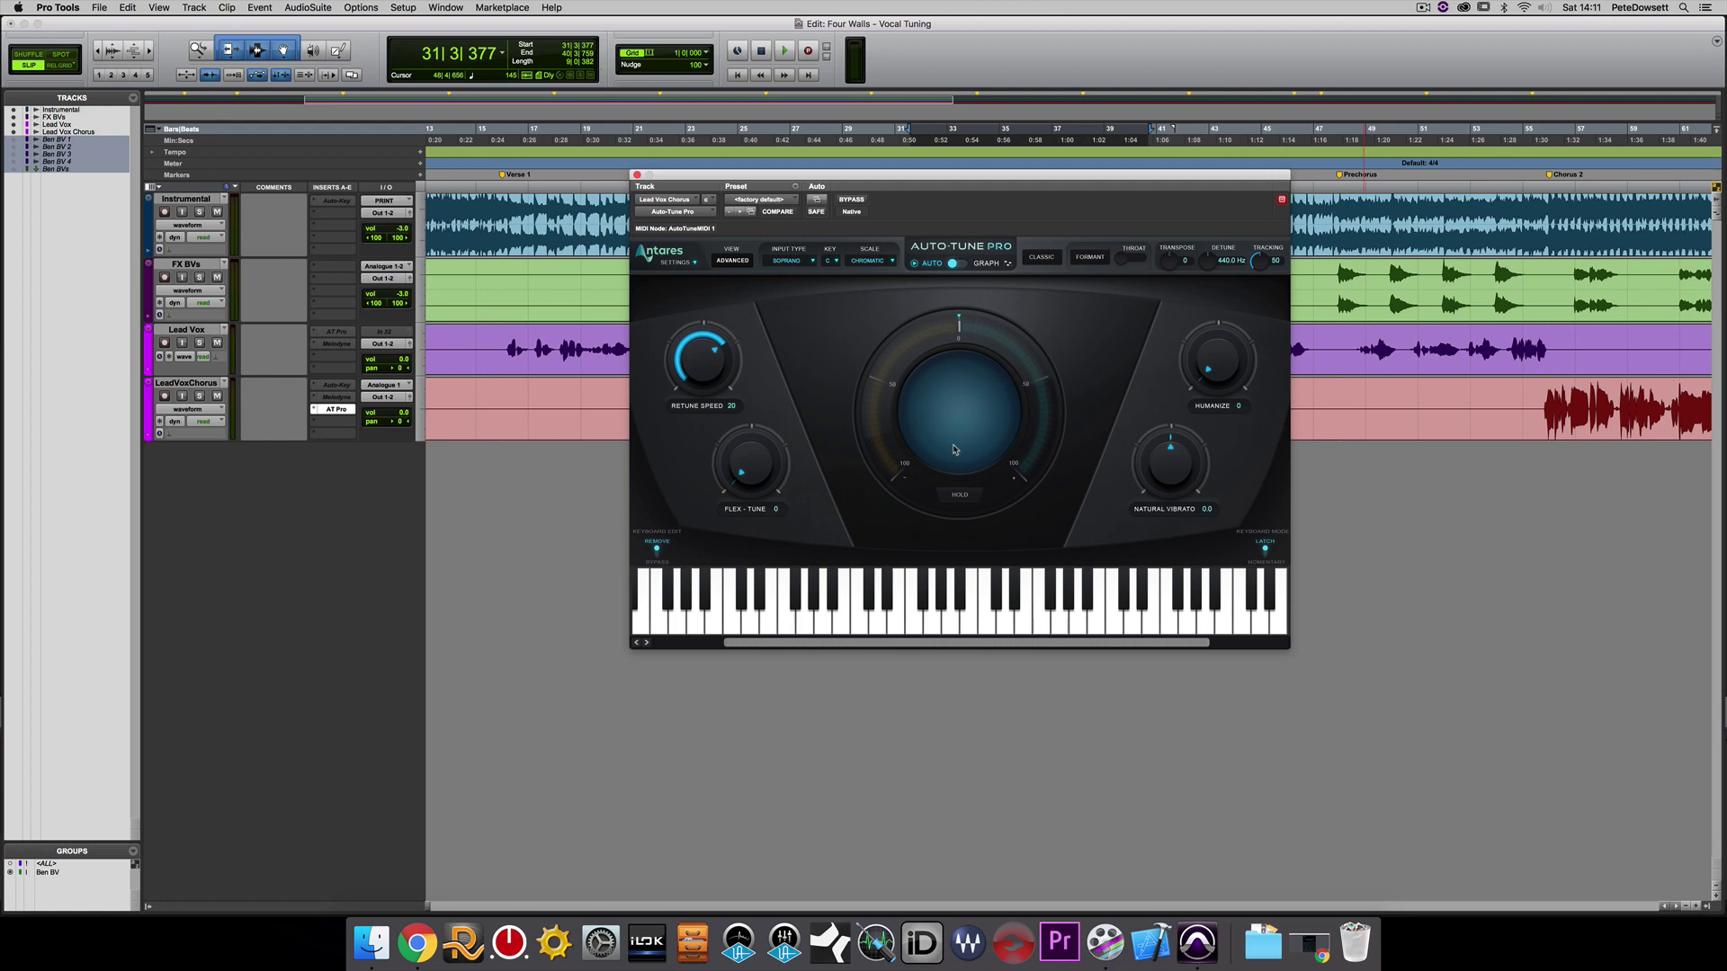
Step: Switch Auto-Tune Pro from Auto to Graph mode to view its pitch editor, and return it to Auto mode
left_click(962, 263)
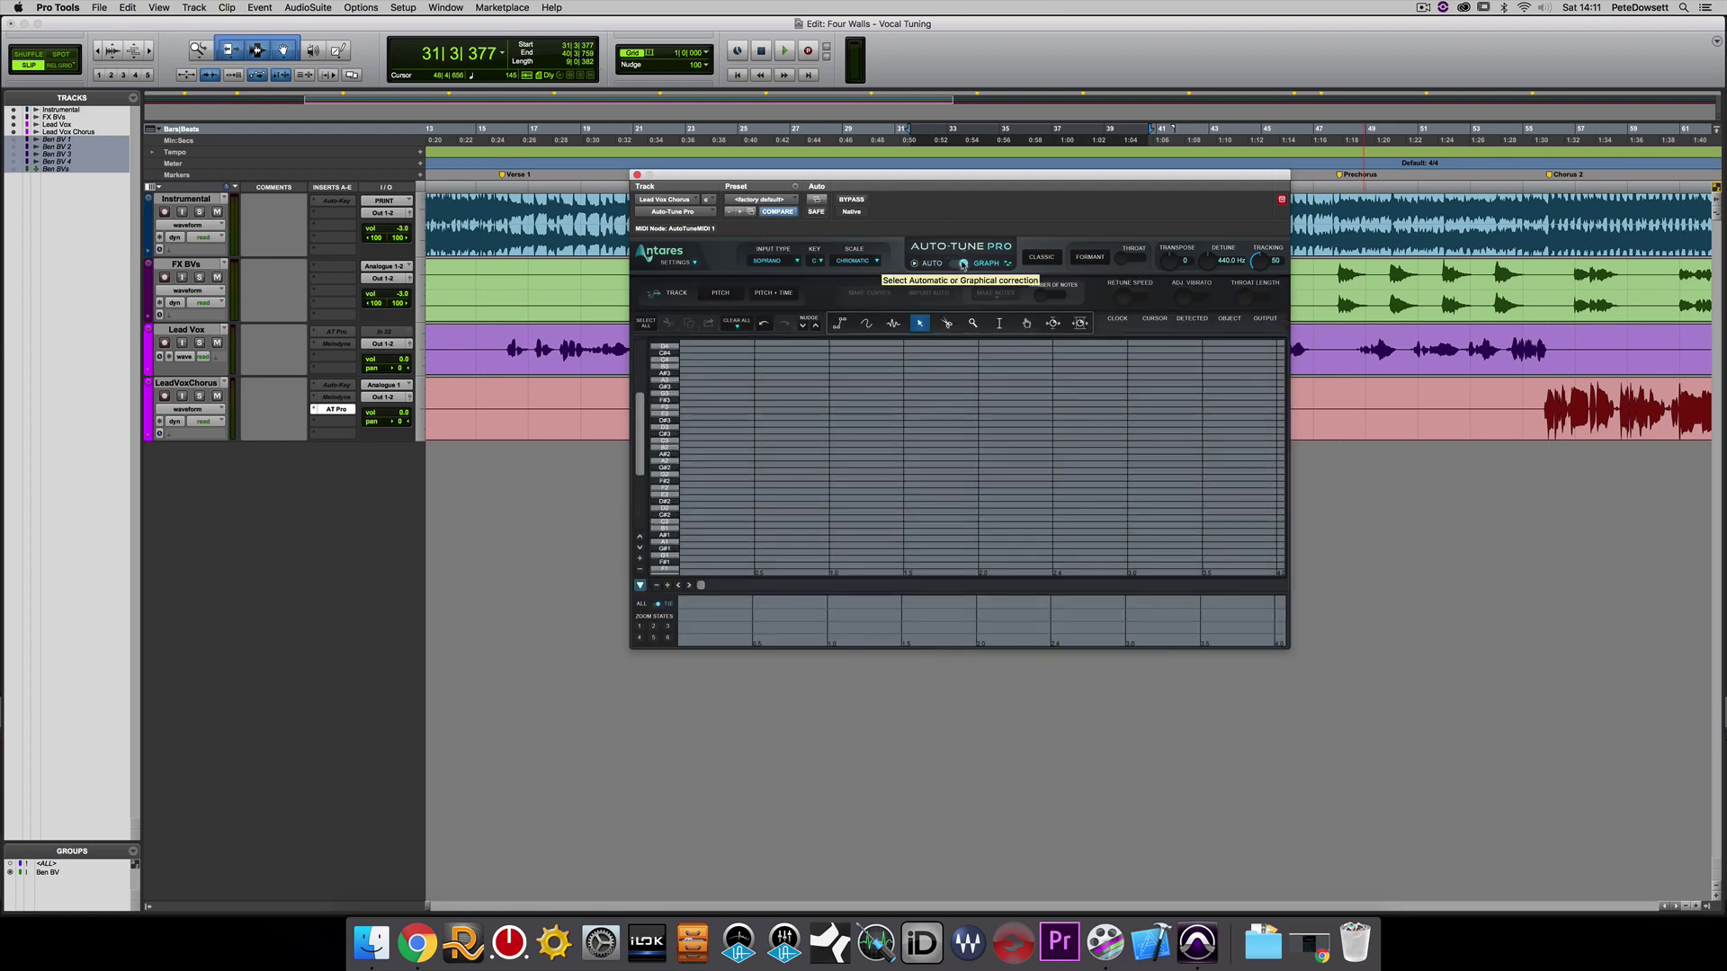
left_click(962, 264)
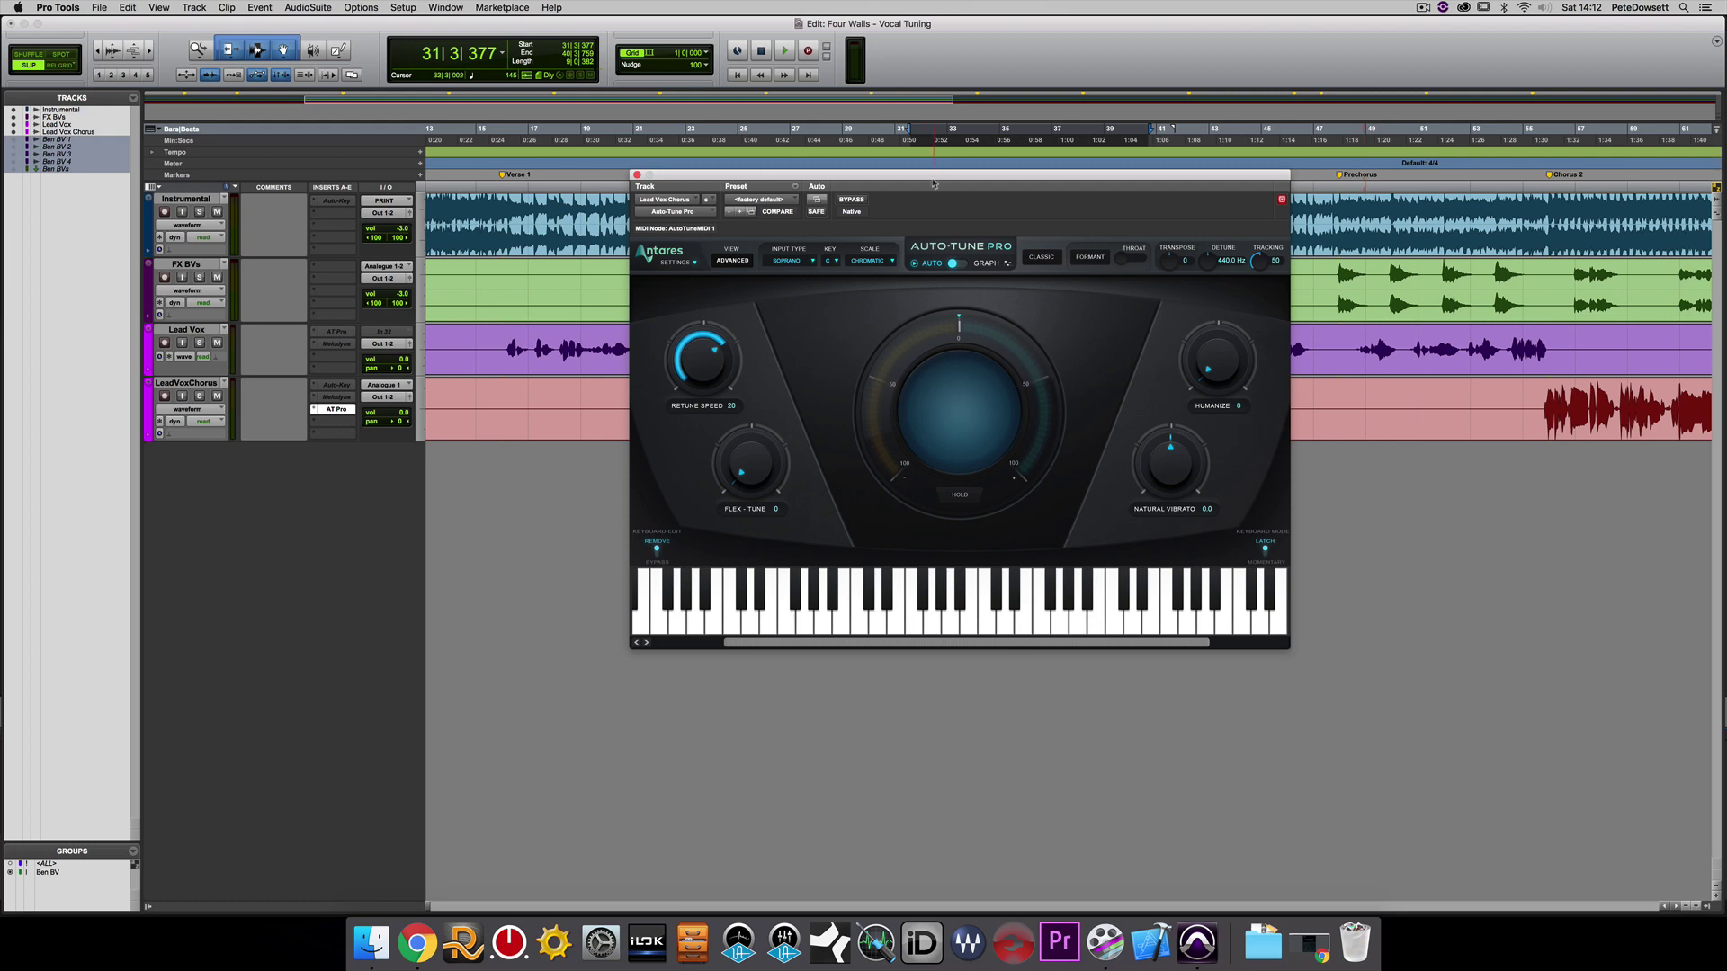
Step: Open the Auto-Key plug-in on the Lead Vox Chorus track and play the selected chorus so it detects the key
left_click_drag(932, 184, 992, 231)
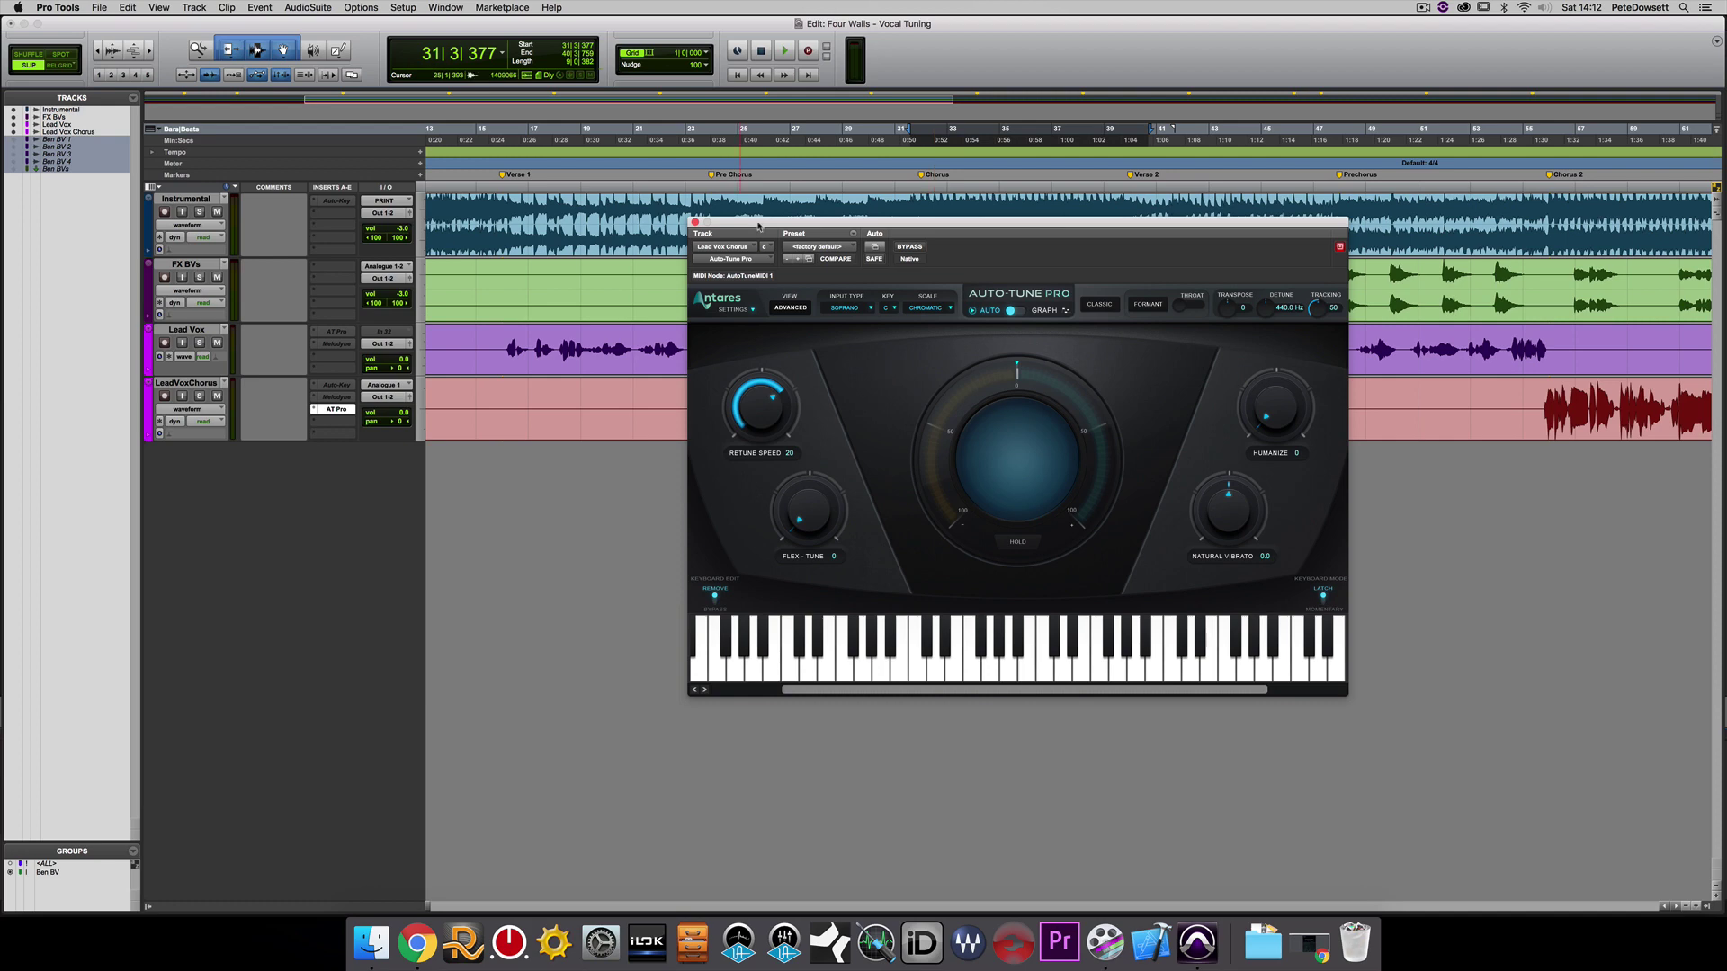
left_click_drag(978, 241, 1106, 226)
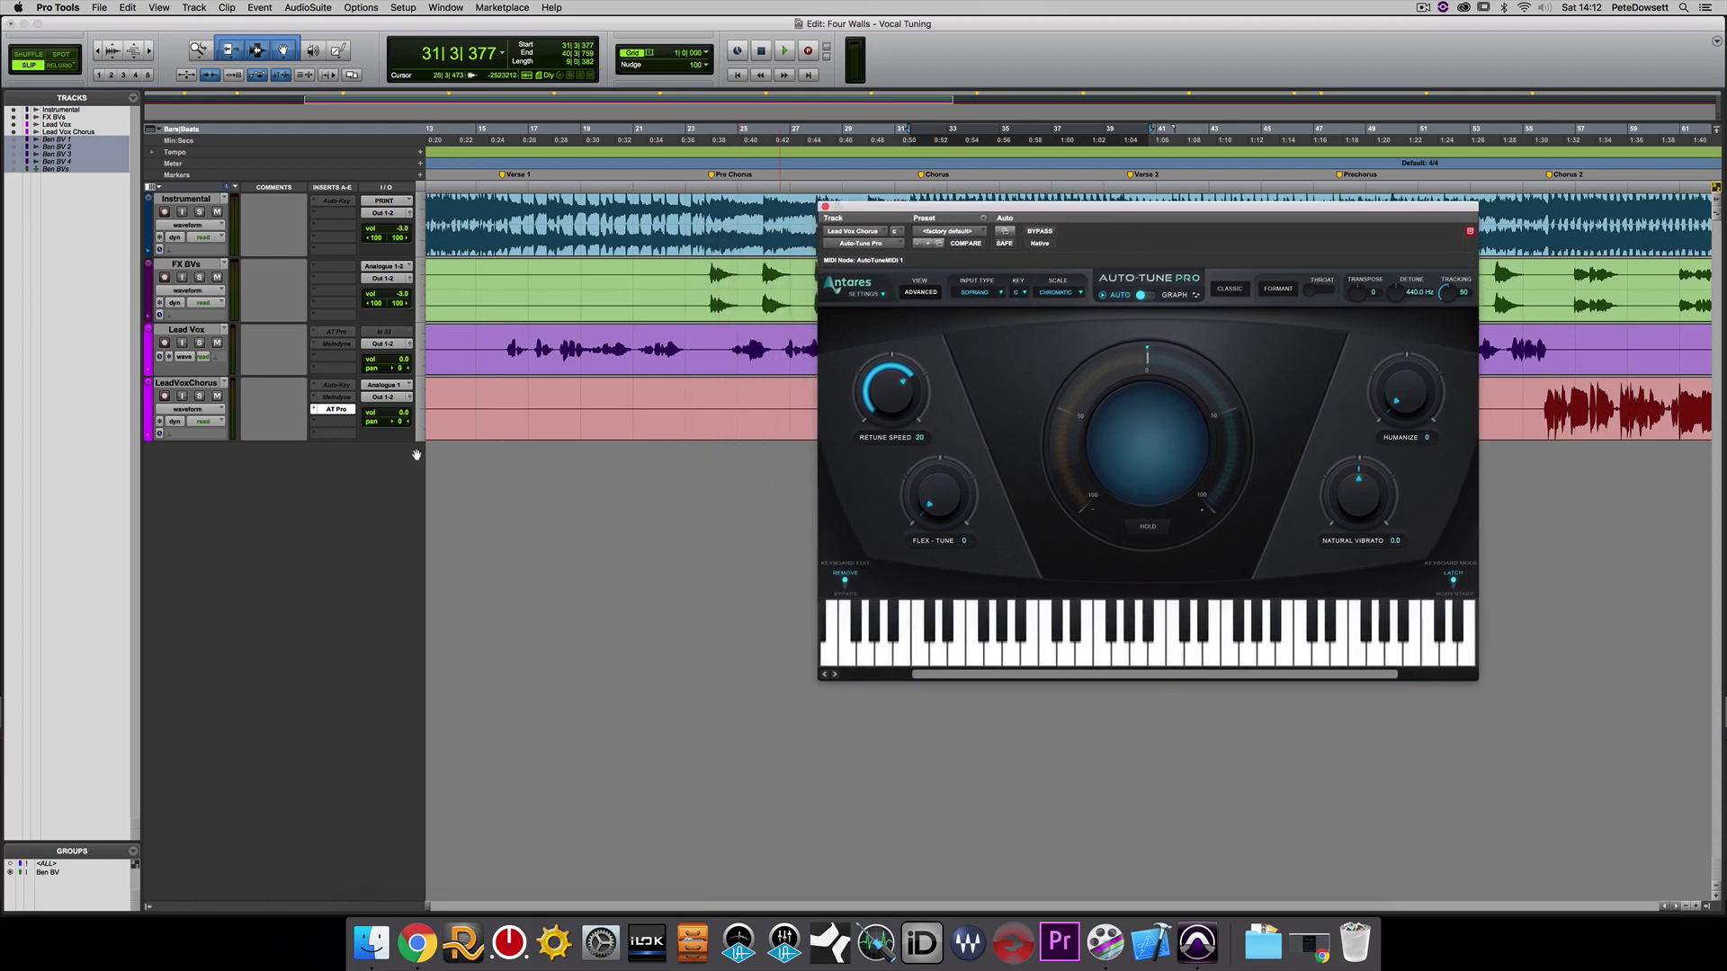
left_click(343, 389)
left_click_drag(926, 207, 499, 106)
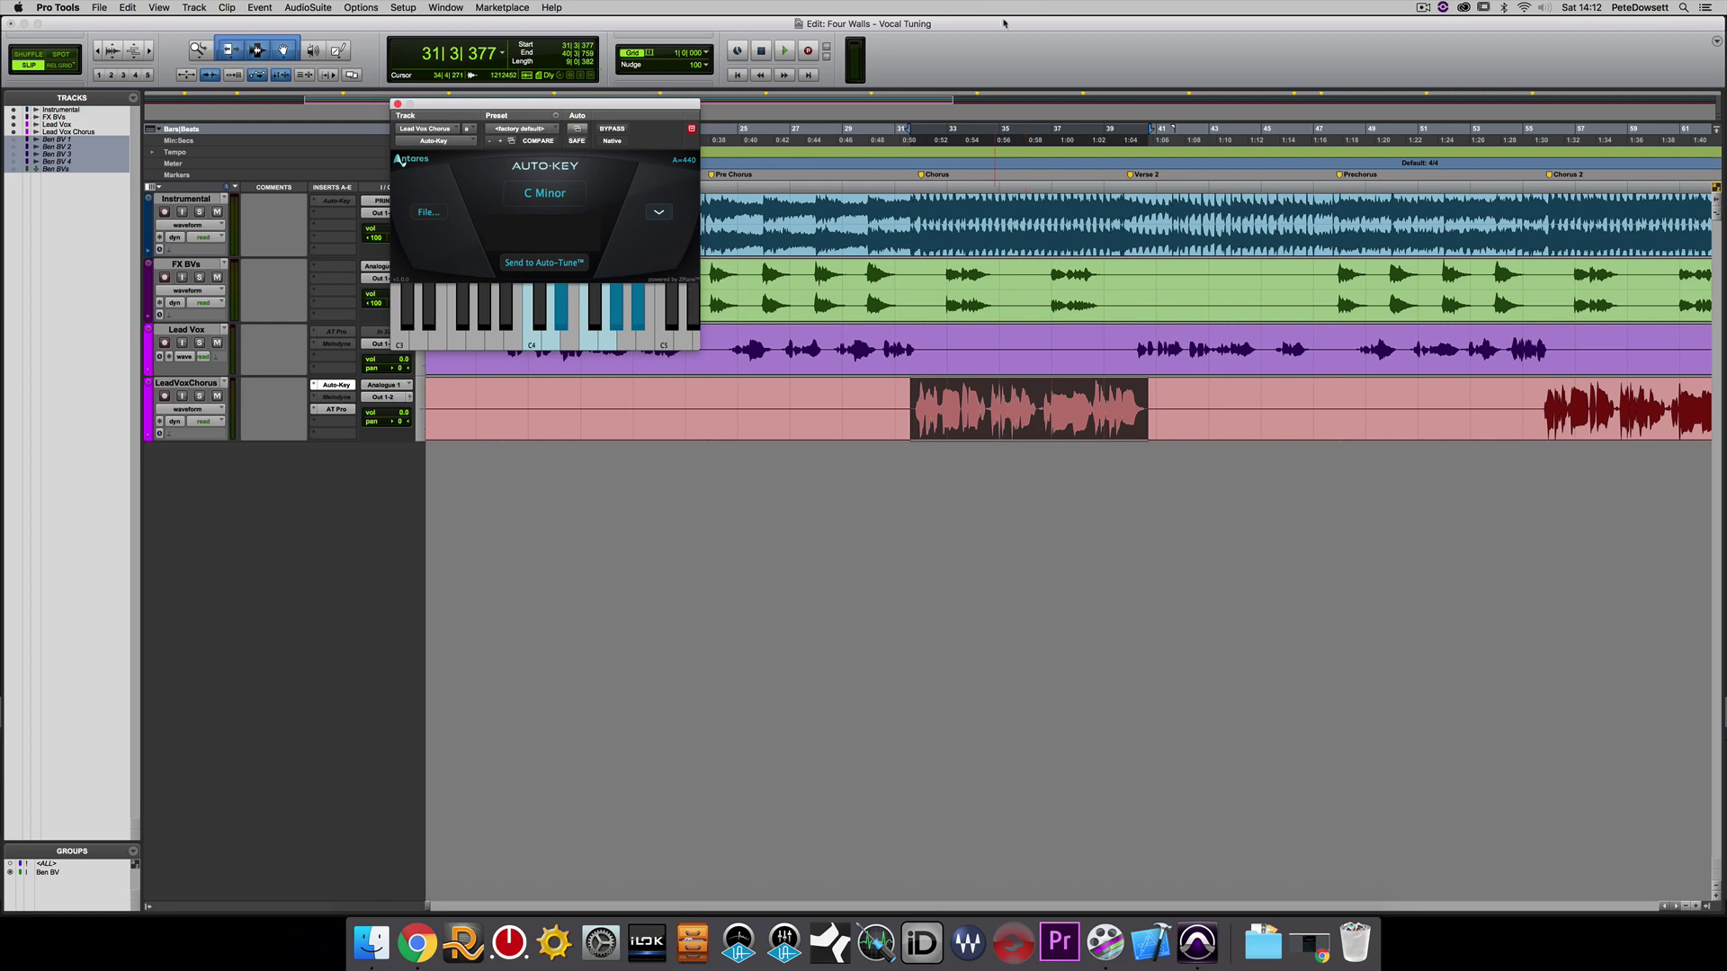
left_click(537, 131)
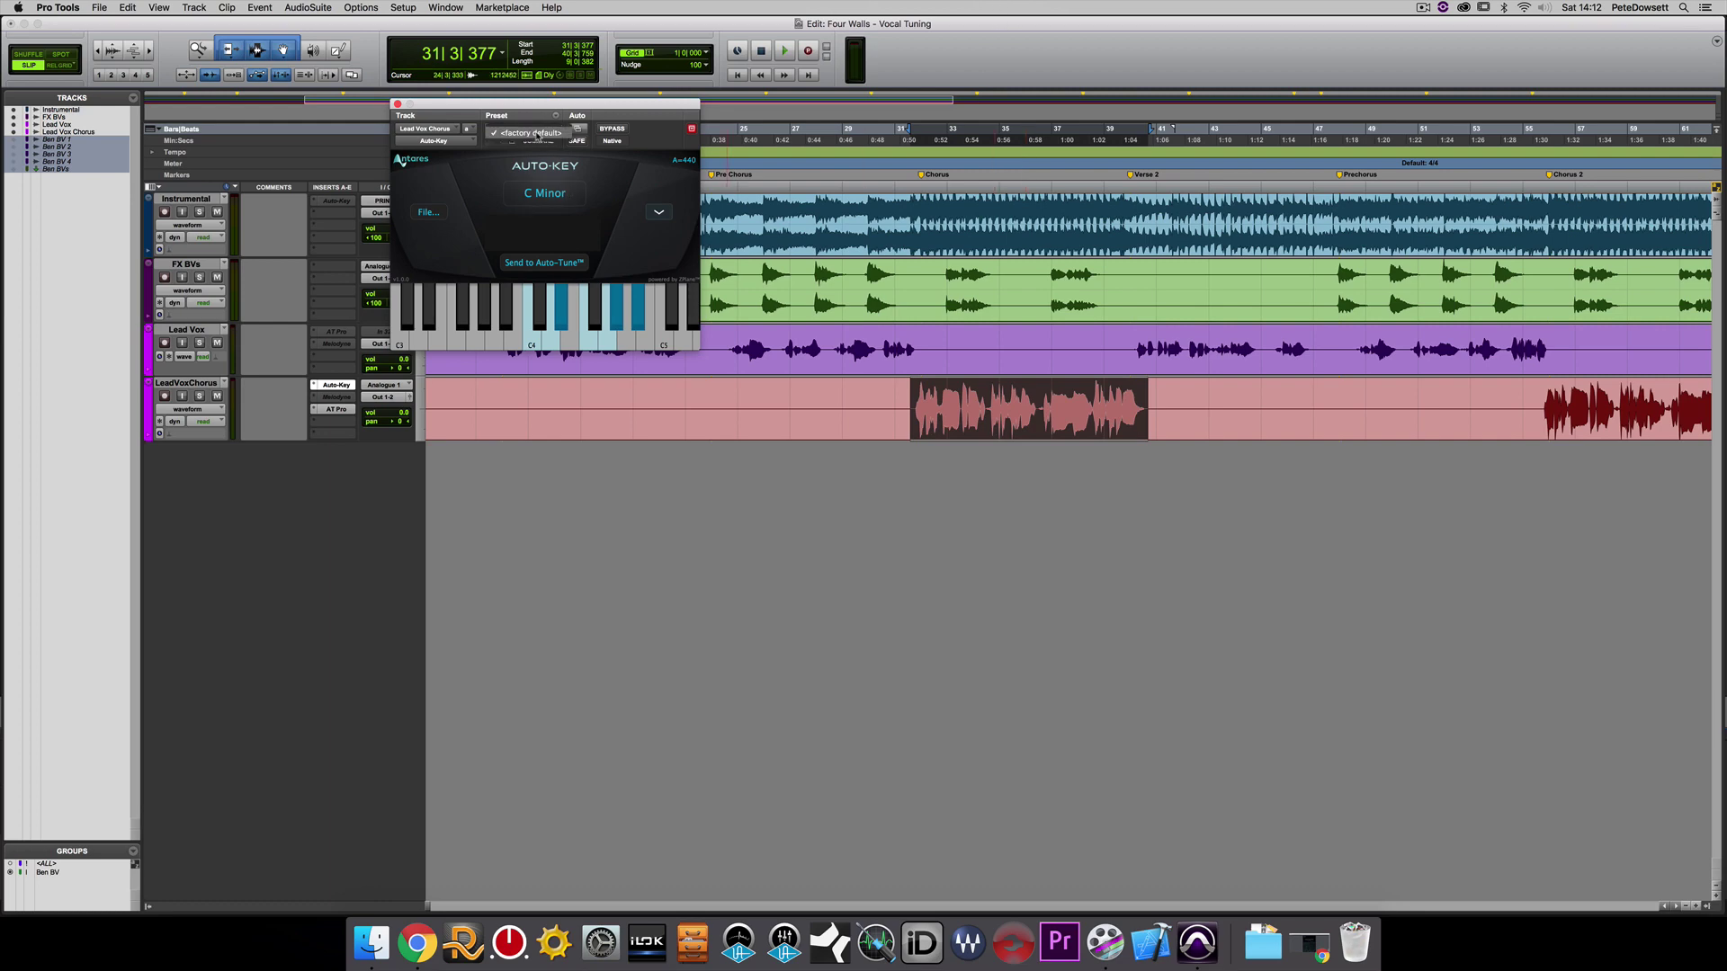
left_click(537, 133)
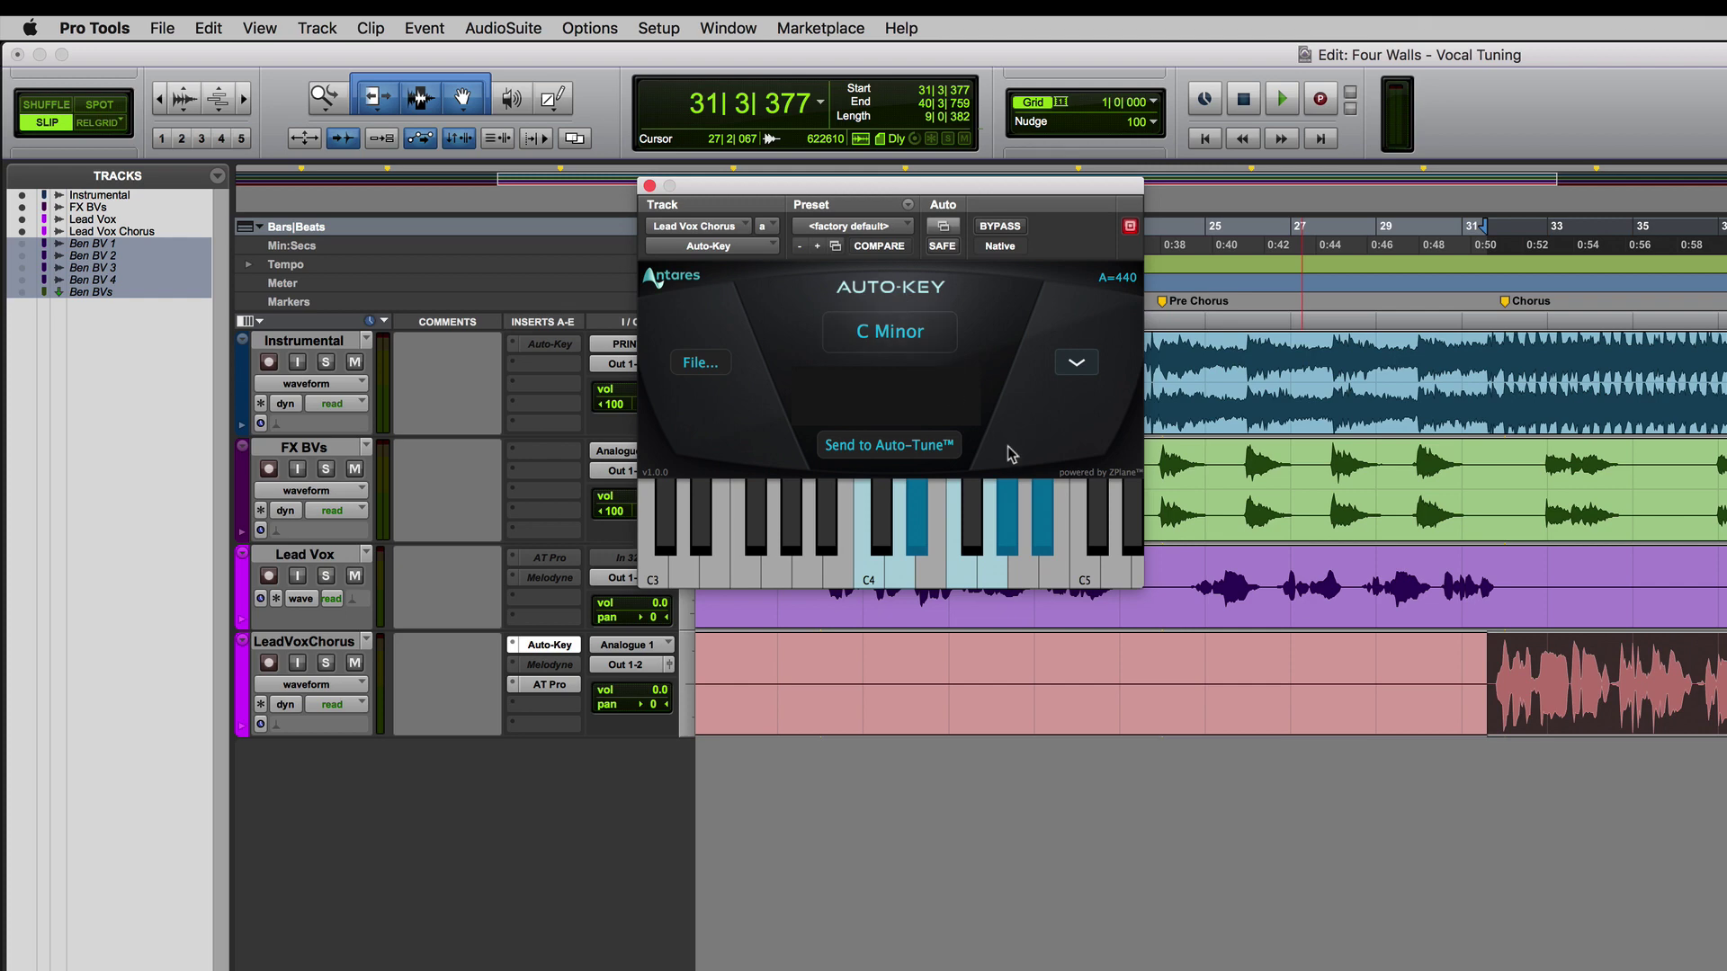
key("space")
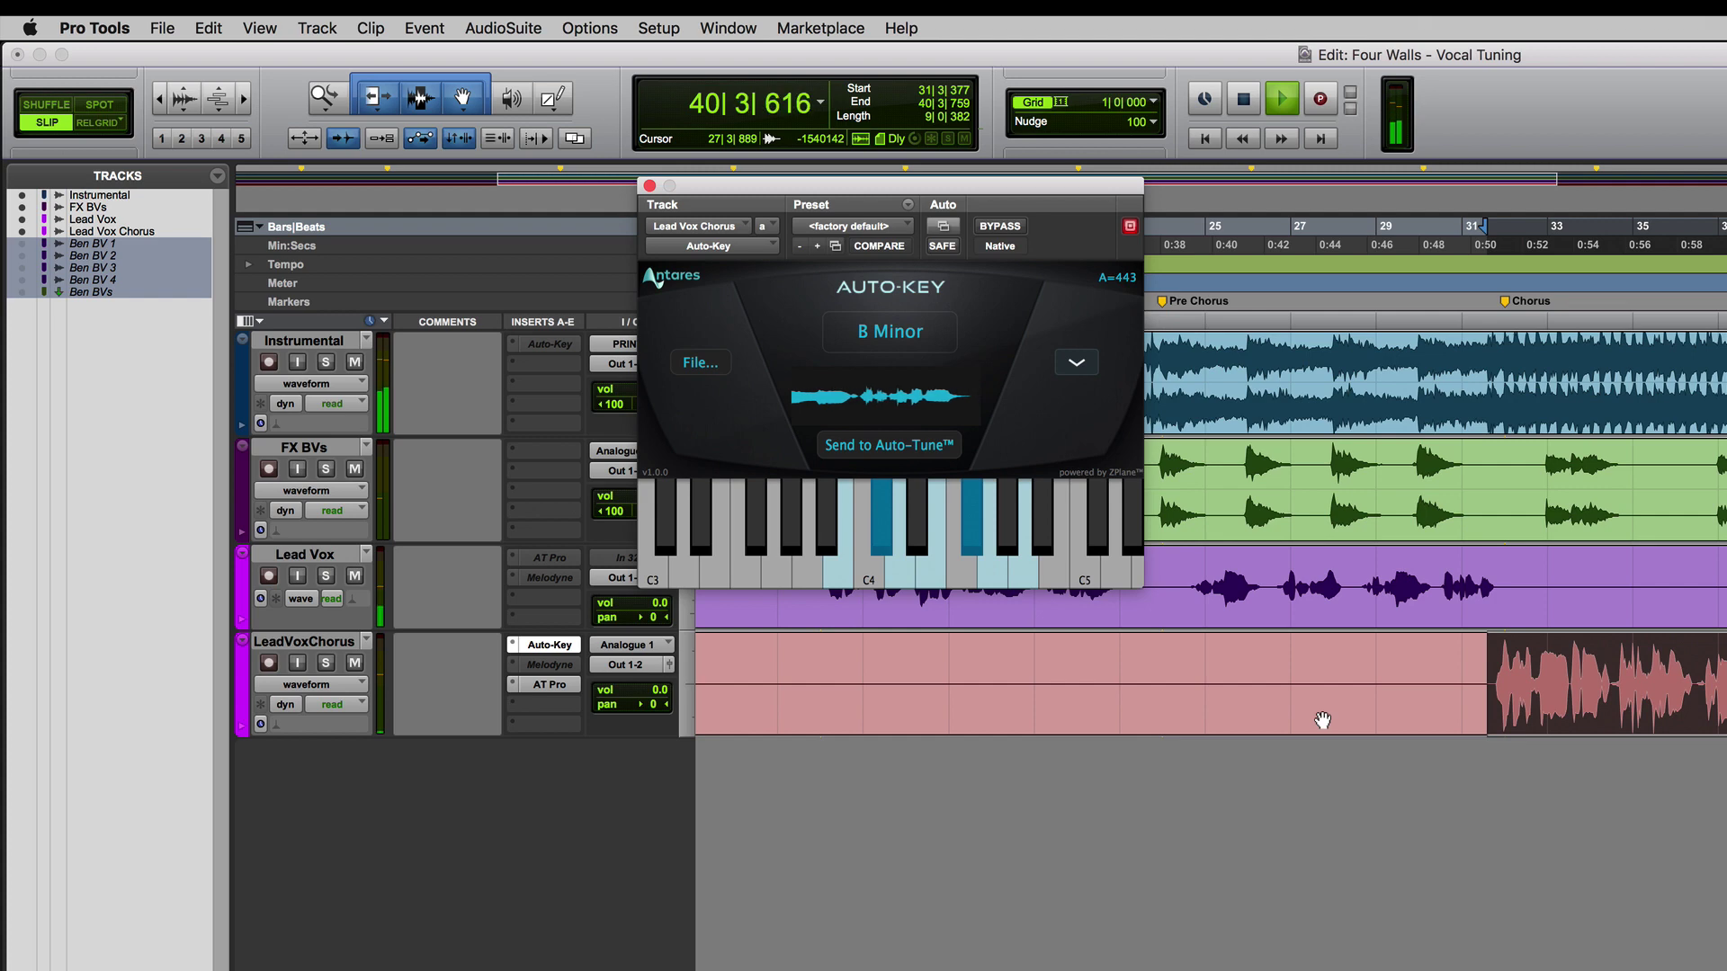
key("space")
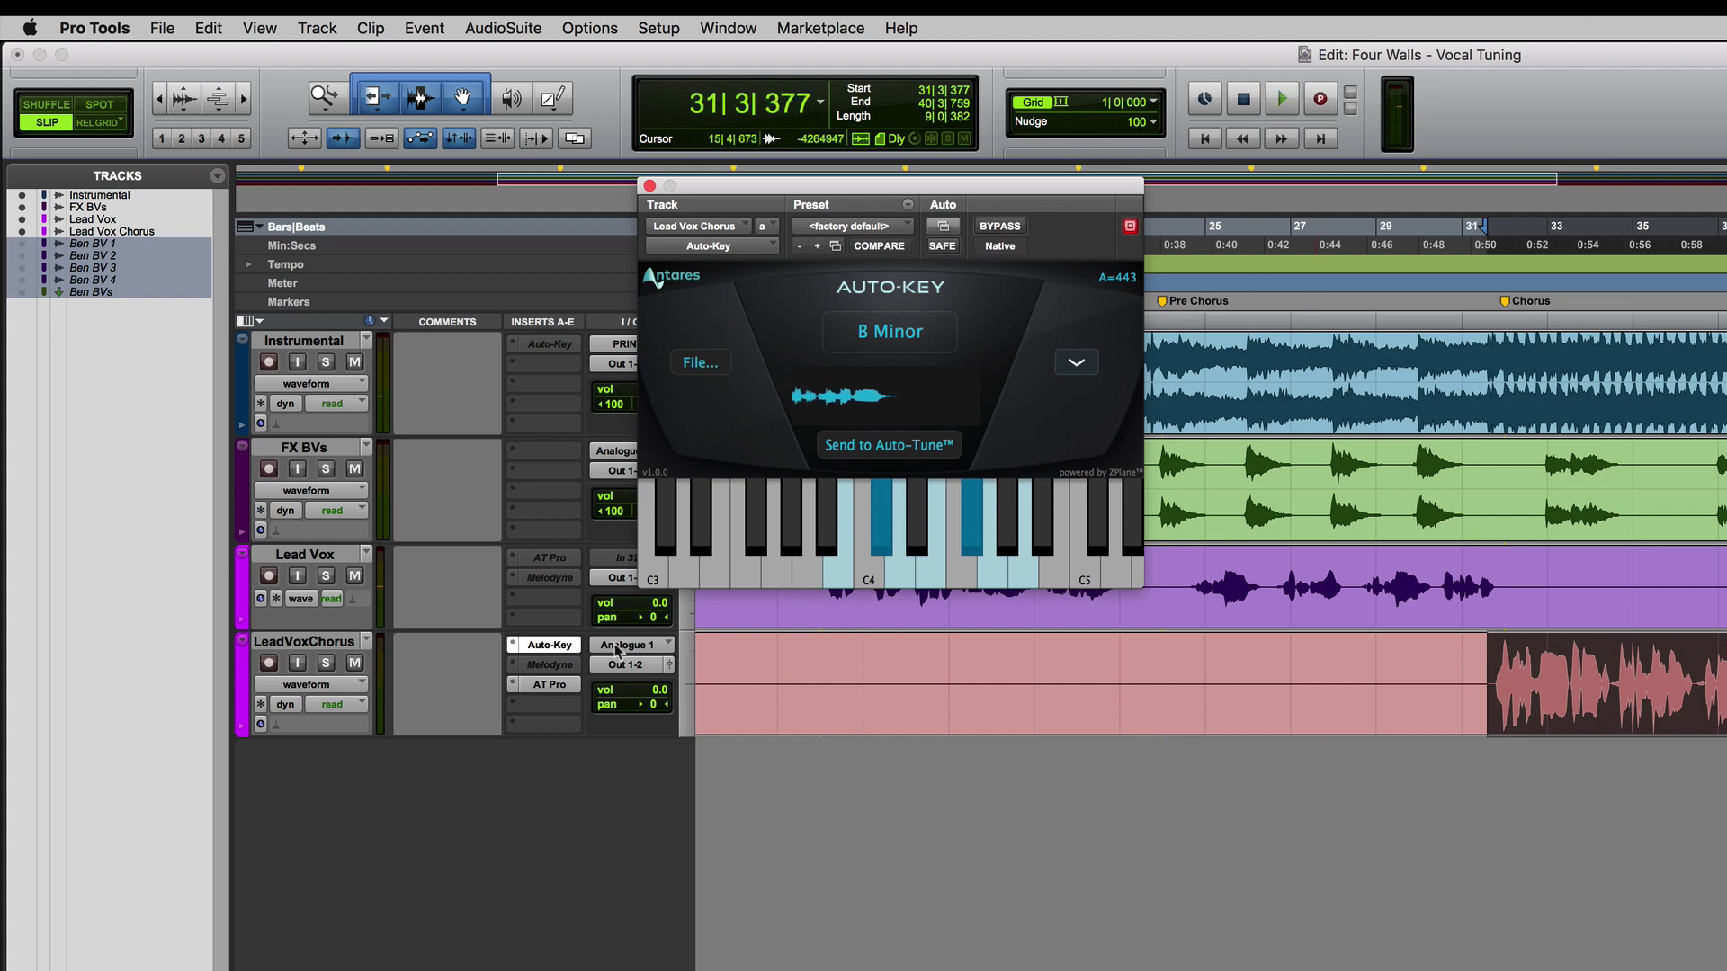
Step: Open Auto-Tune Pro from the Lead Vox Chorus track beside Auto-Key and send the detected key and scale to it
left_click(555, 685)
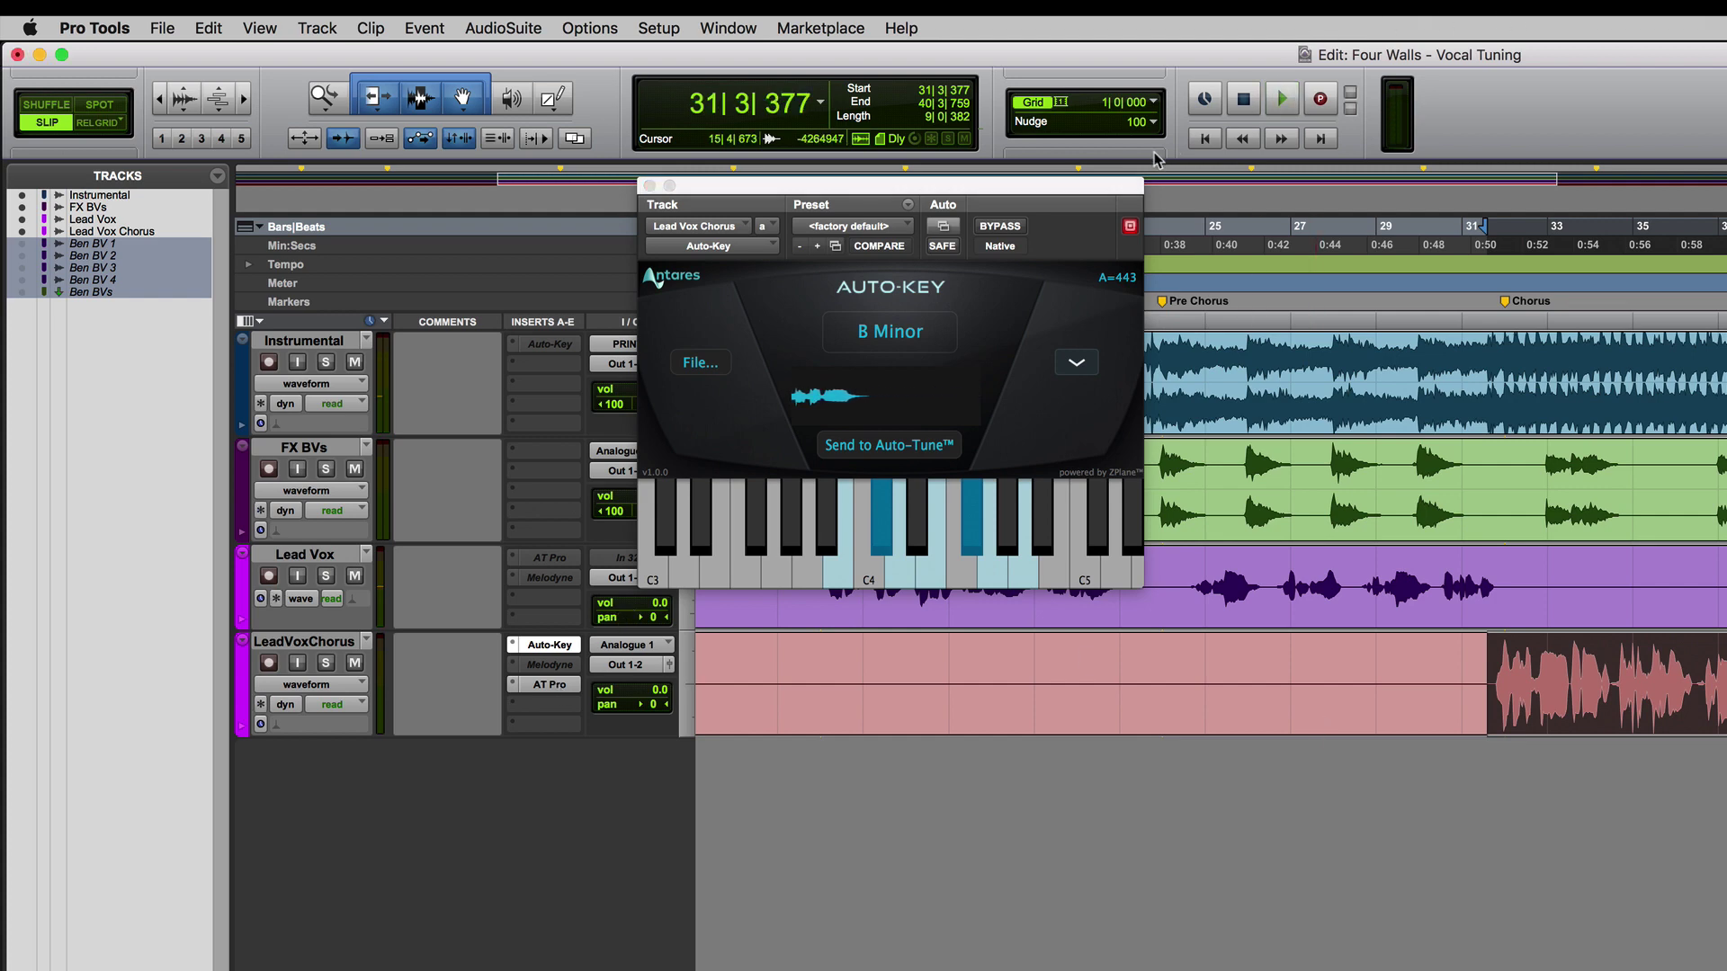
left_click_drag(1246, 137, 1008, 40)
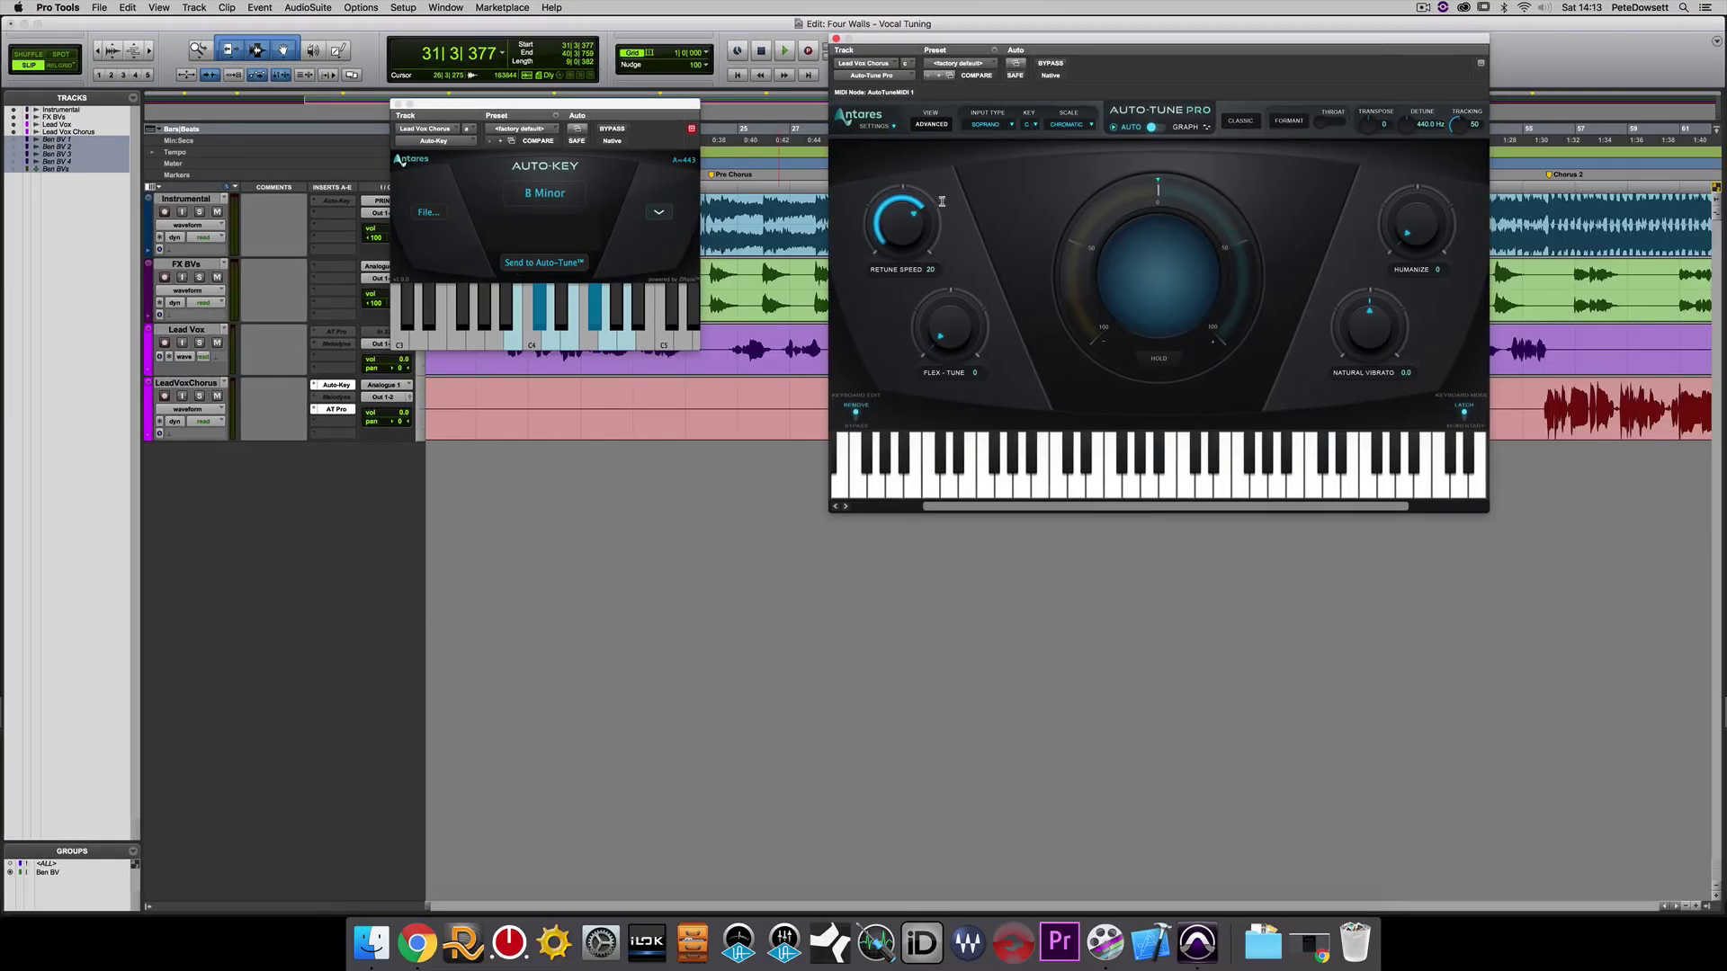
left_click(525, 270)
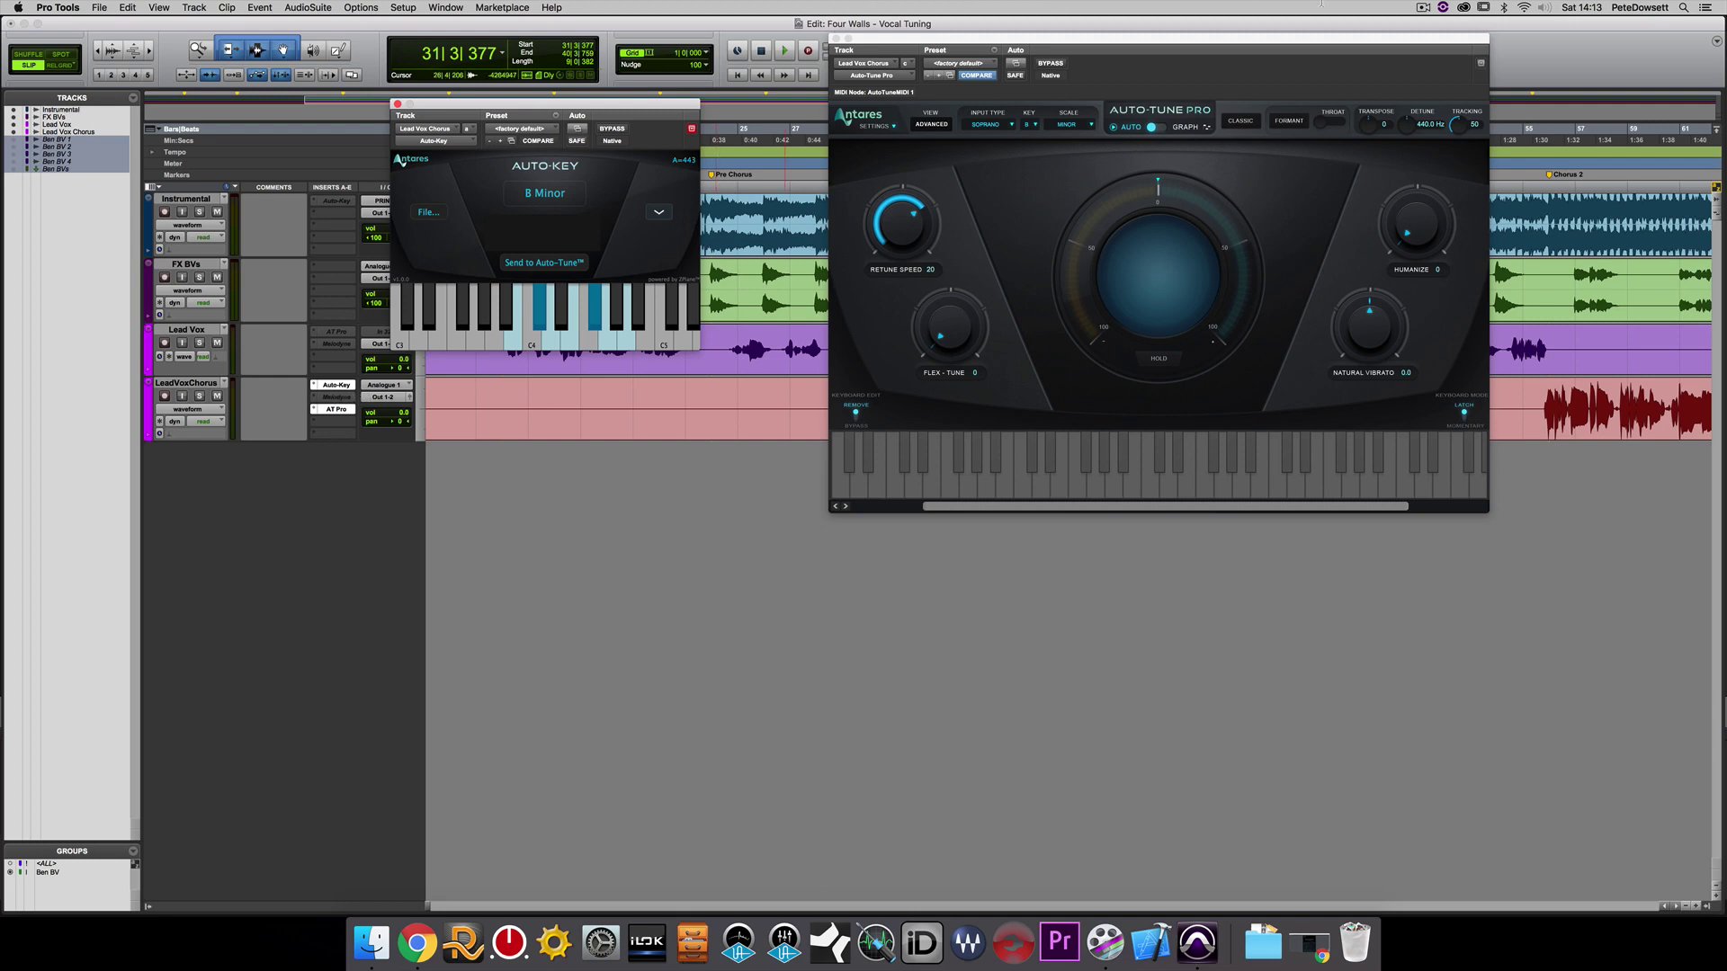
Step: Move the Auto-Tune Pro window clear of Auto-Key and set its input type to Alto/Tenor
left_click_drag(1284, 61, 1117, 487)
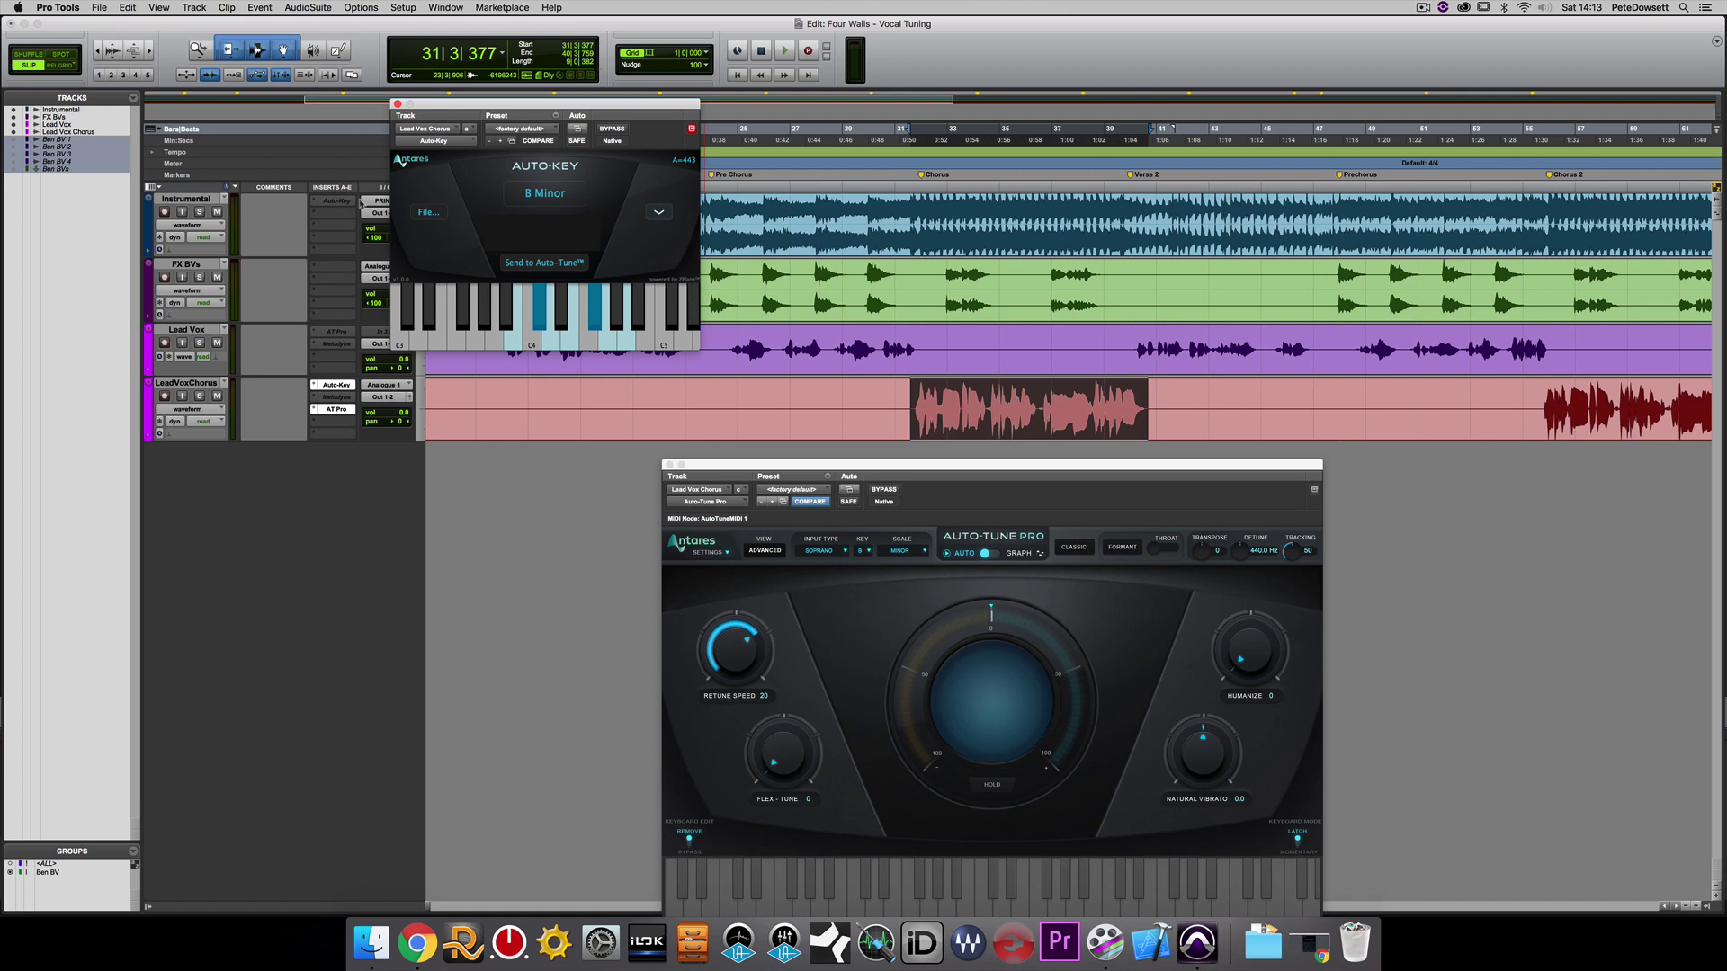
left_click_drag(1042, 465, 1191, 168)
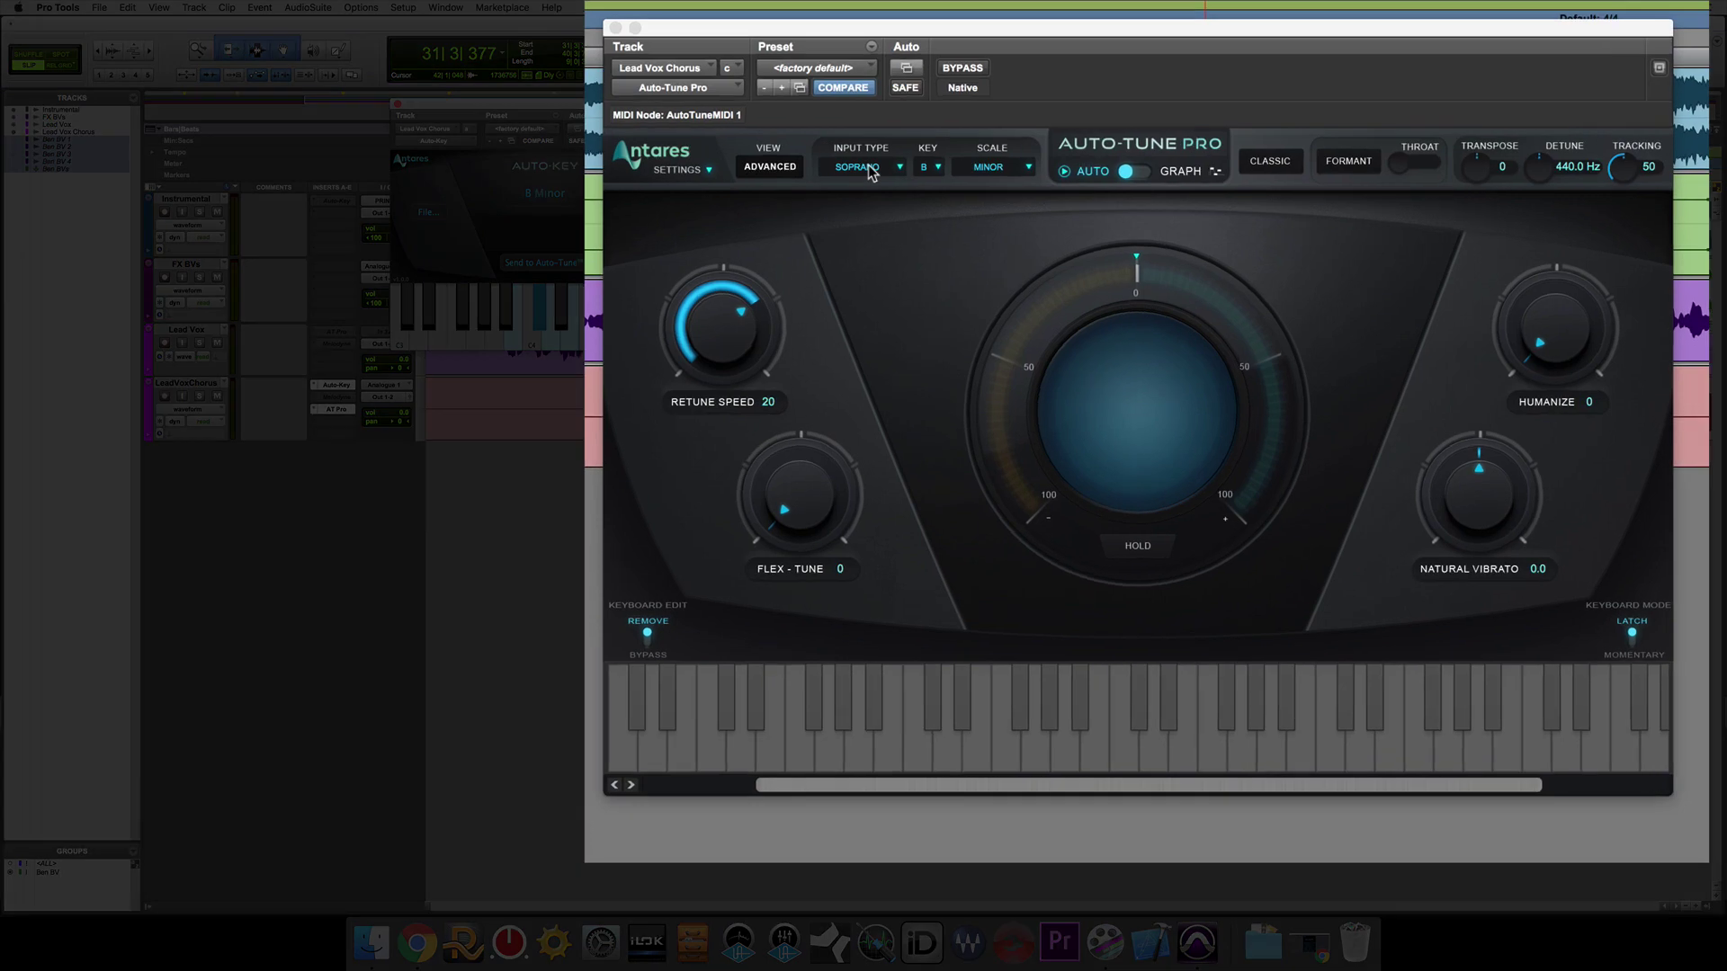
left_click(972, 255)
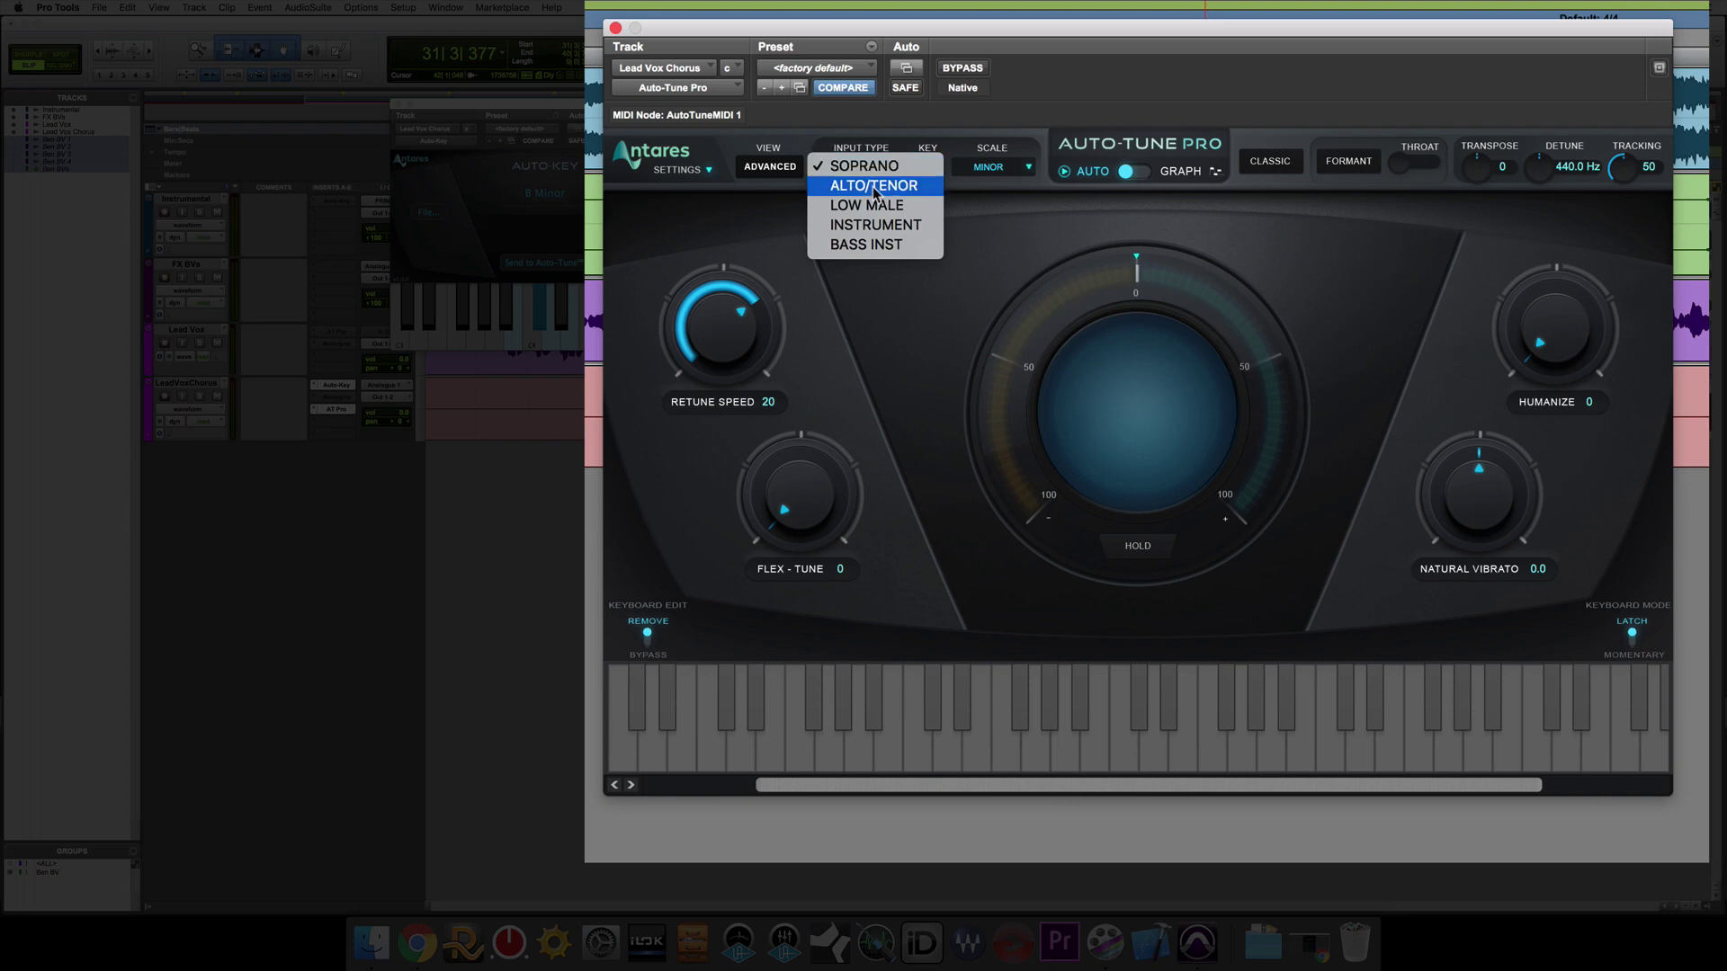
left_click(873, 187)
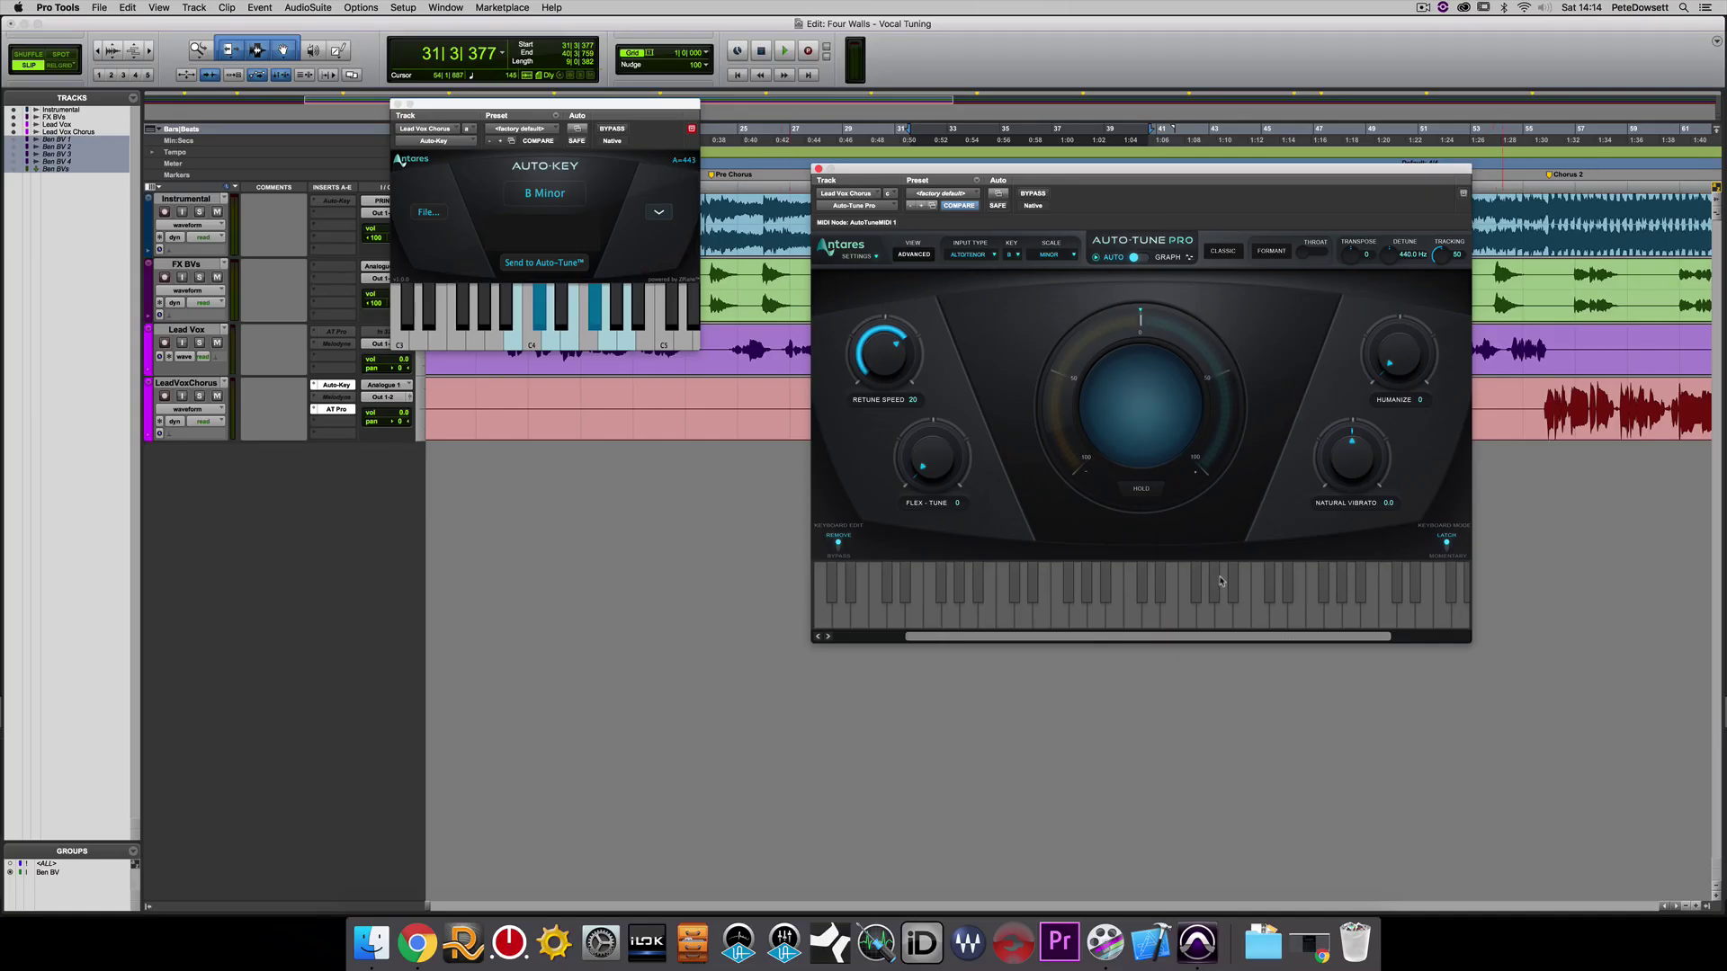
Step: Uncover the chorus clip and play the selected chorus in the full mix to hear the tuned vocal
left_click_drag(1155, 175, 961, 476)
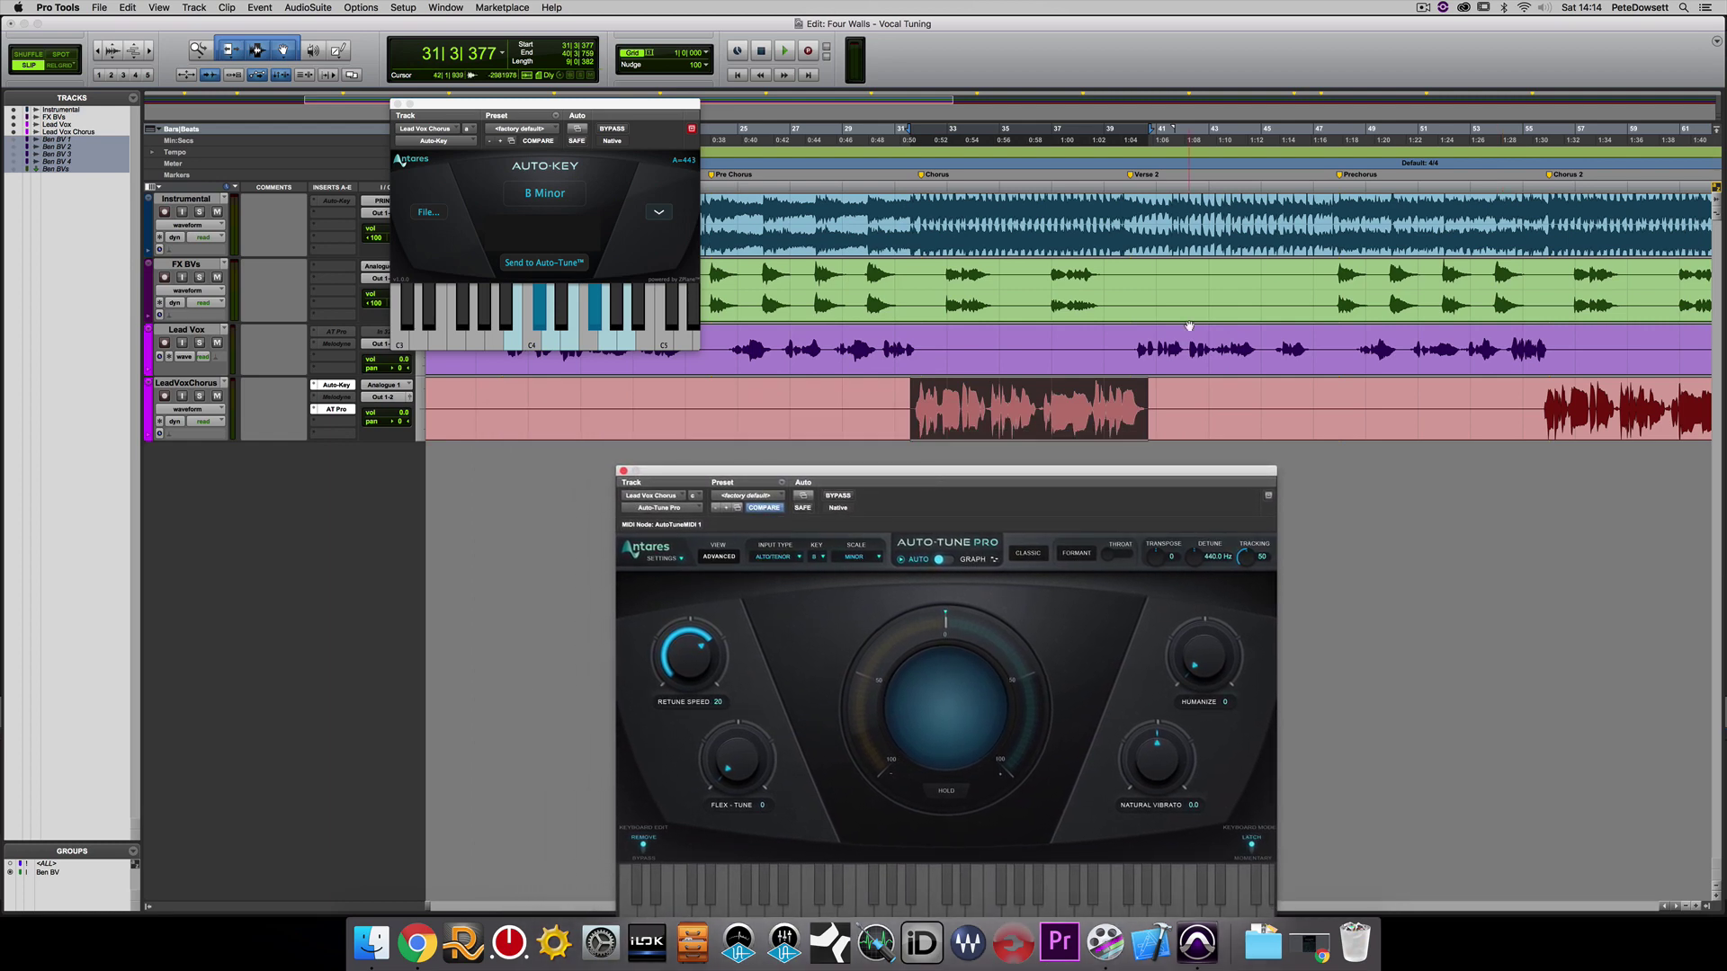
key("space")
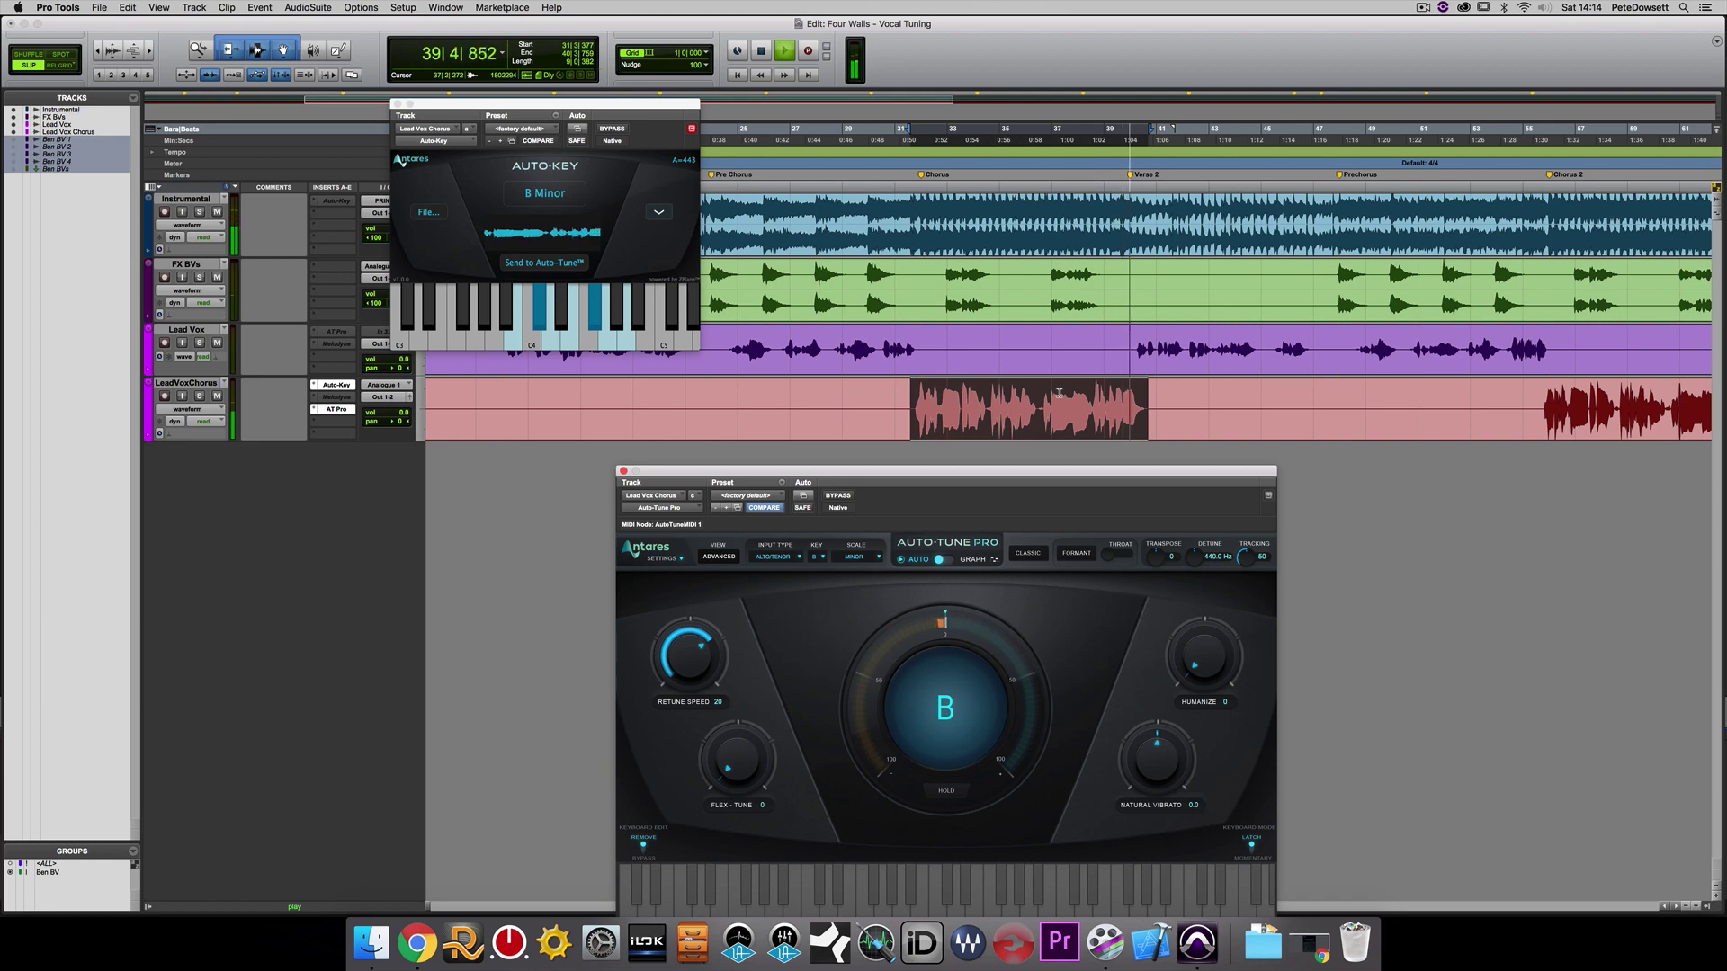
key("space")
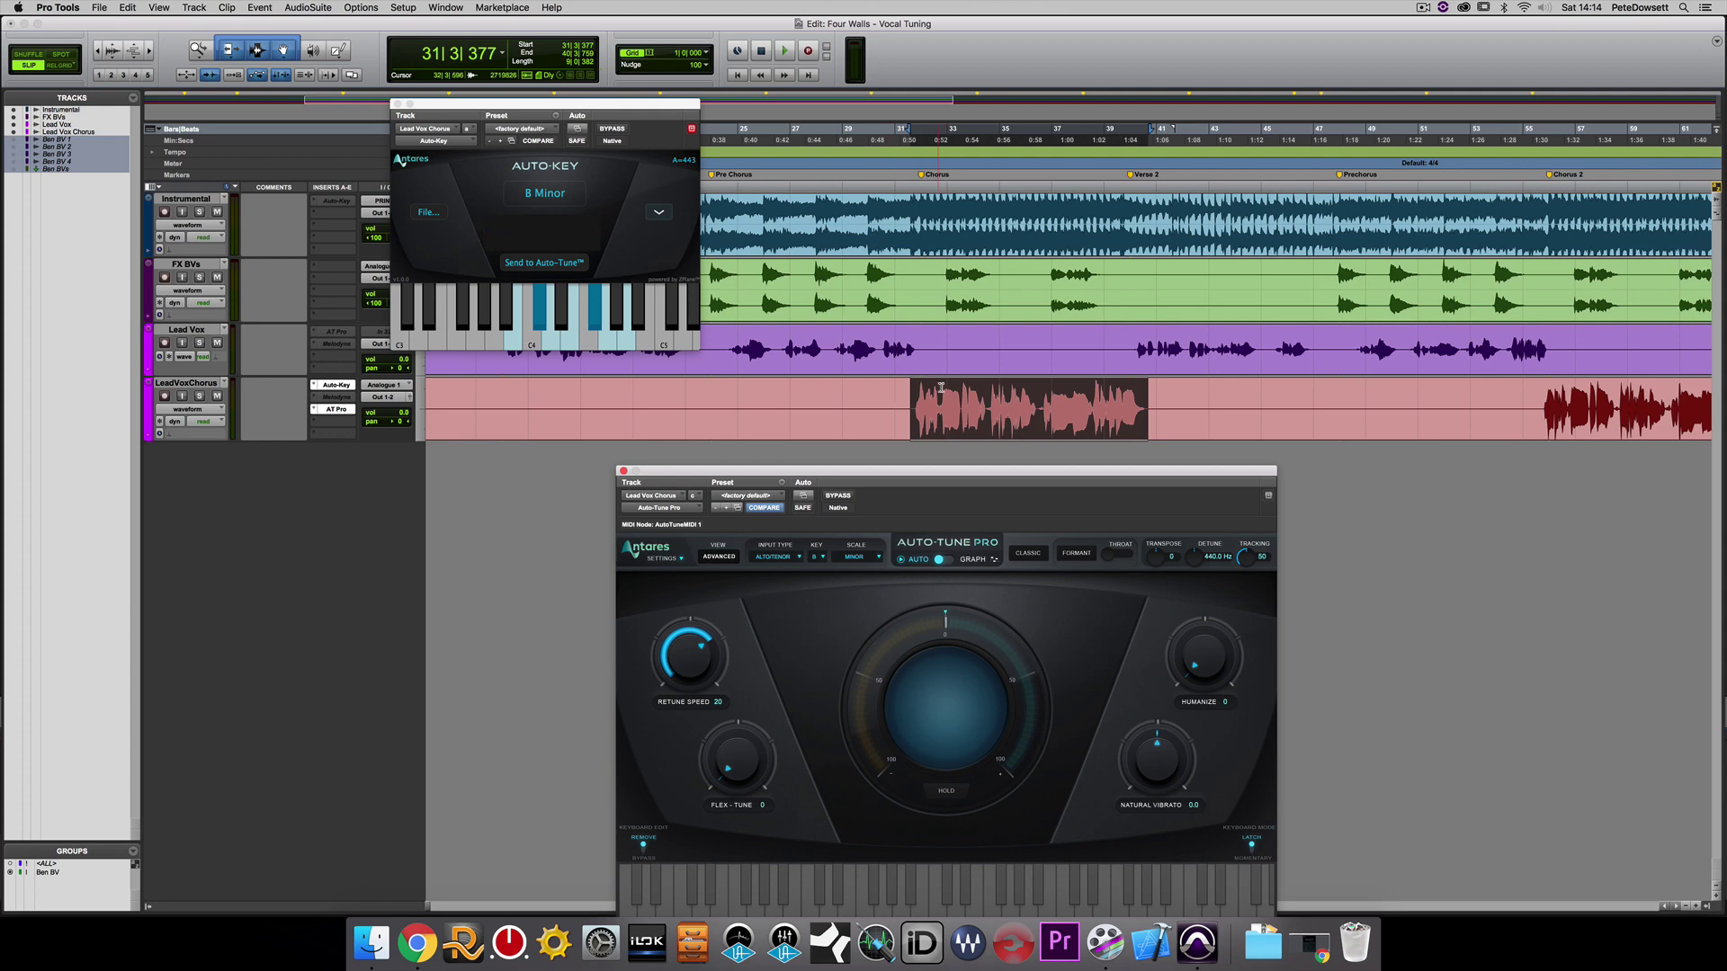
Step: Solo the Lead Vox Chorus track, audition the chorus, and reselect the passage from 31|3|278 to slightly past the clip's end
left_click(200, 395)
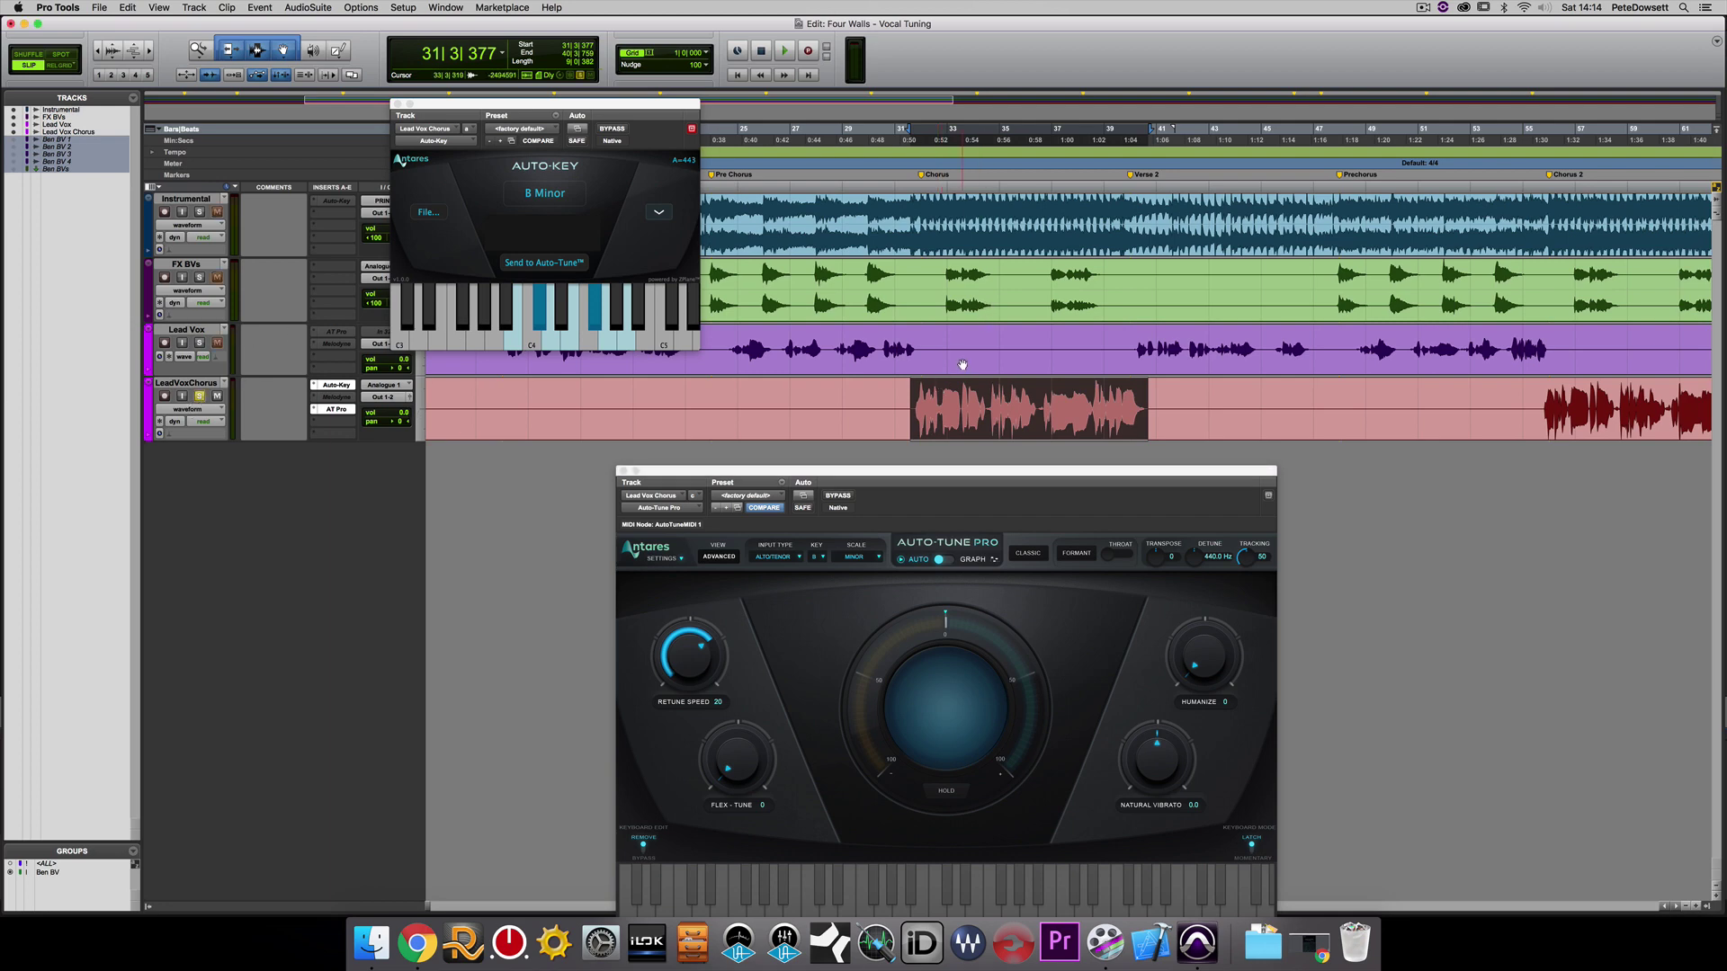
key("space")
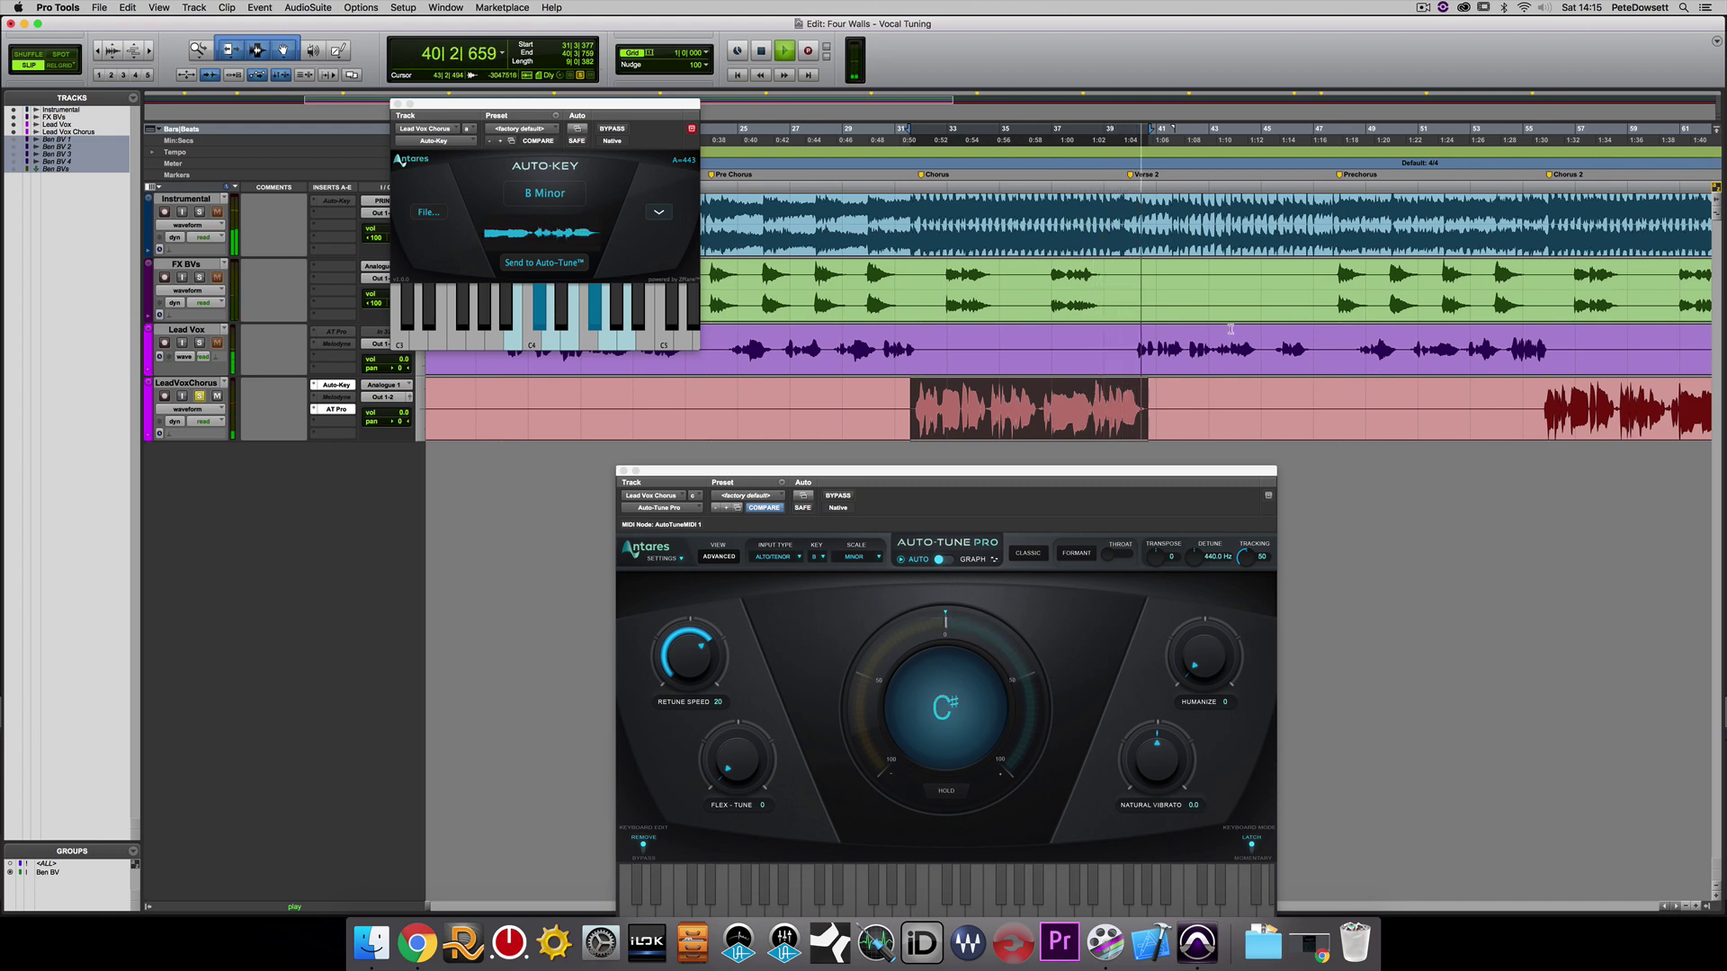
key("space")
left_click_drag(1086, 402, 1146, 395)
left_click_drag(909, 386, 1156, 435)
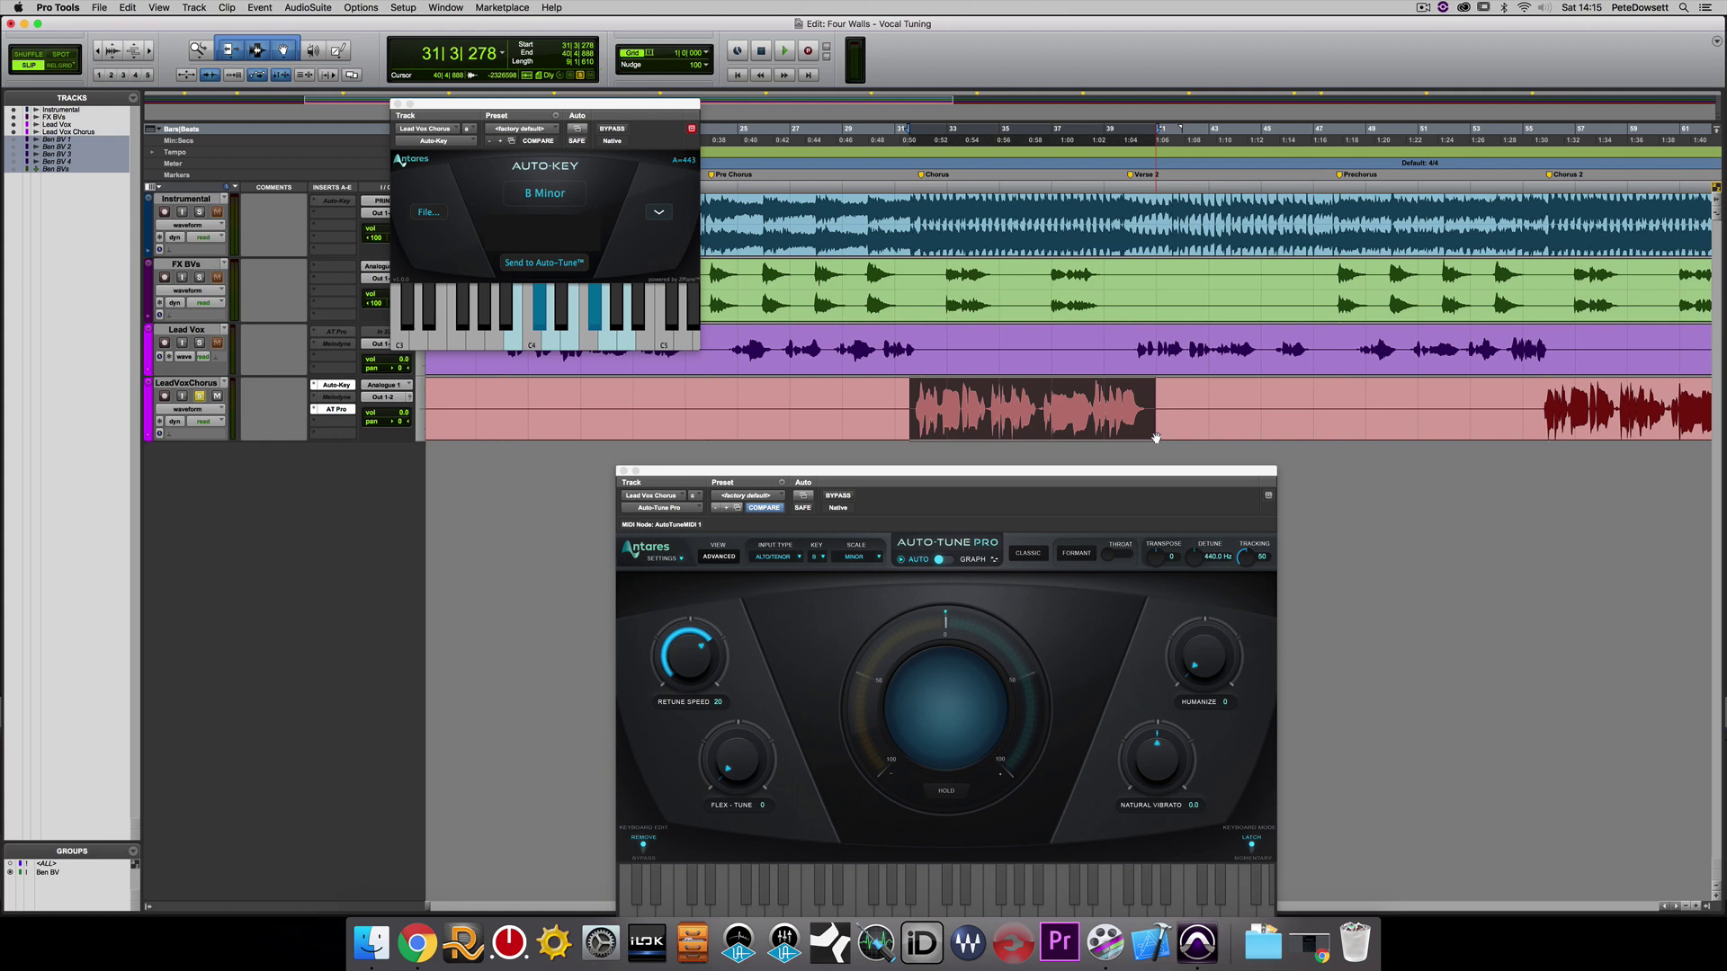
Step: Show Auto-Tune Pro's Advanced view to examine its extra controls, and return to the basic view
left_click_drag(1138, 476, 910, 180)
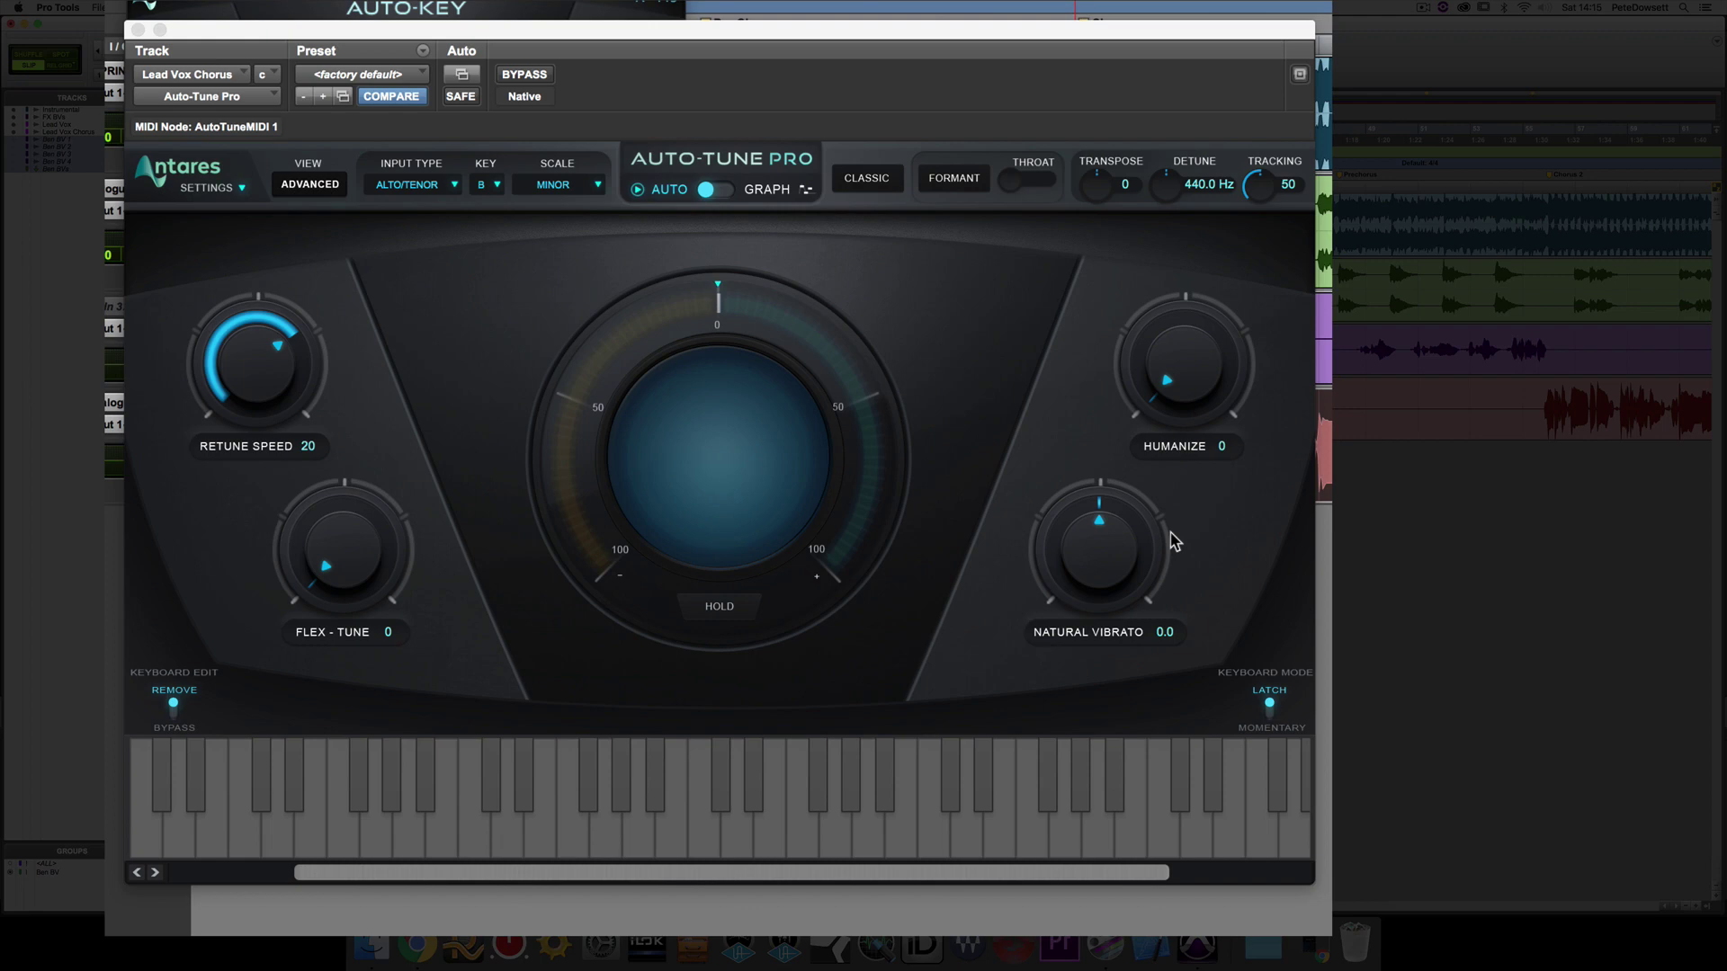
left_click(309, 185)
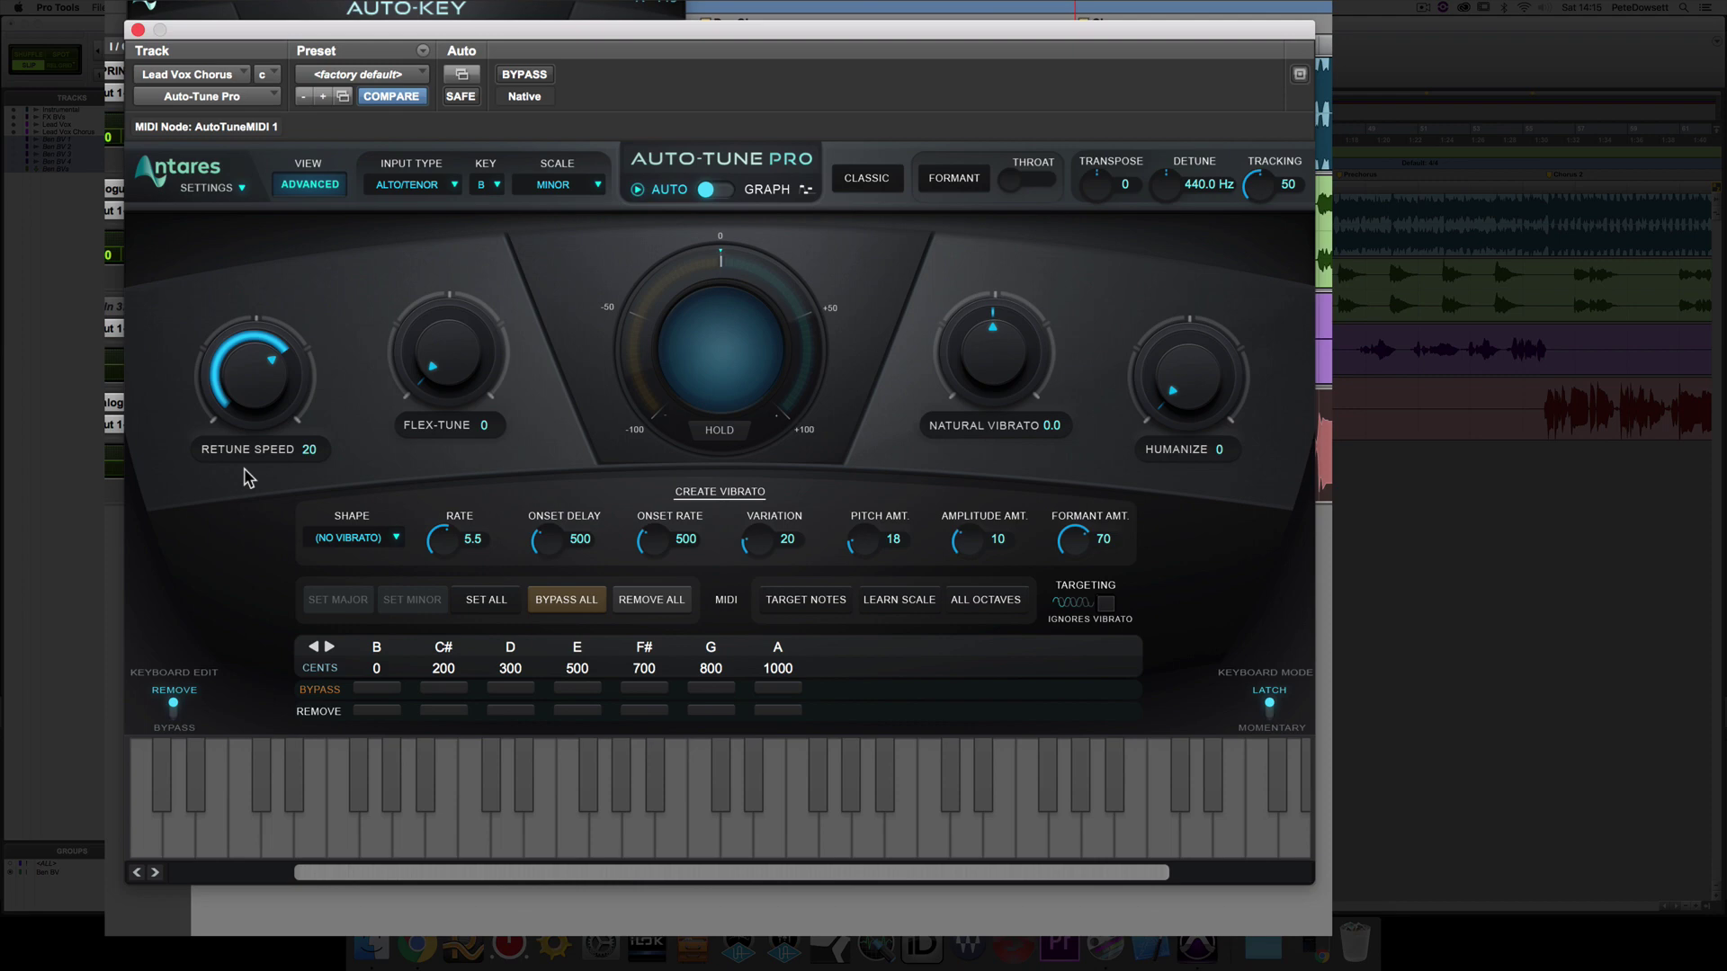
left_click(331, 191)
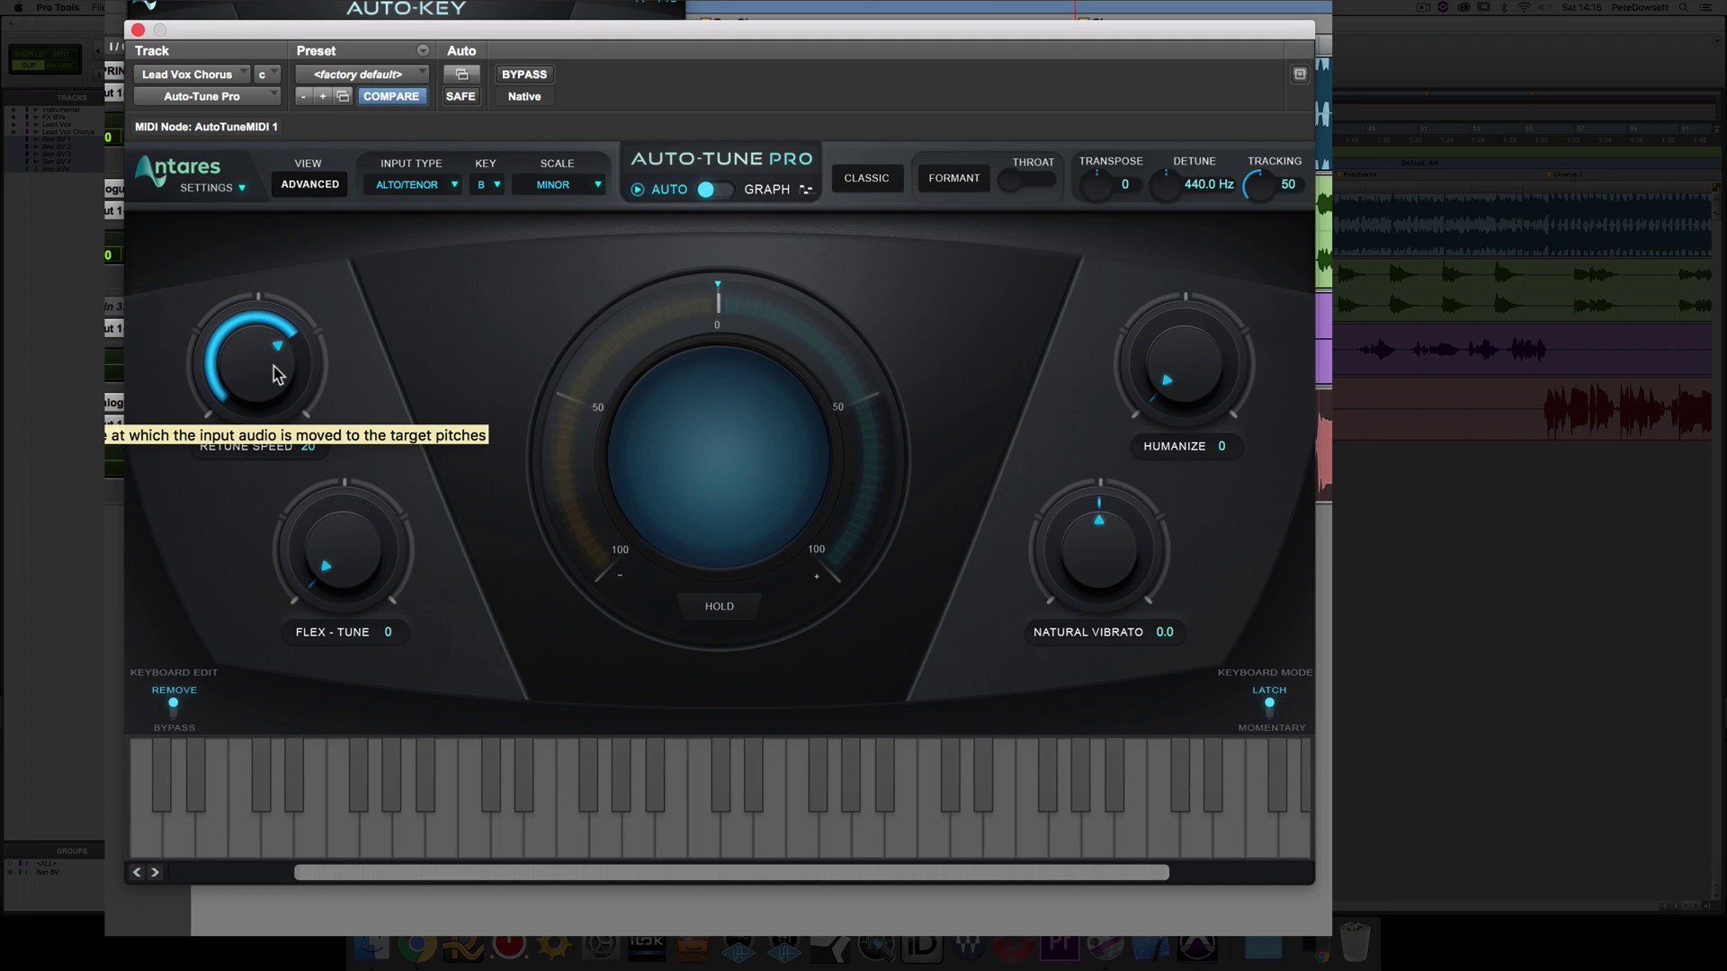
Step: Set the Auto-Tune Pro retune speed to 0 and play the soloed chorus vocal
left_click_drag(276, 373, 232, 445)
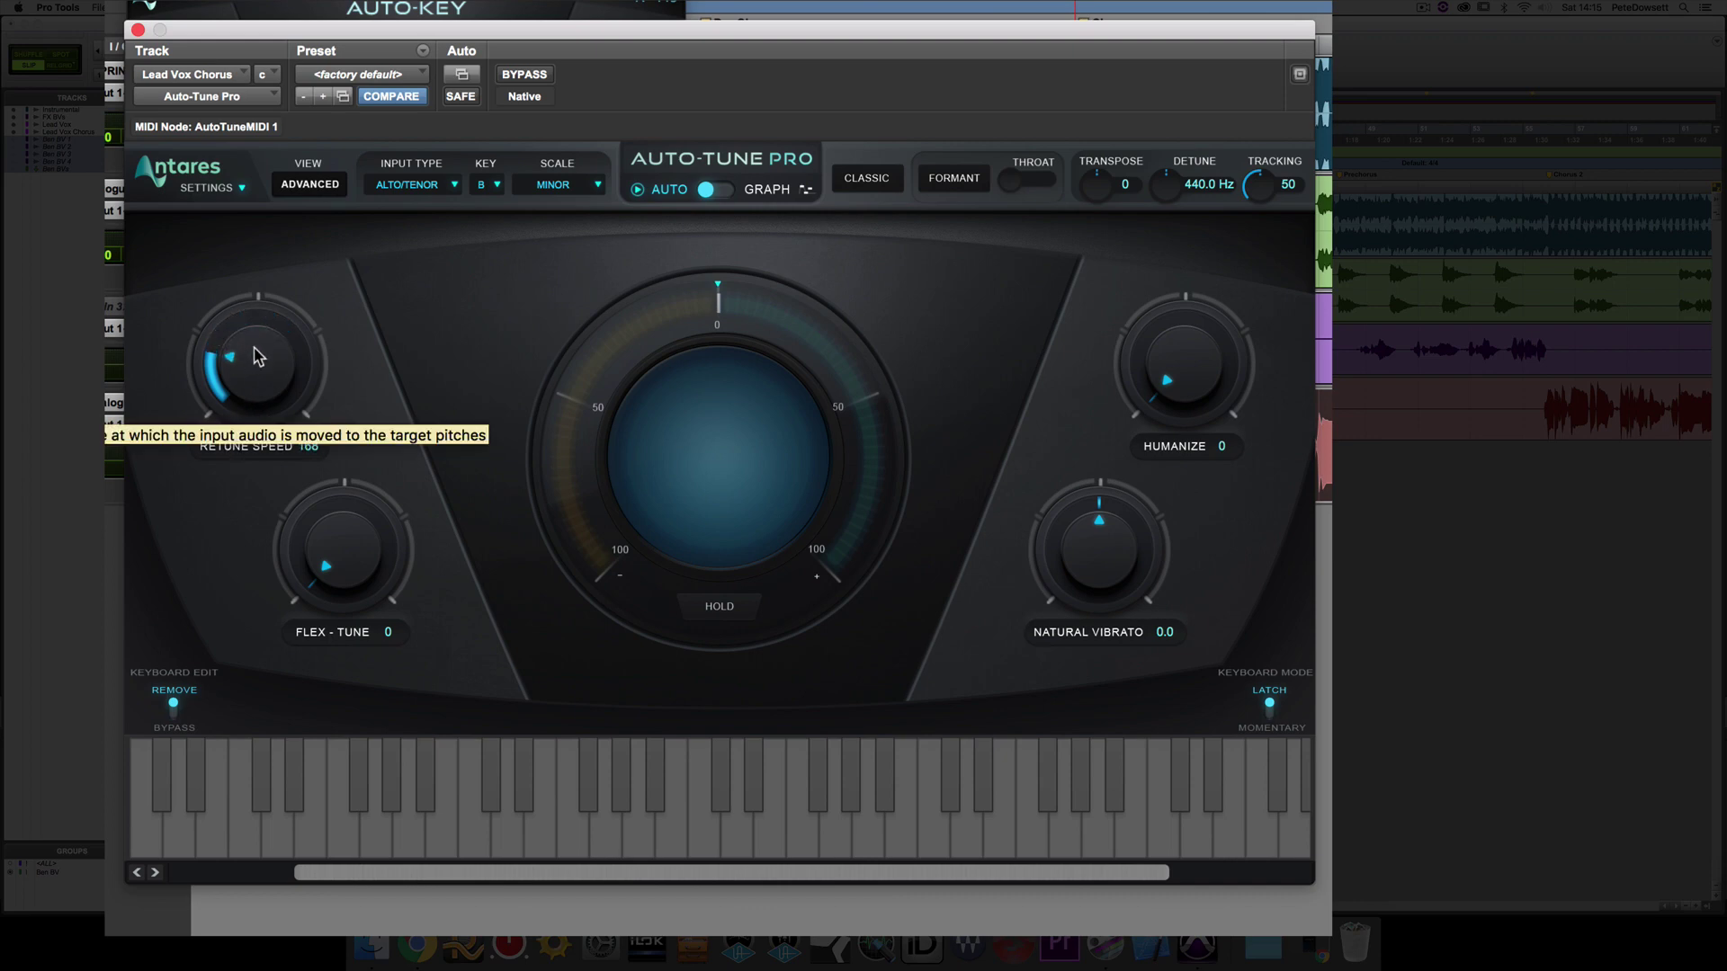
left_click_drag(257, 380, 258, 278)
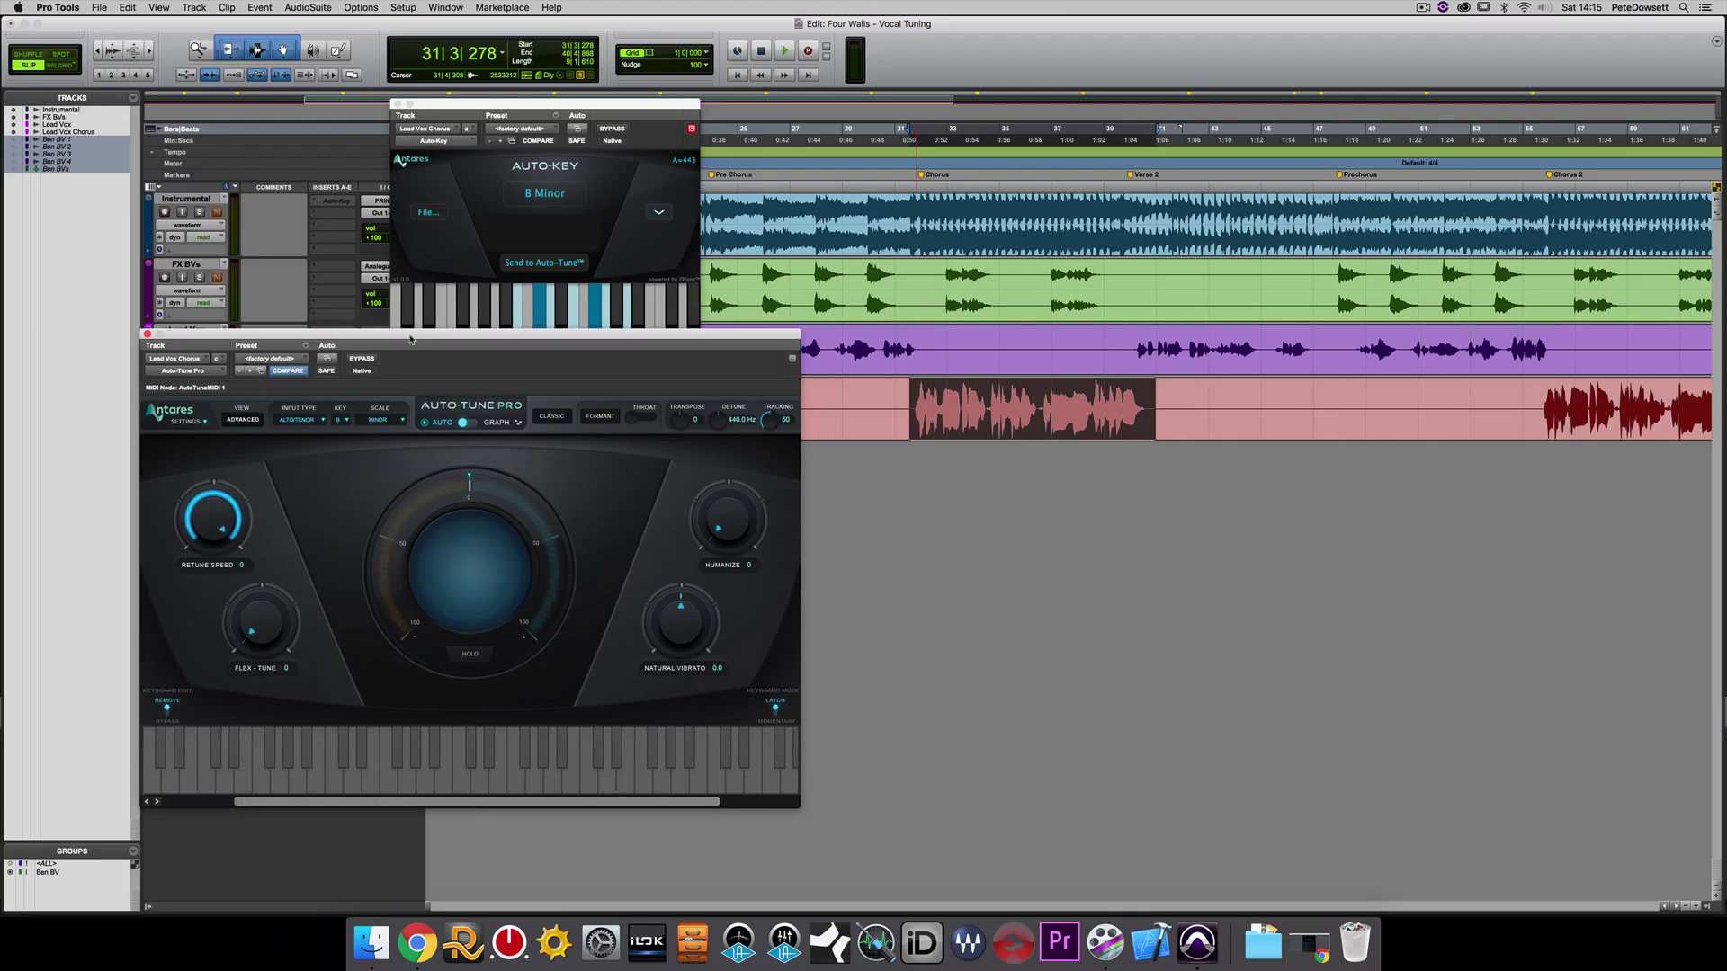
left_click_drag(410, 339, 441, 183)
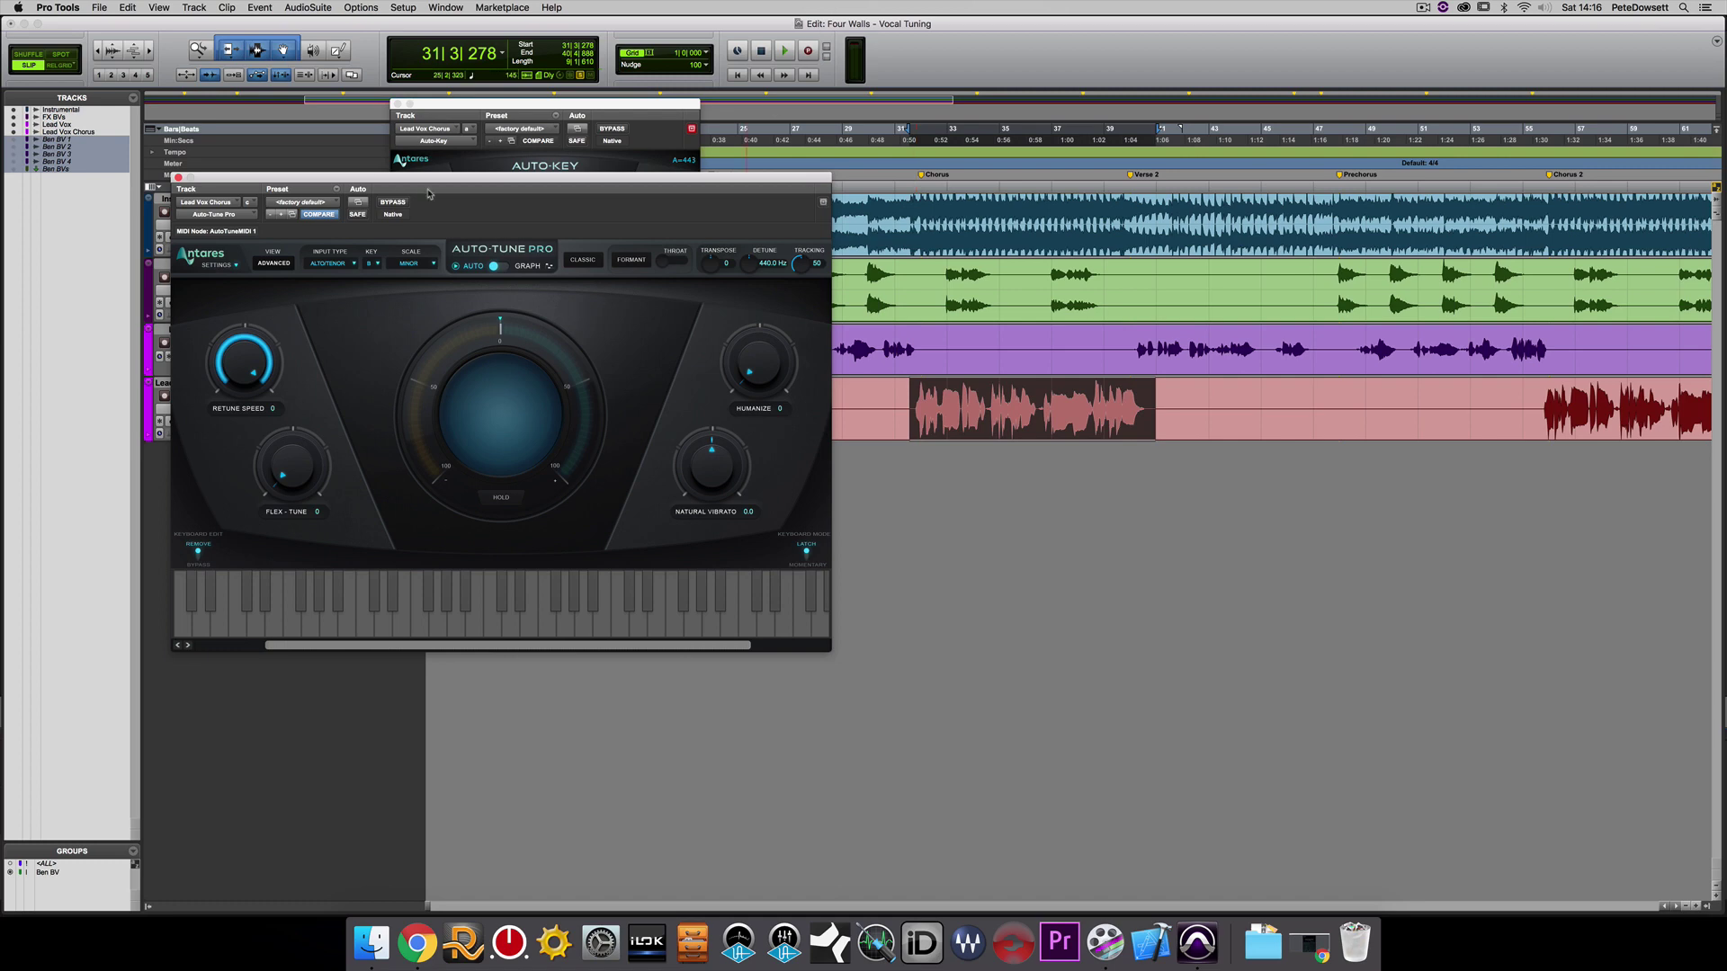
left_click_drag(428, 193, 380, 166)
key("space")
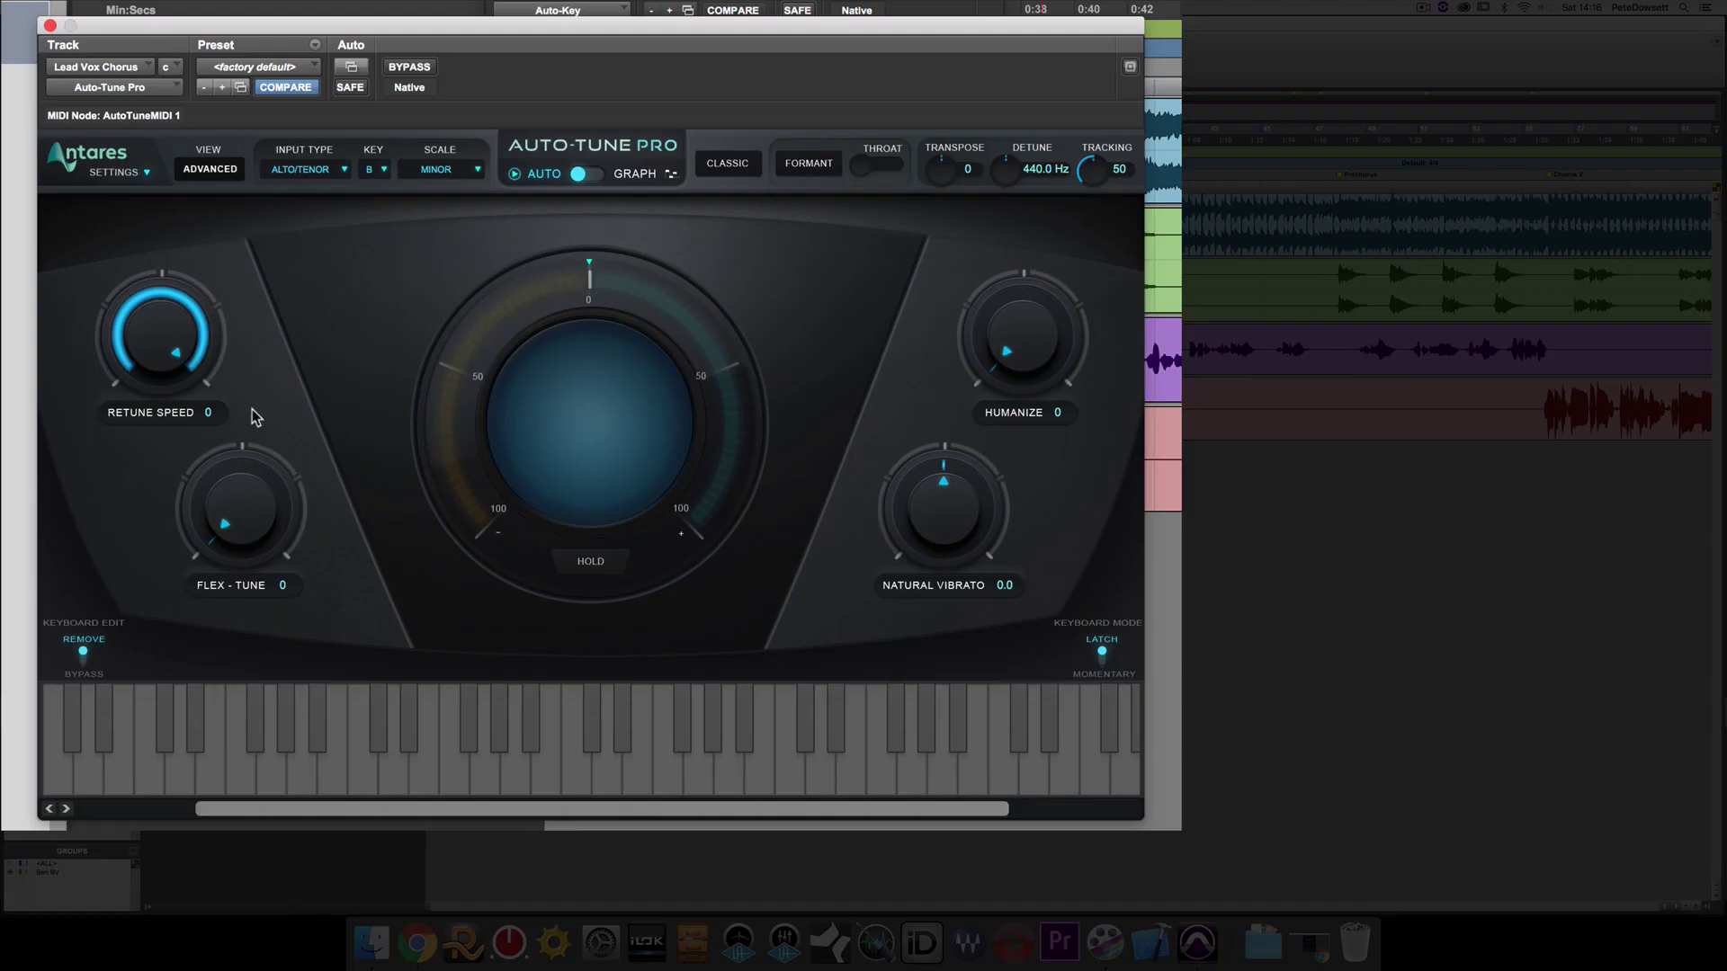
Step: Set the Auto-Tune Pro retune speed to 400 and audition the soloed chorus vocal
left_click_drag(173, 360, 112, 486)
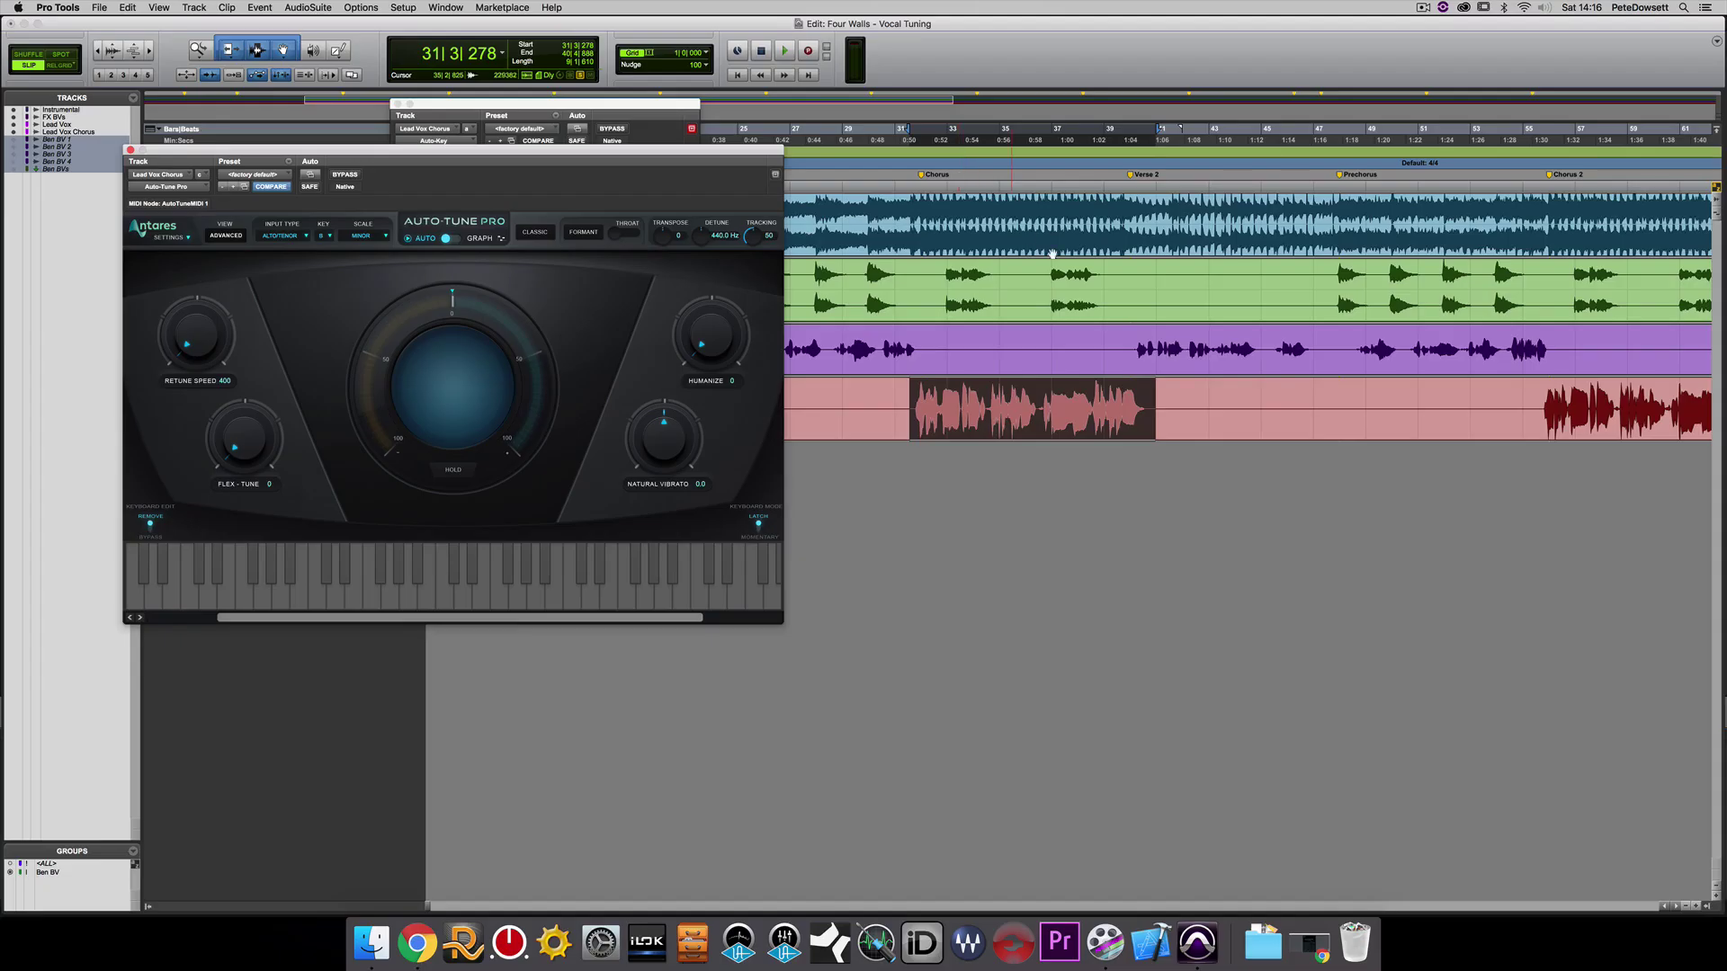
key("space")
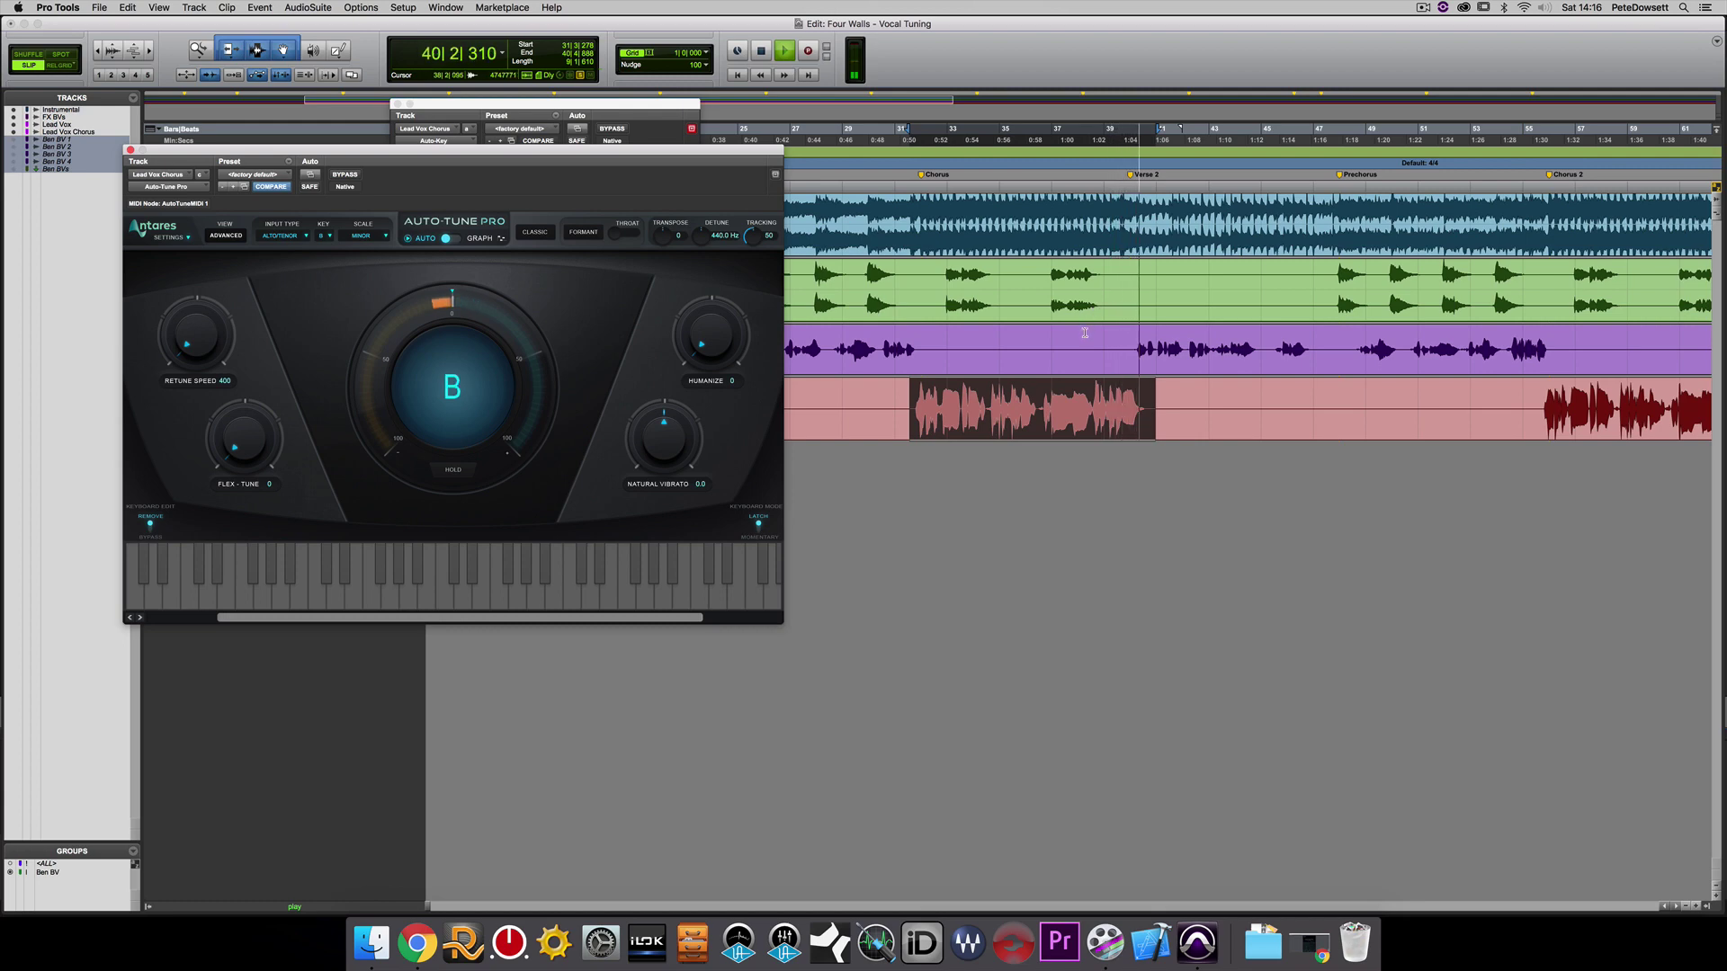
key("space")
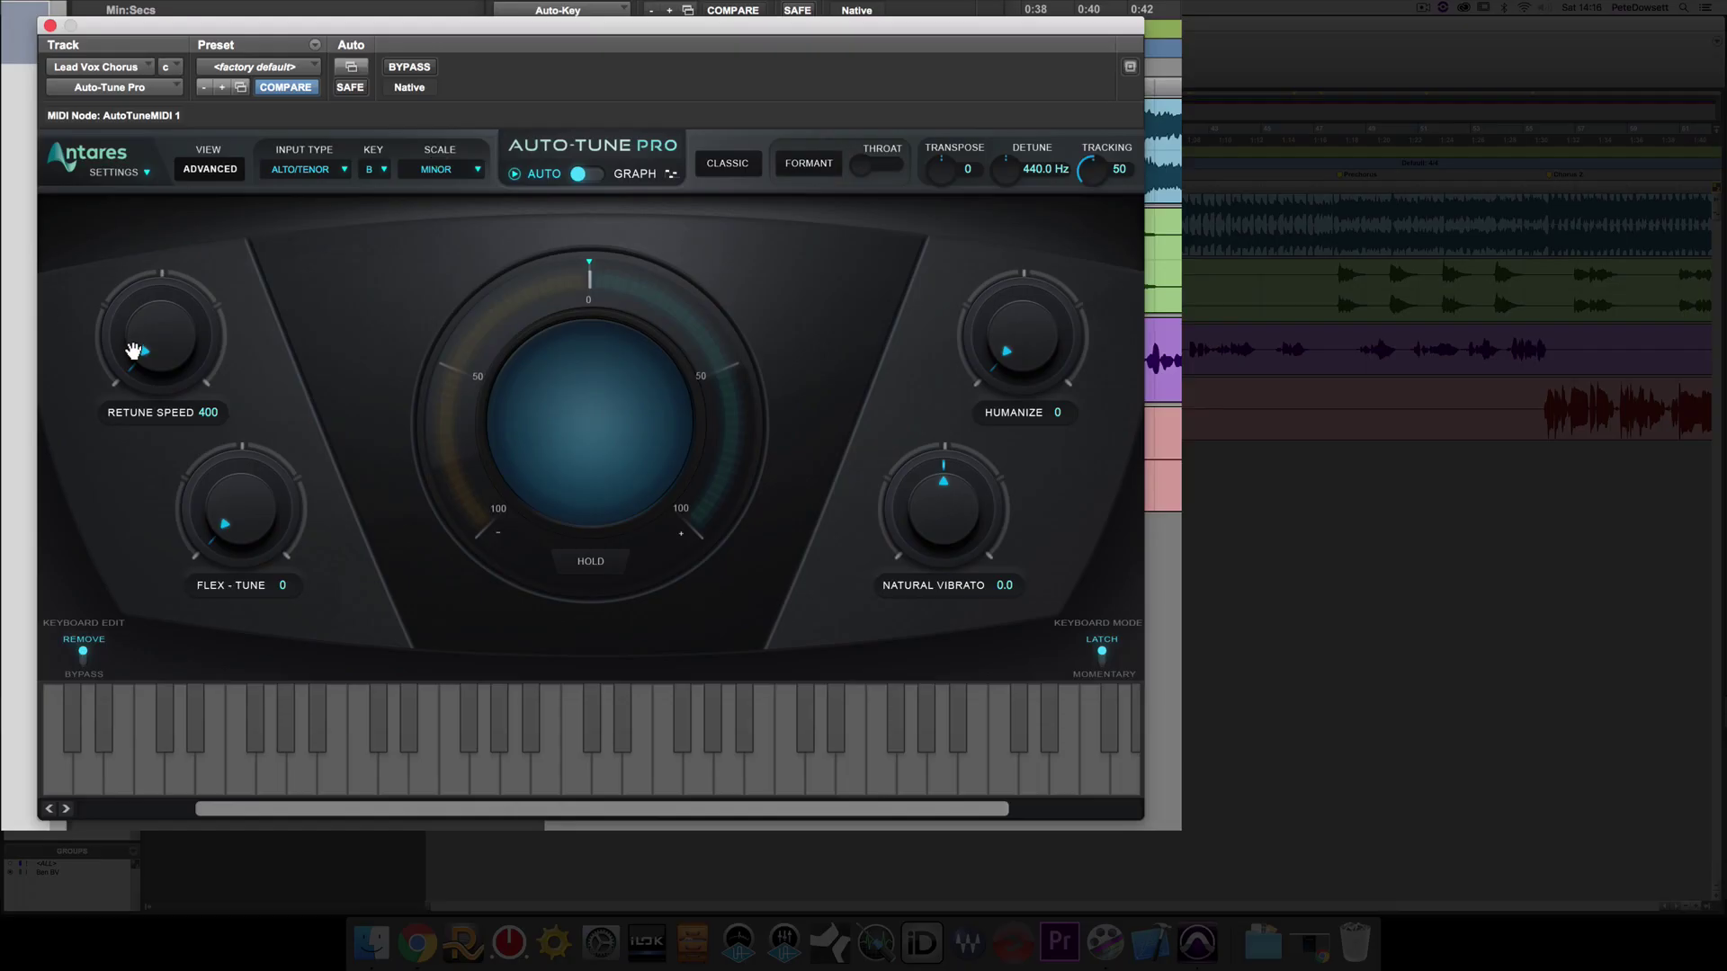
Step: Reset the retune speed to its default of 20 and adjust it to 70 during playback
left_click(180, 345, "alt")
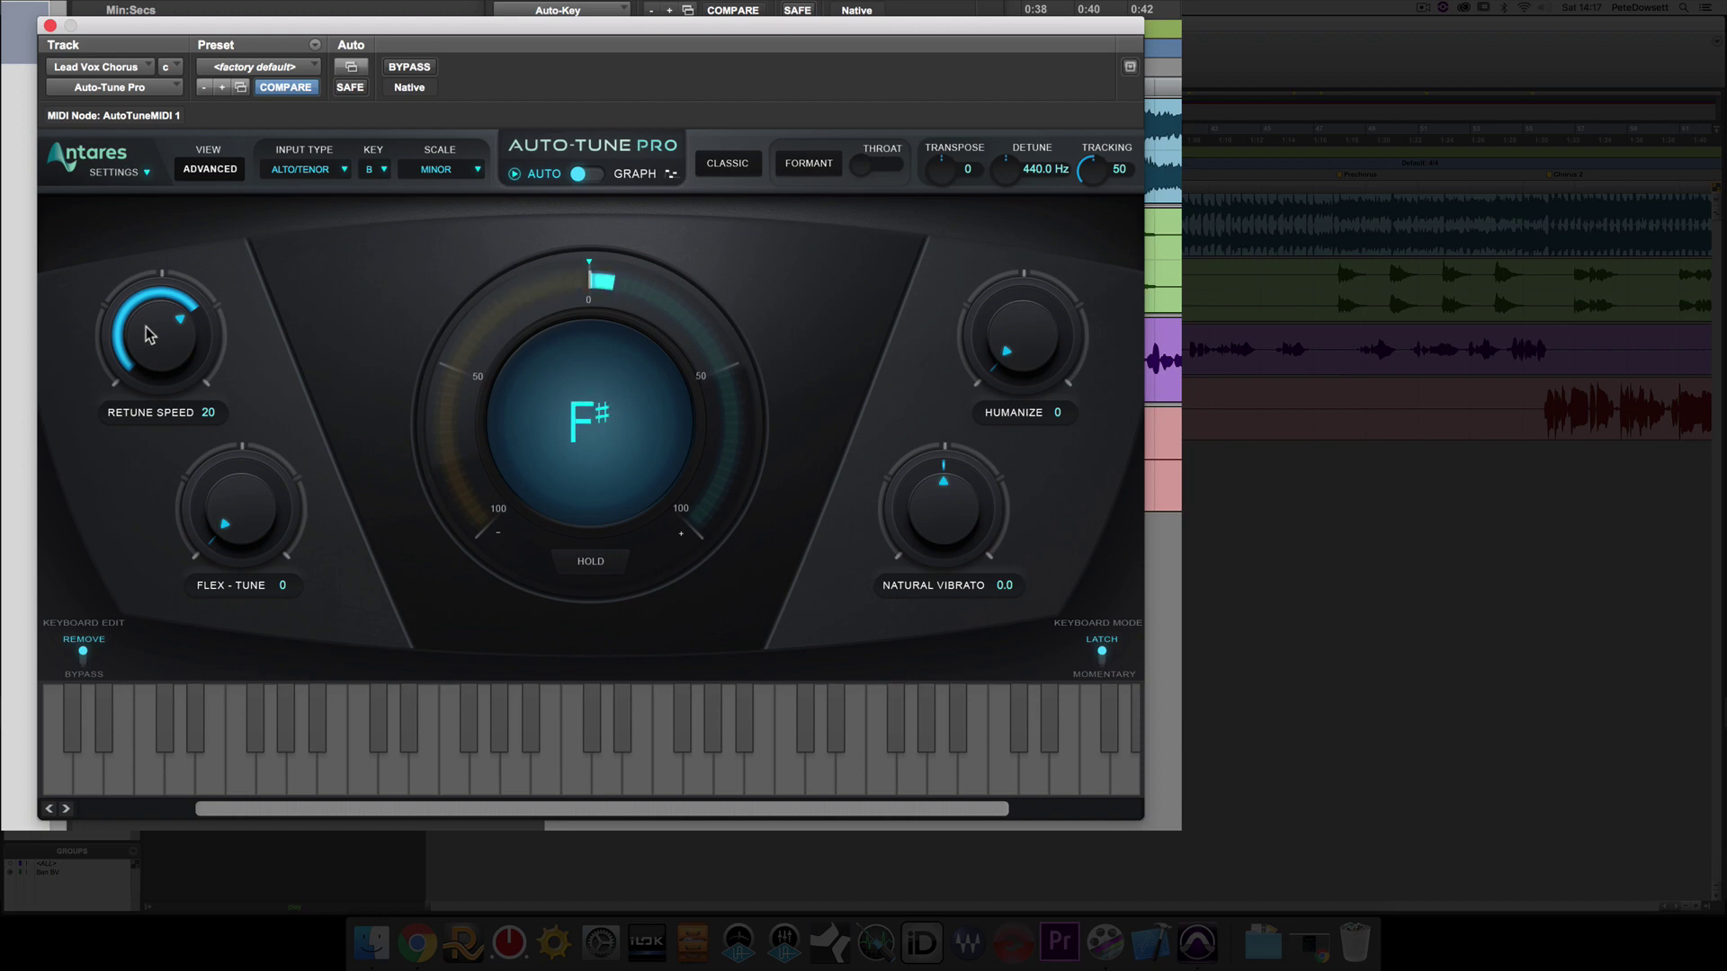
left_click_drag(146, 326, 128, 372)
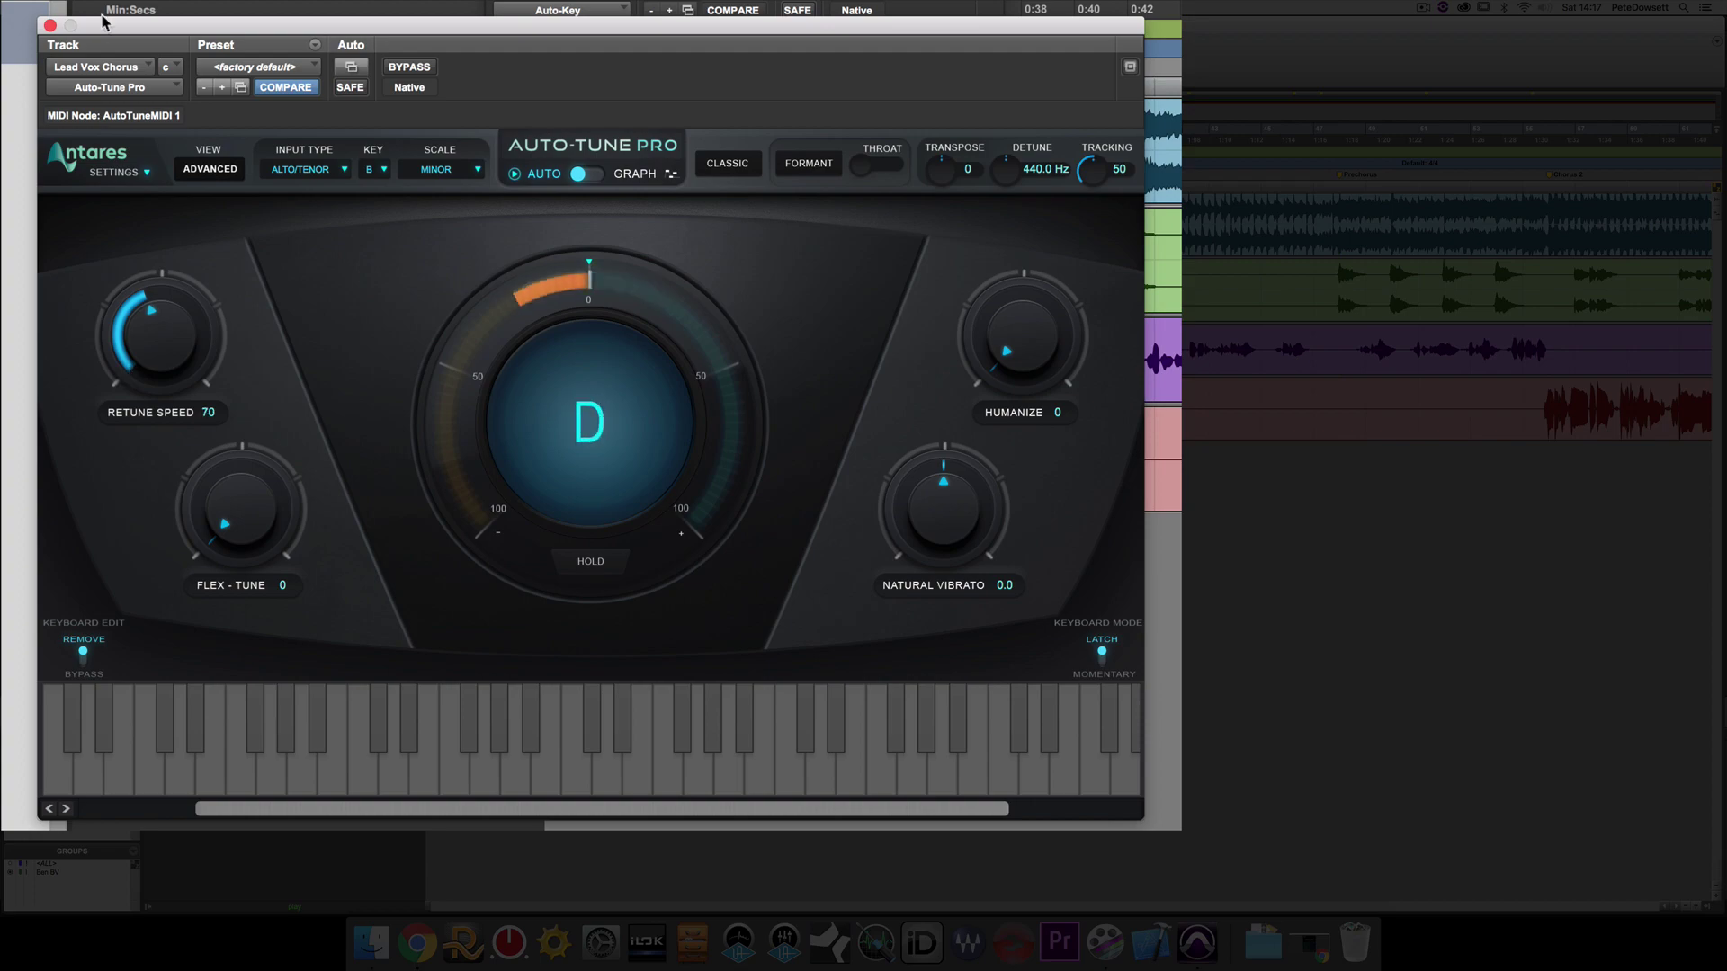
Step: Move the Auto-Tune Pro window off the track controls and solo the Instrumental track
left_click_drag(107, 26, 157, 330)
left_click(200, 212)
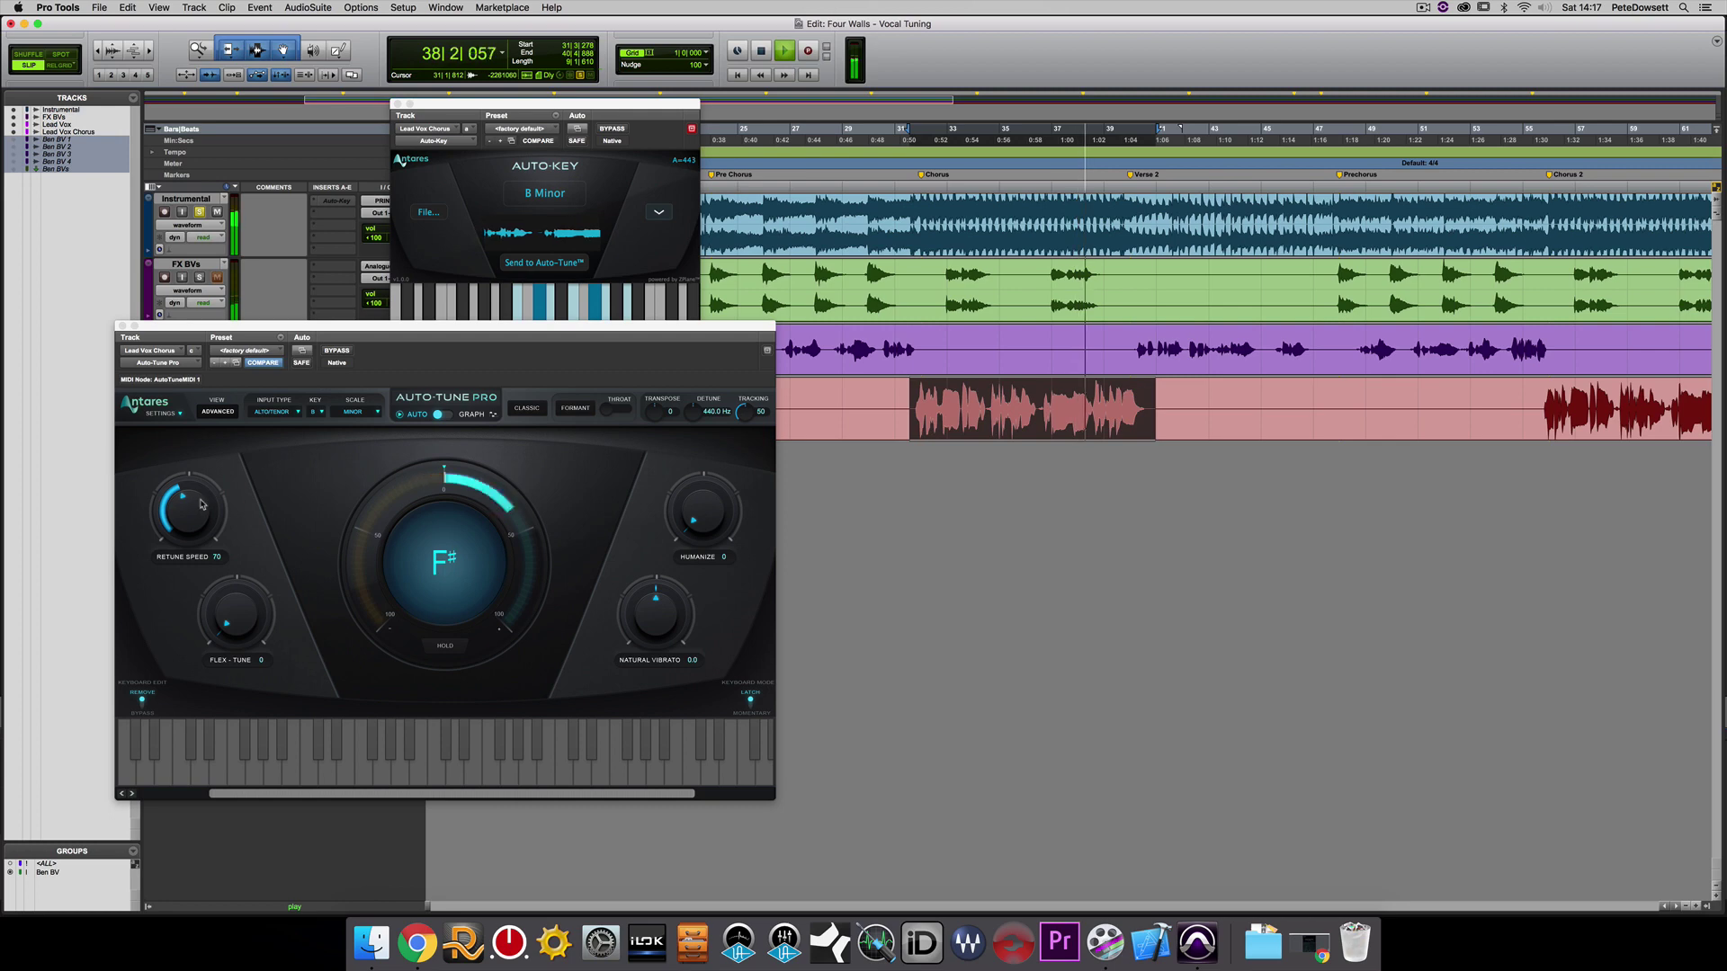
Step: Lower the Auto-Tune Pro retune speed to 38 while replaying the chorus vocal with the instrumental
left_click_drag(194, 505, 197, 505)
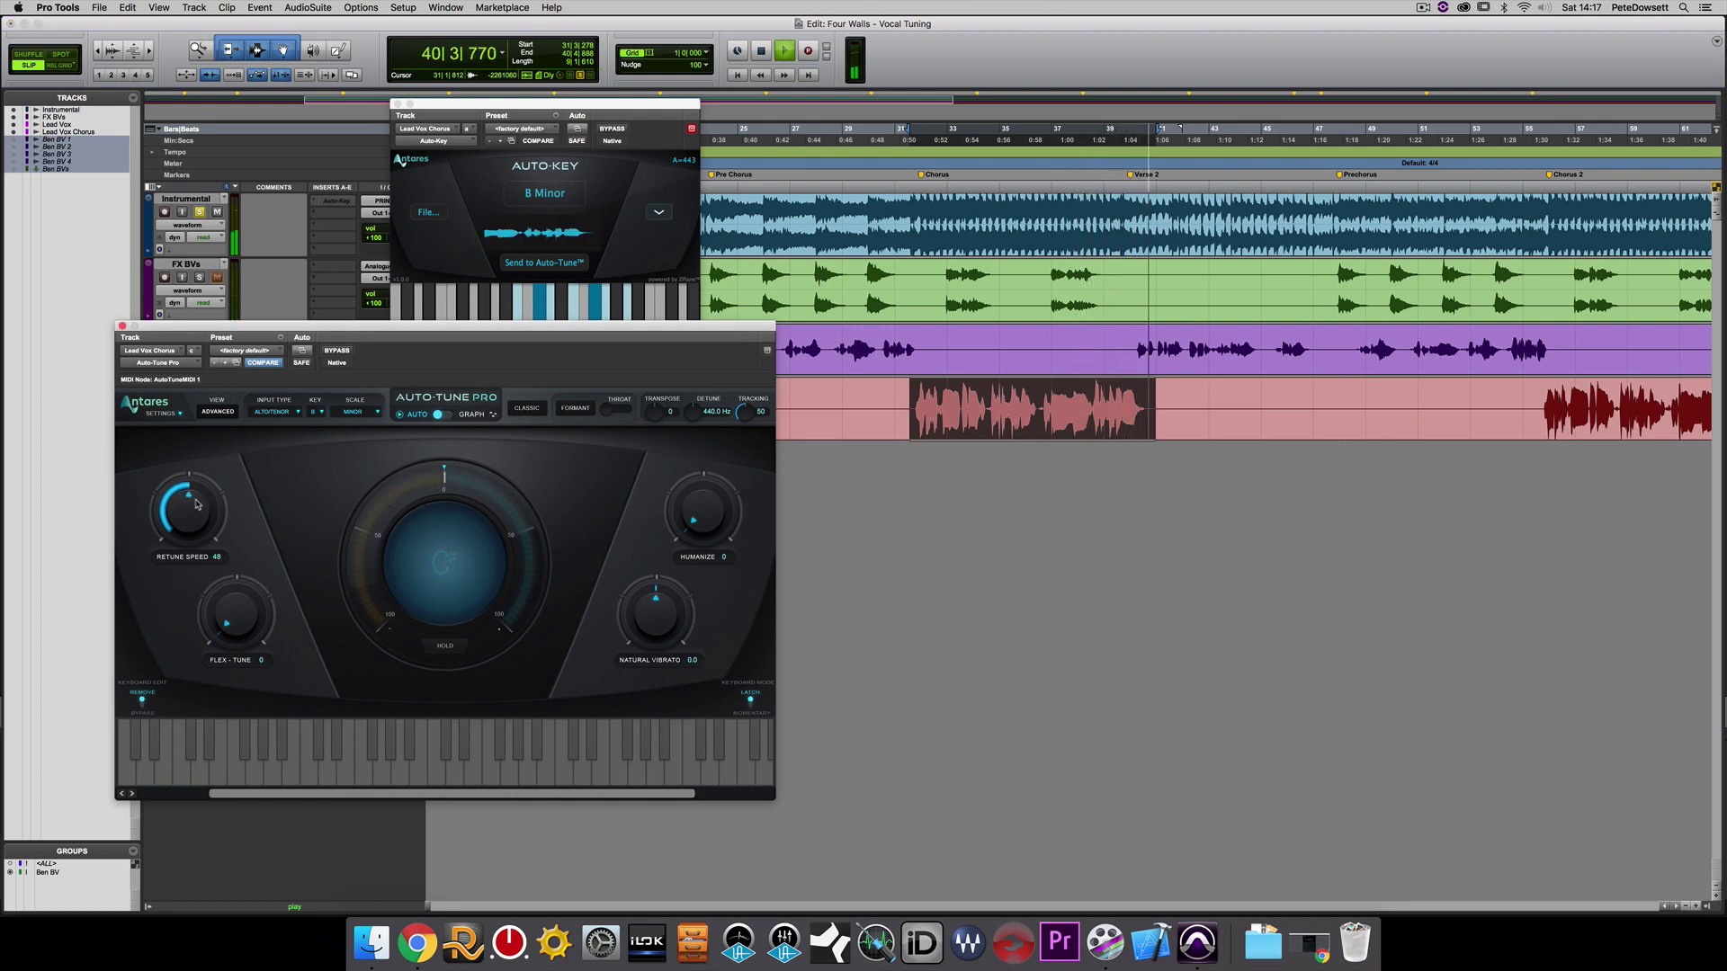
key("space")
key("space")
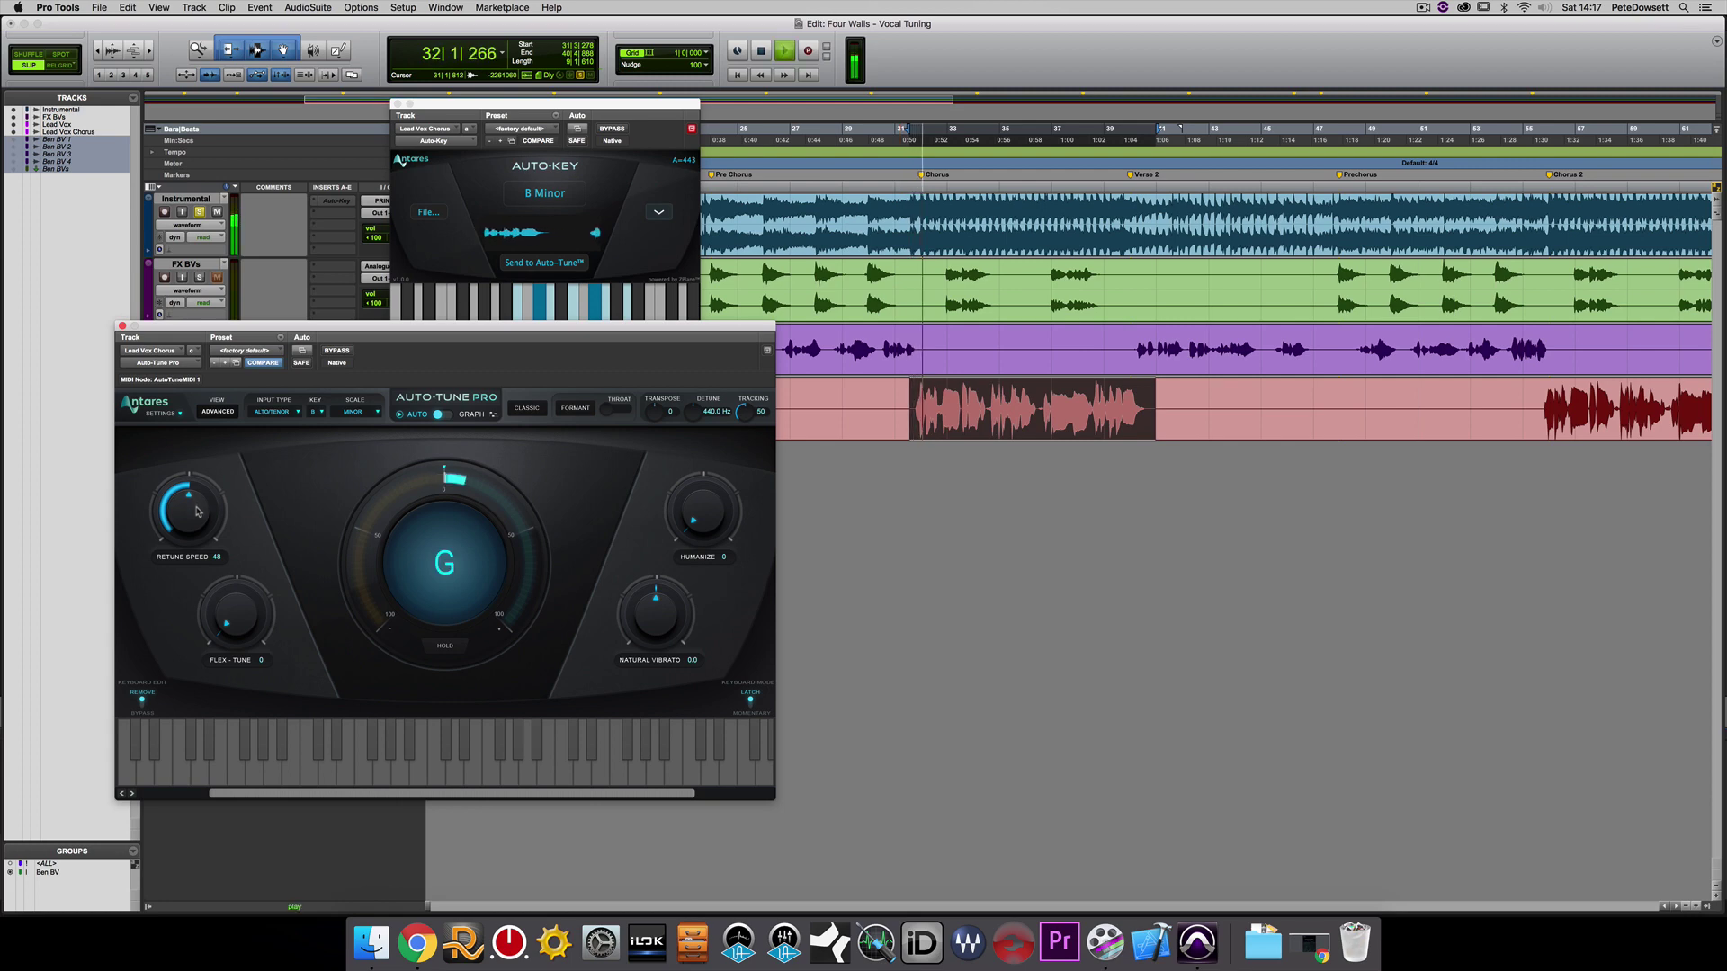
left_click_drag(197, 504, 197, 506)
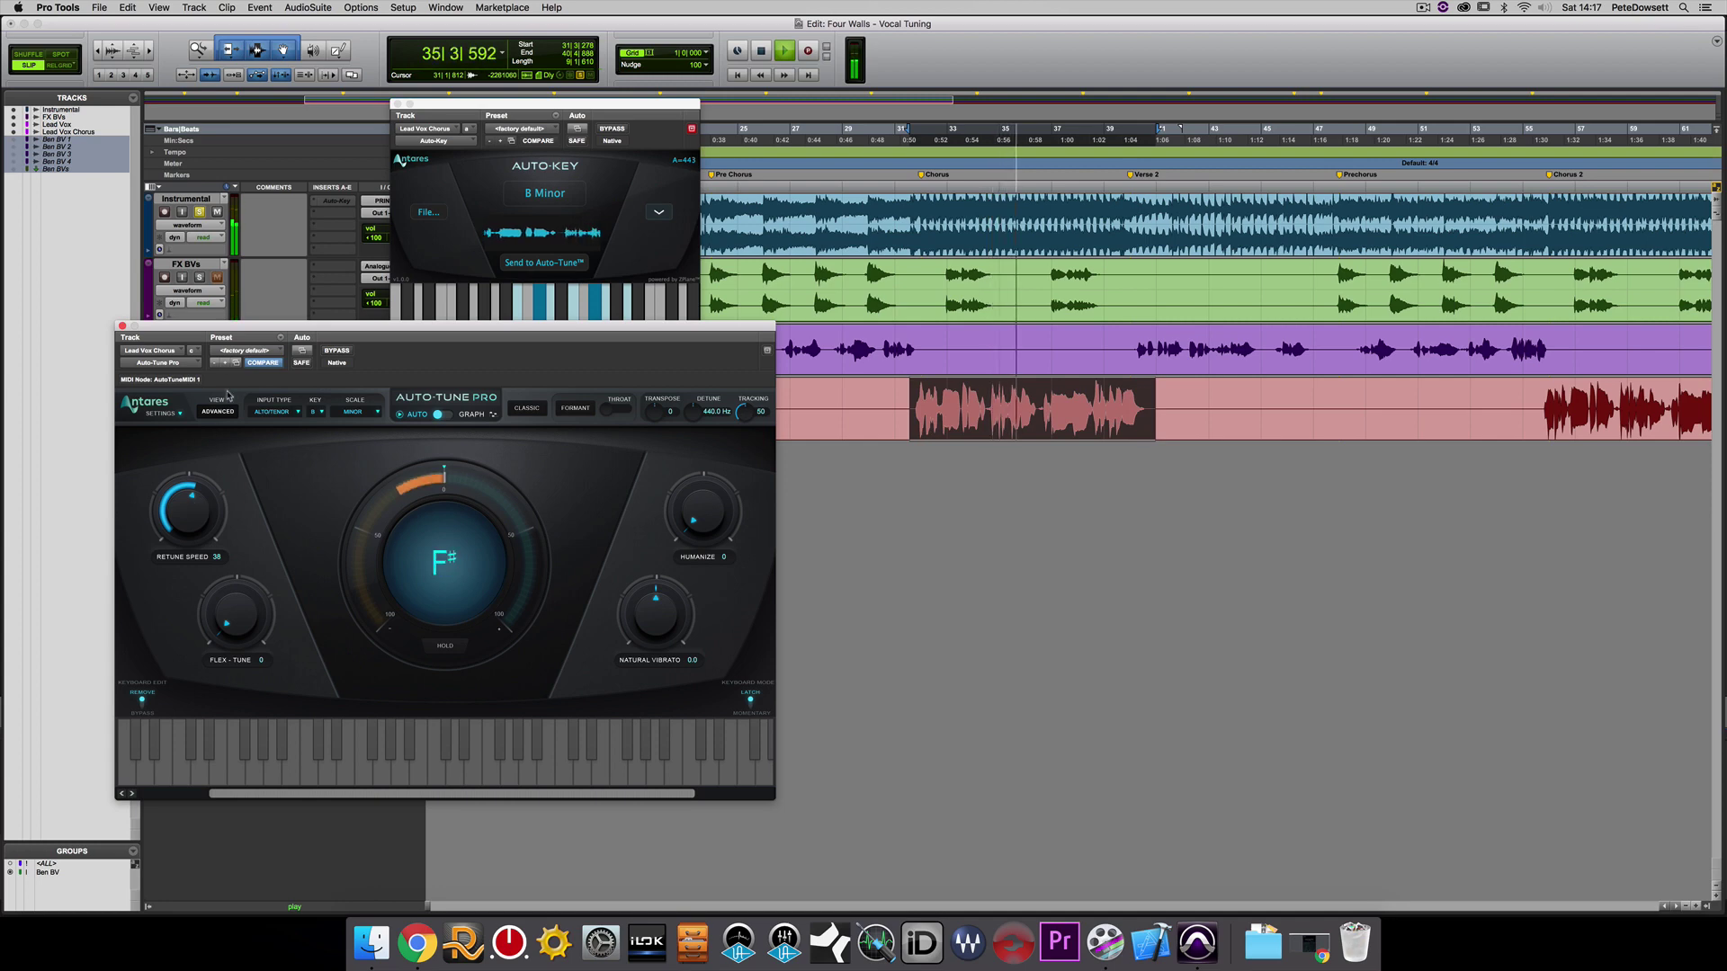
Step: Raise the LeadVoxChorus track volume to +2.4 dB during playback and stop the transport
left_click_drag(330, 326, 328, 532)
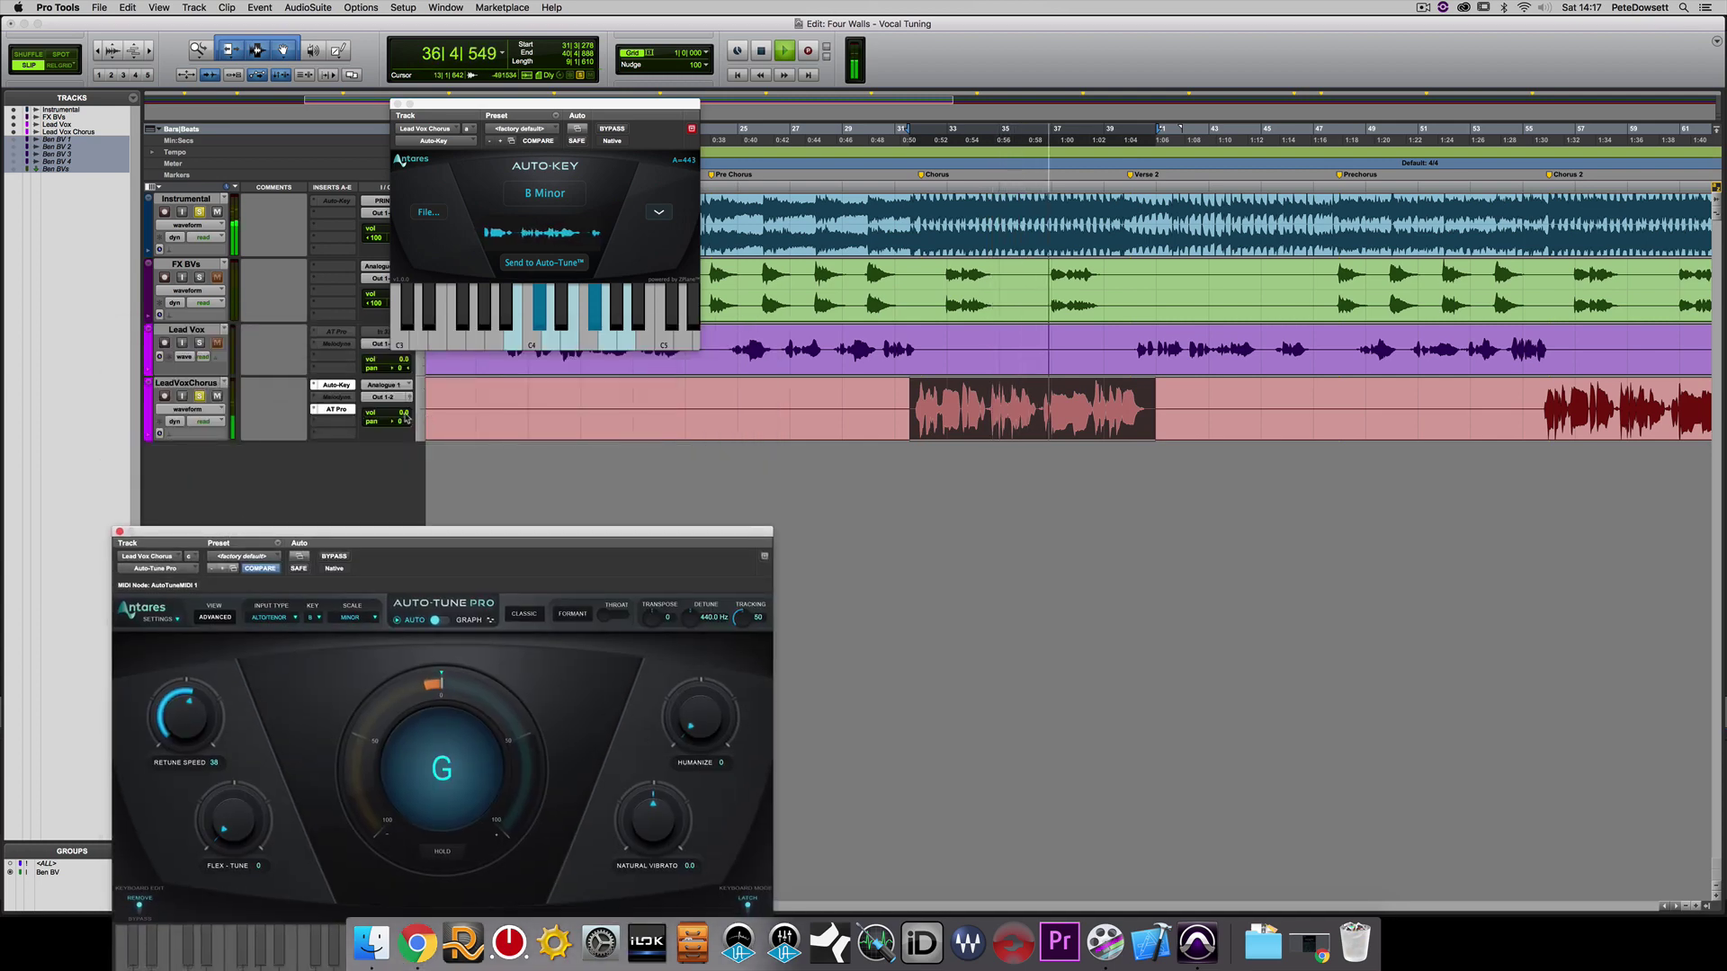
left_click_drag(402, 413, 404, 408)
left_click_drag(504, 559, 596, 368)
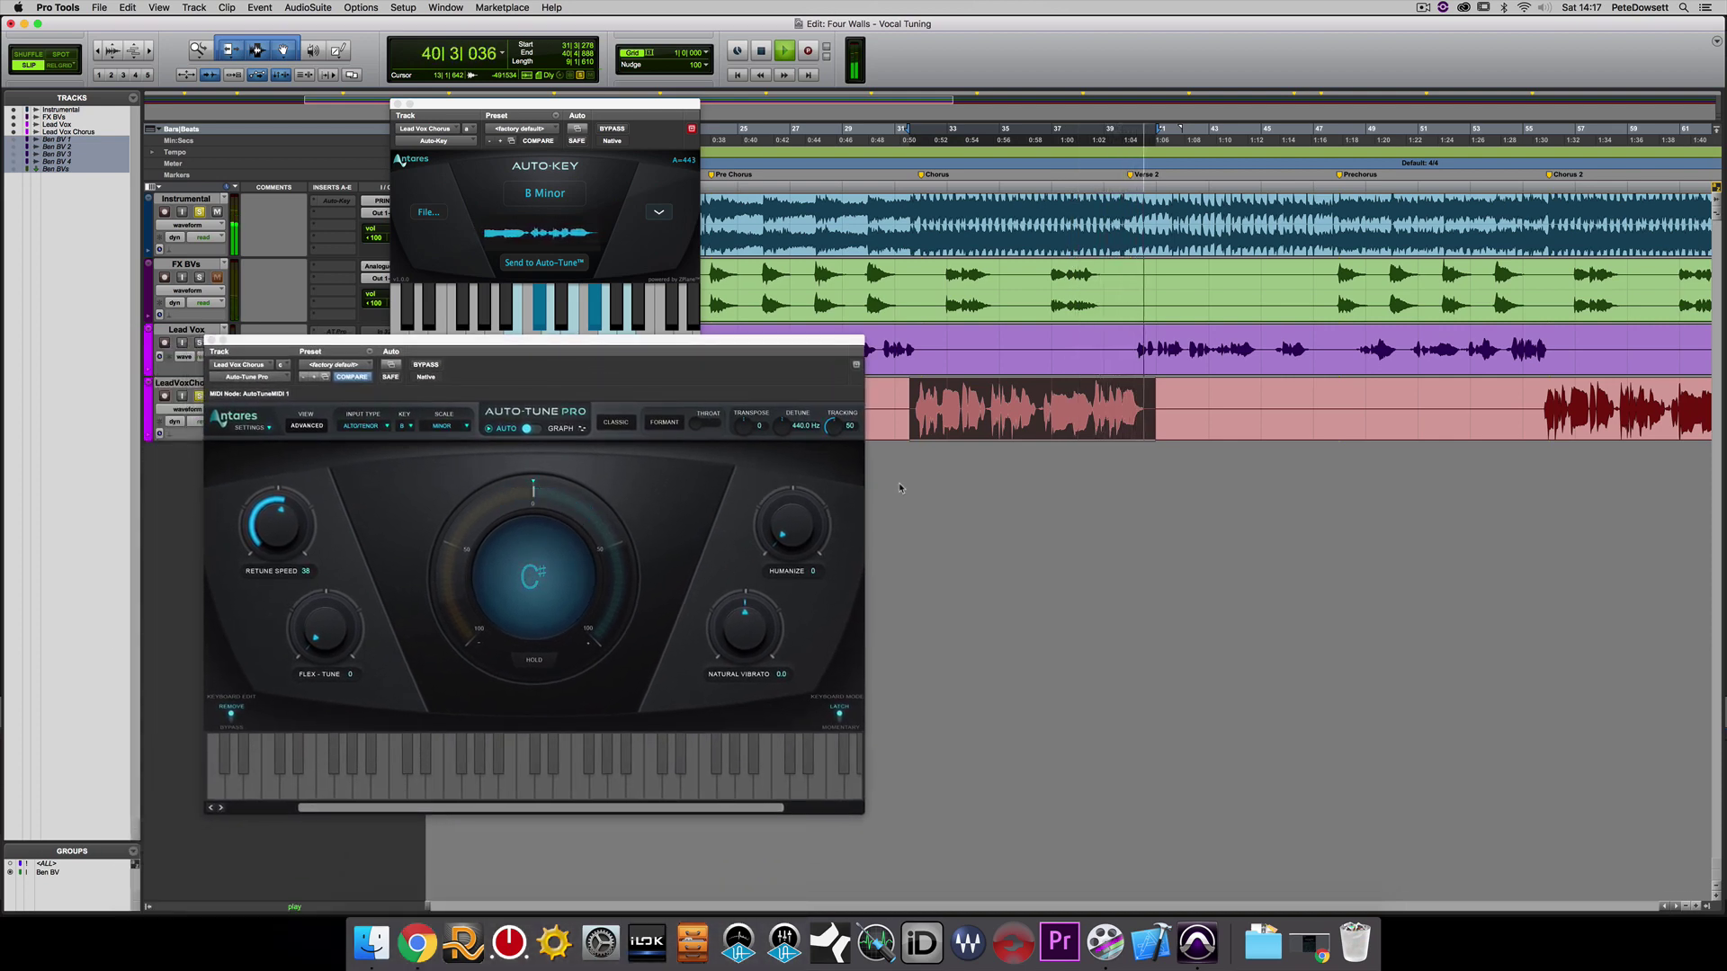
key("space")
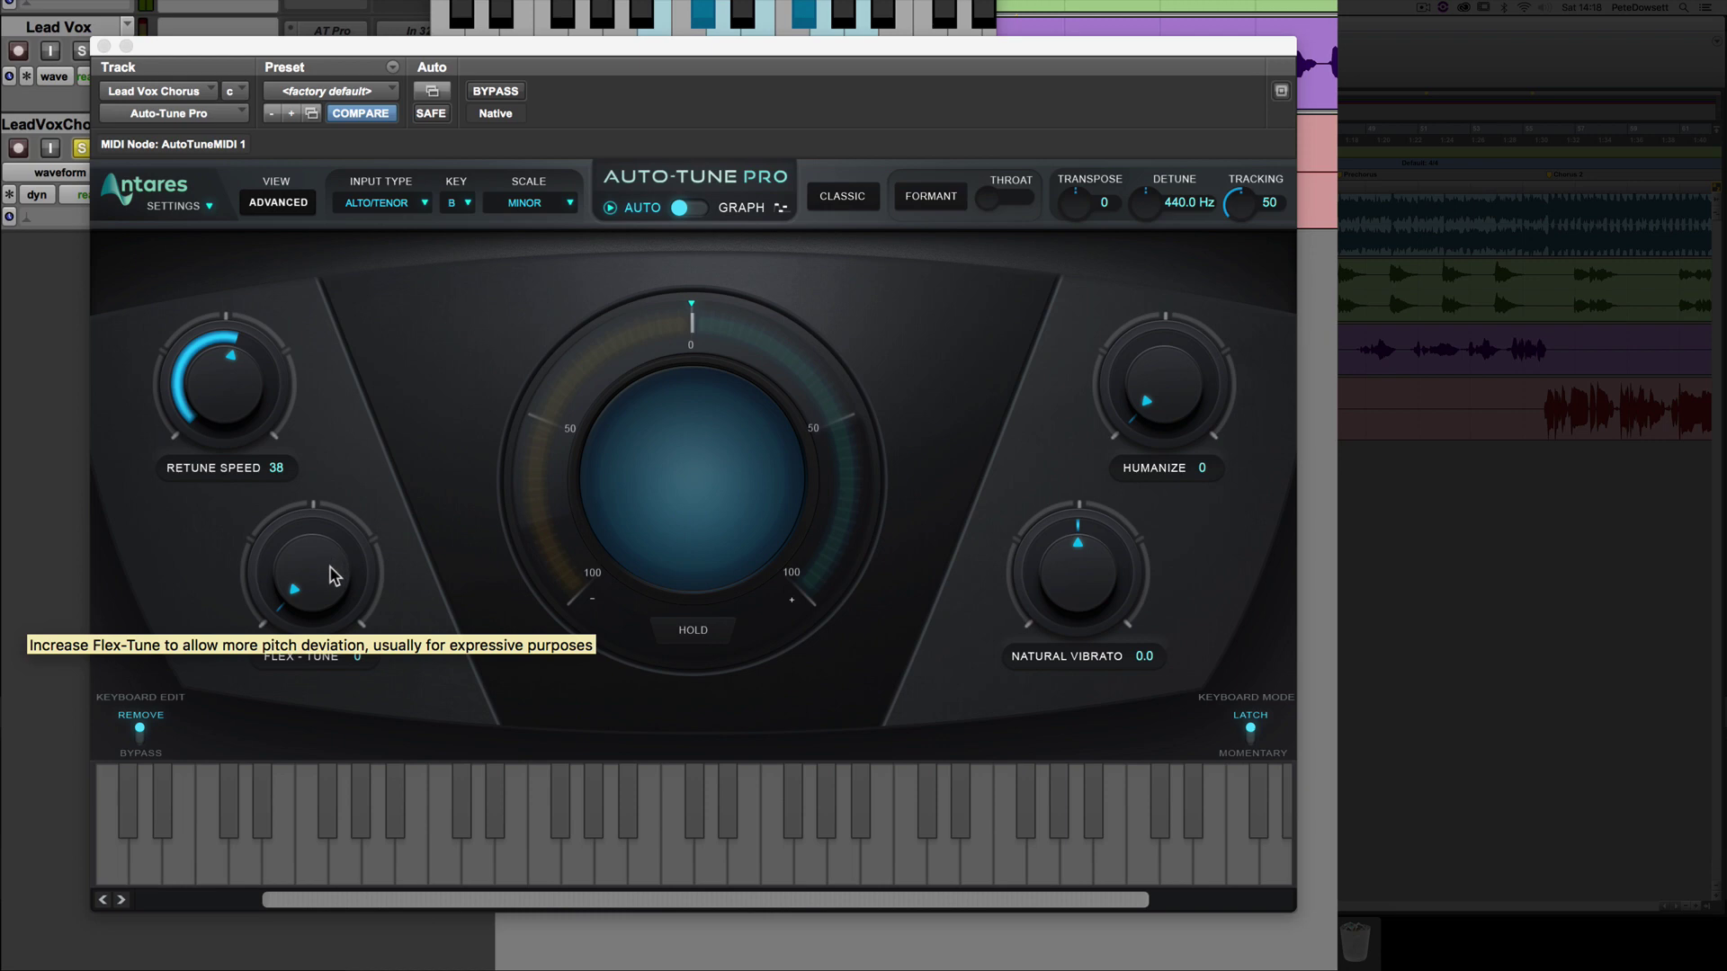
Step: Raise Flex-Tune to 50 while playing the chorus vocal, and stop playback
left_click_drag(310, 583, 306, 512)
left_click_drag(312, 496, 320, 486)
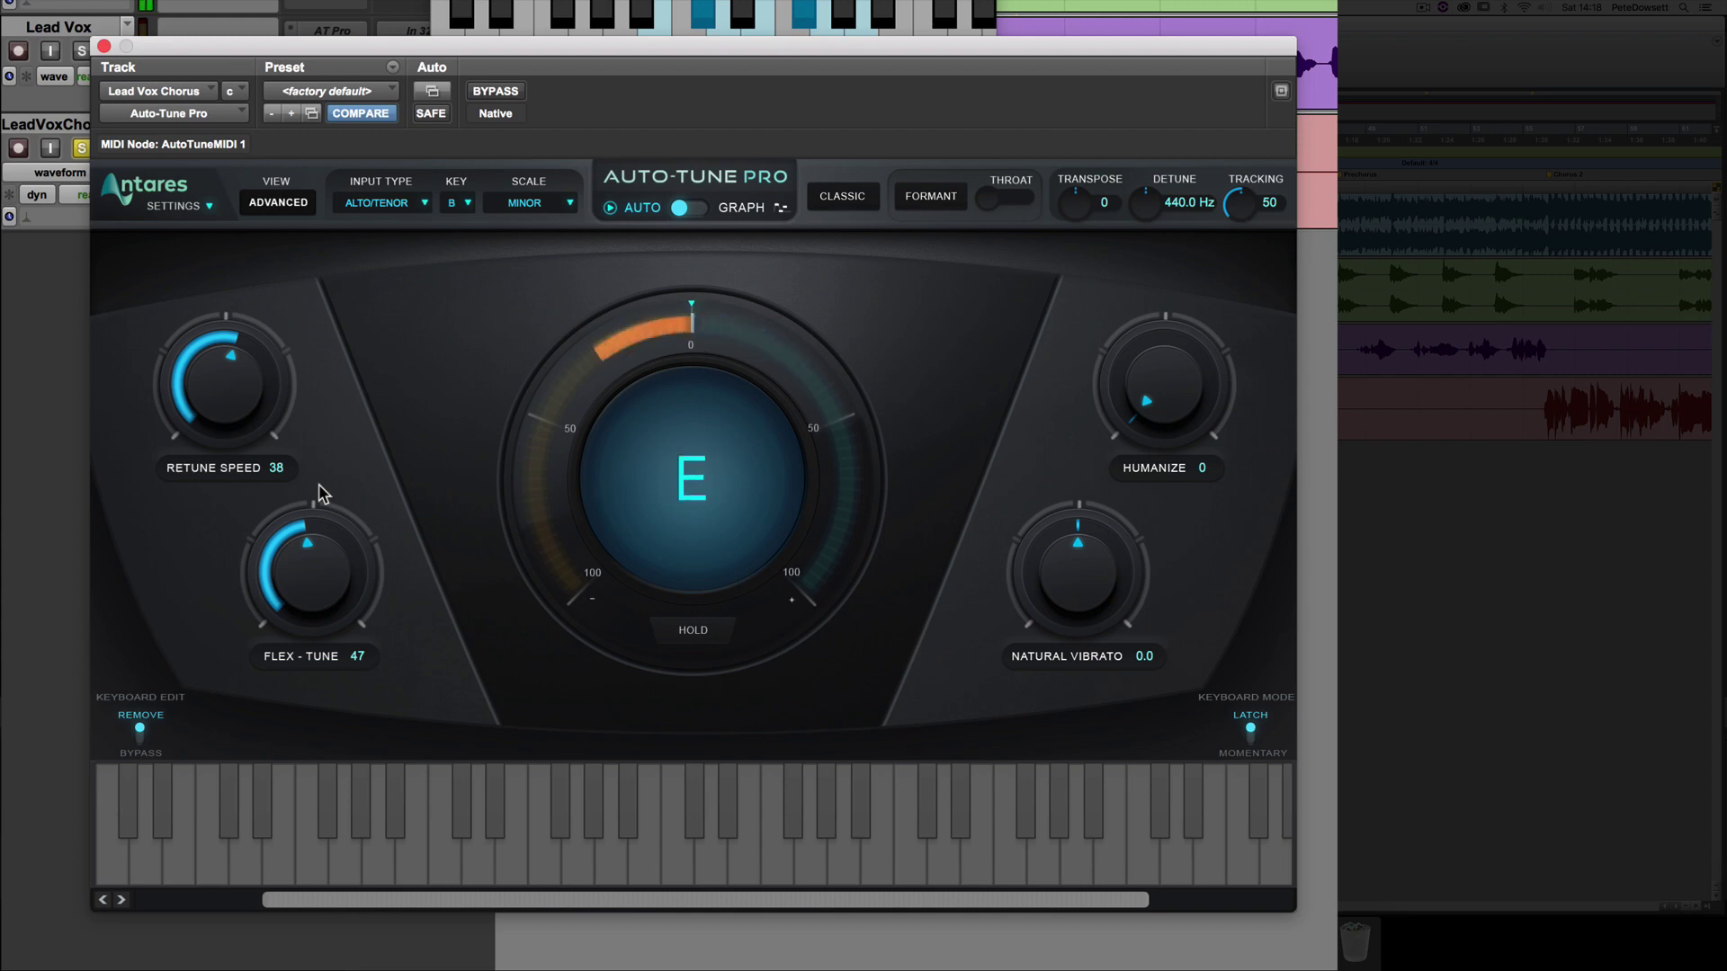
left_click_drag(318, 486, 321, 482)
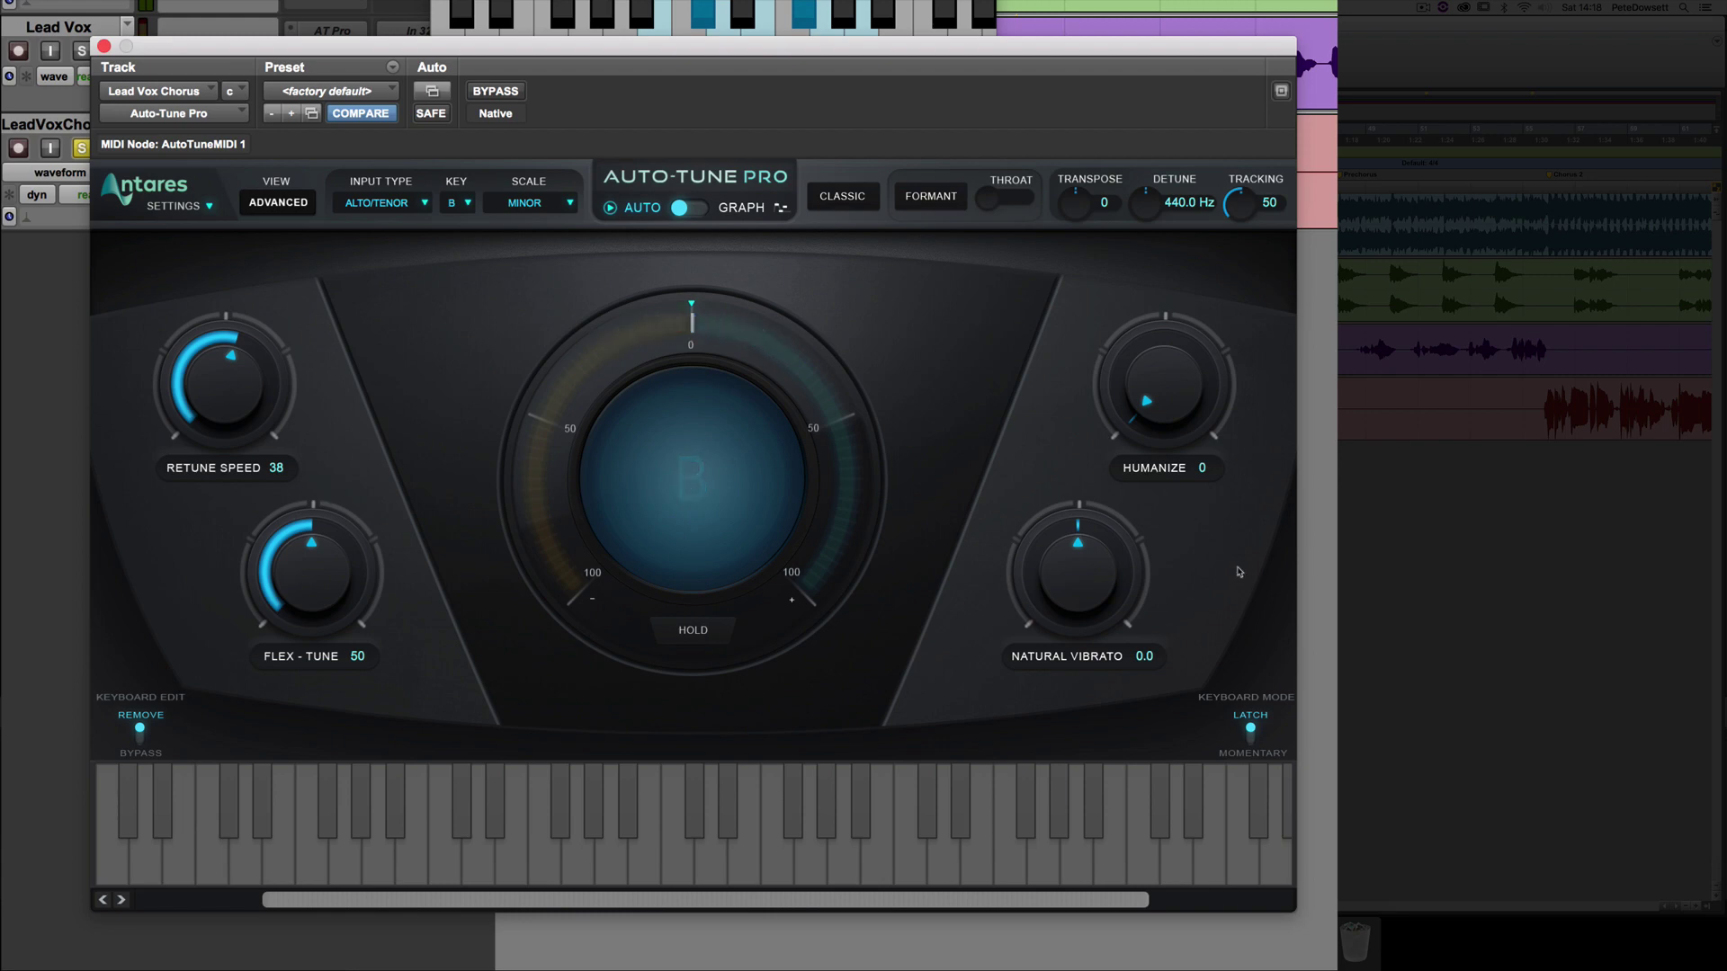
key("space")
Step: Set Flex-Tune to 100, play the chorus vocal and reset Flex-Tune to its default of 0
left_click_drag(331, 606, 445, 222)
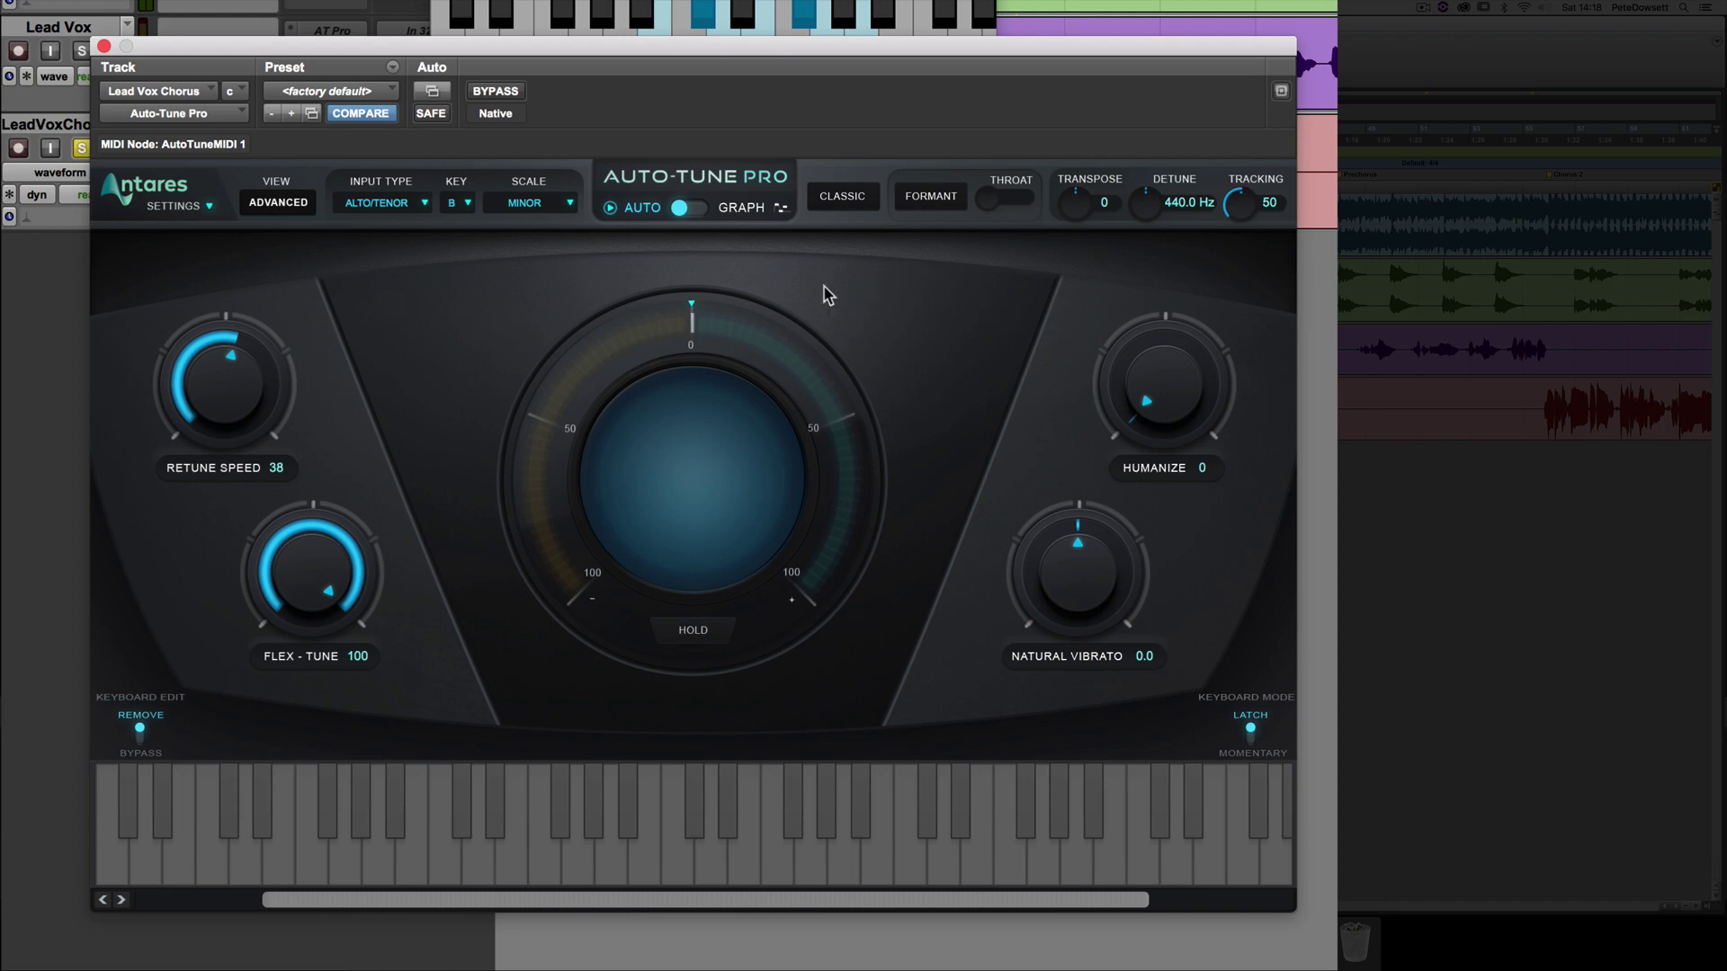
key("space")
left_click(330, 589, "alt")
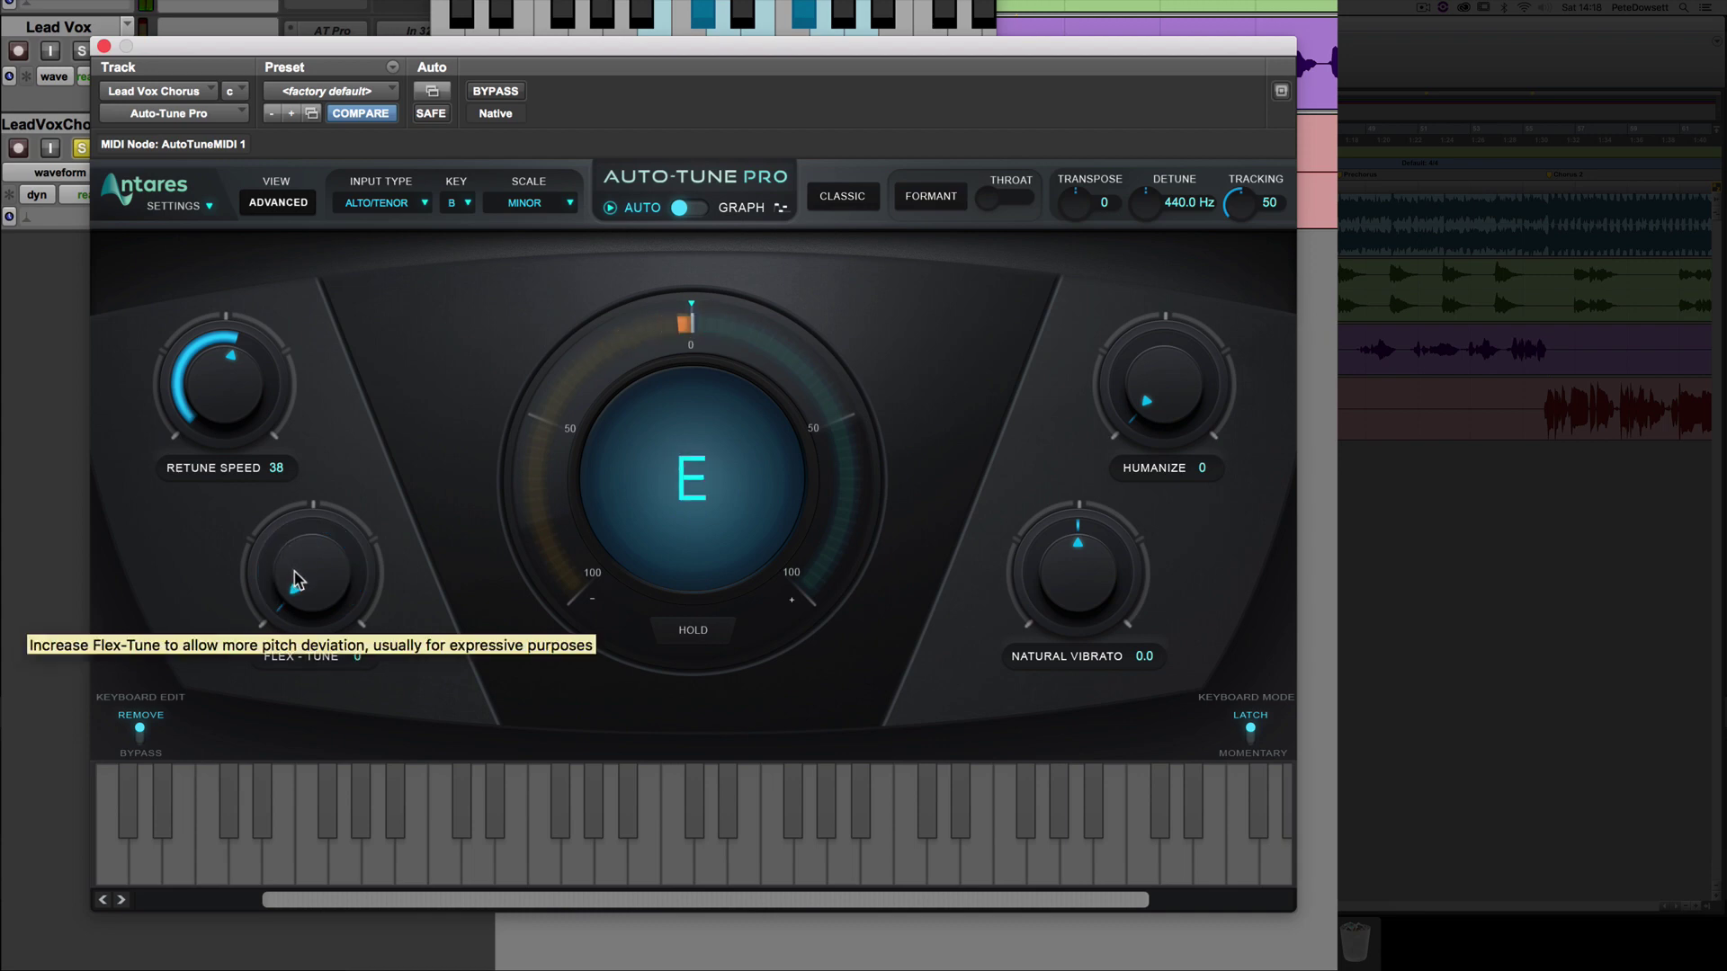
Step: Compare Flex-Tune settings of 100, 23 and 43 on the chorus vocal and return the control to 0
left_click_drag(289, 576, 447, 270)
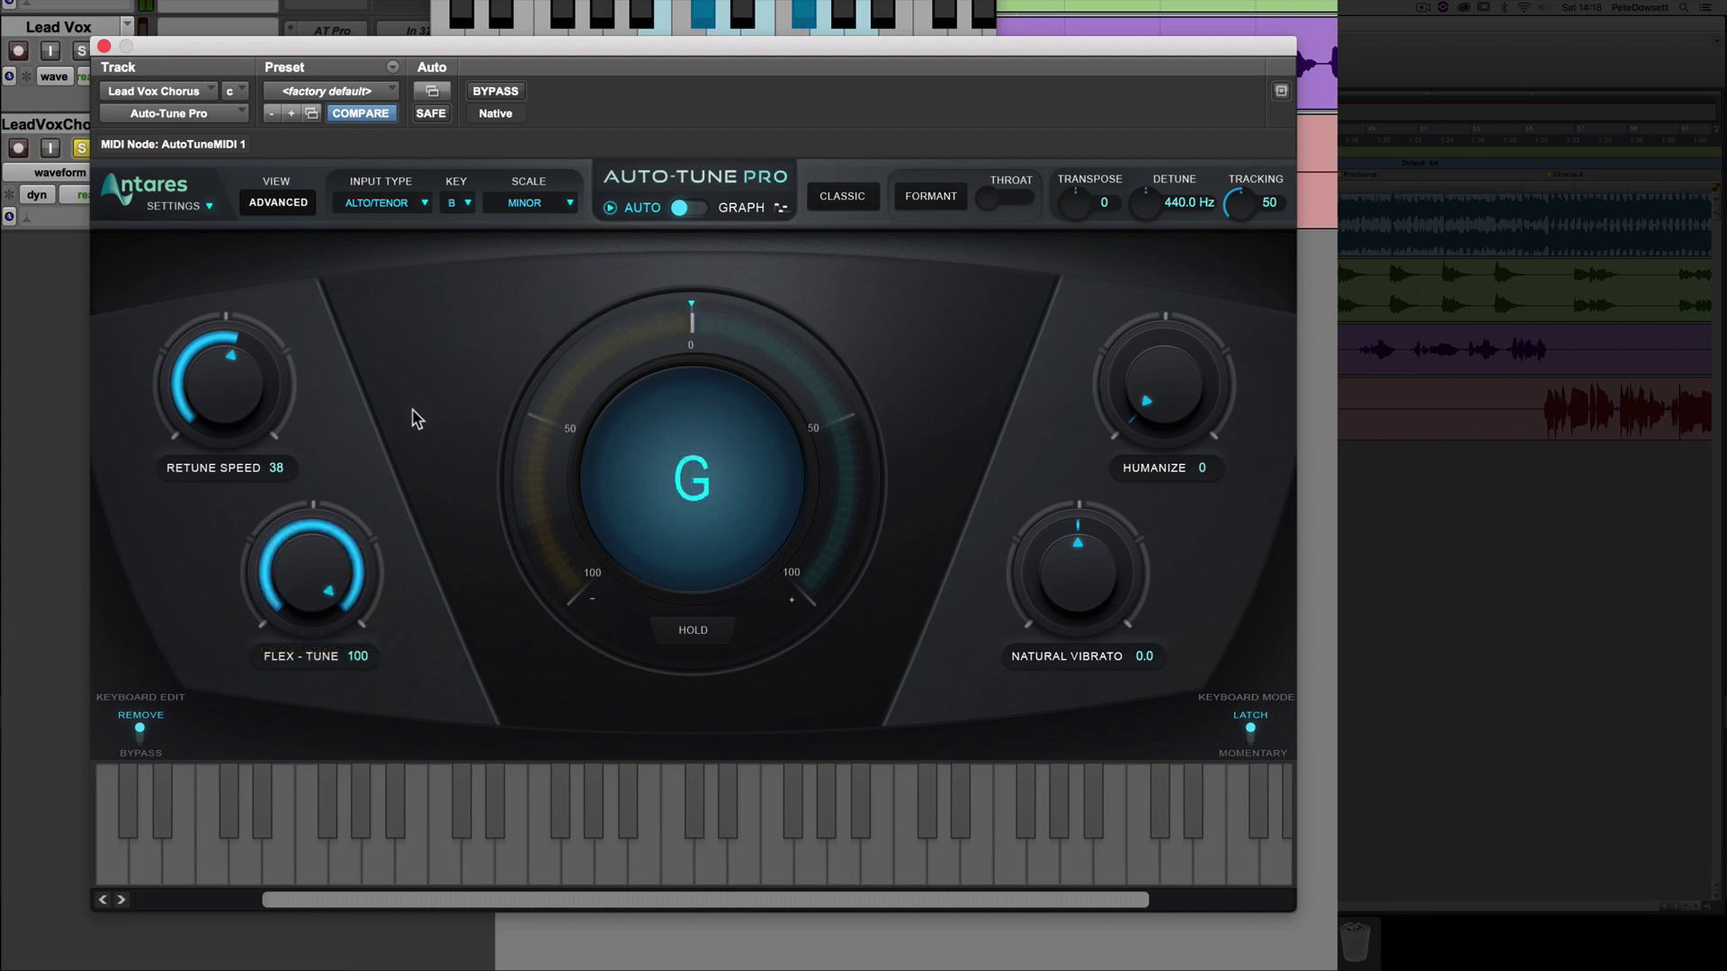
left_click_drag(324, 570, 261, 665)
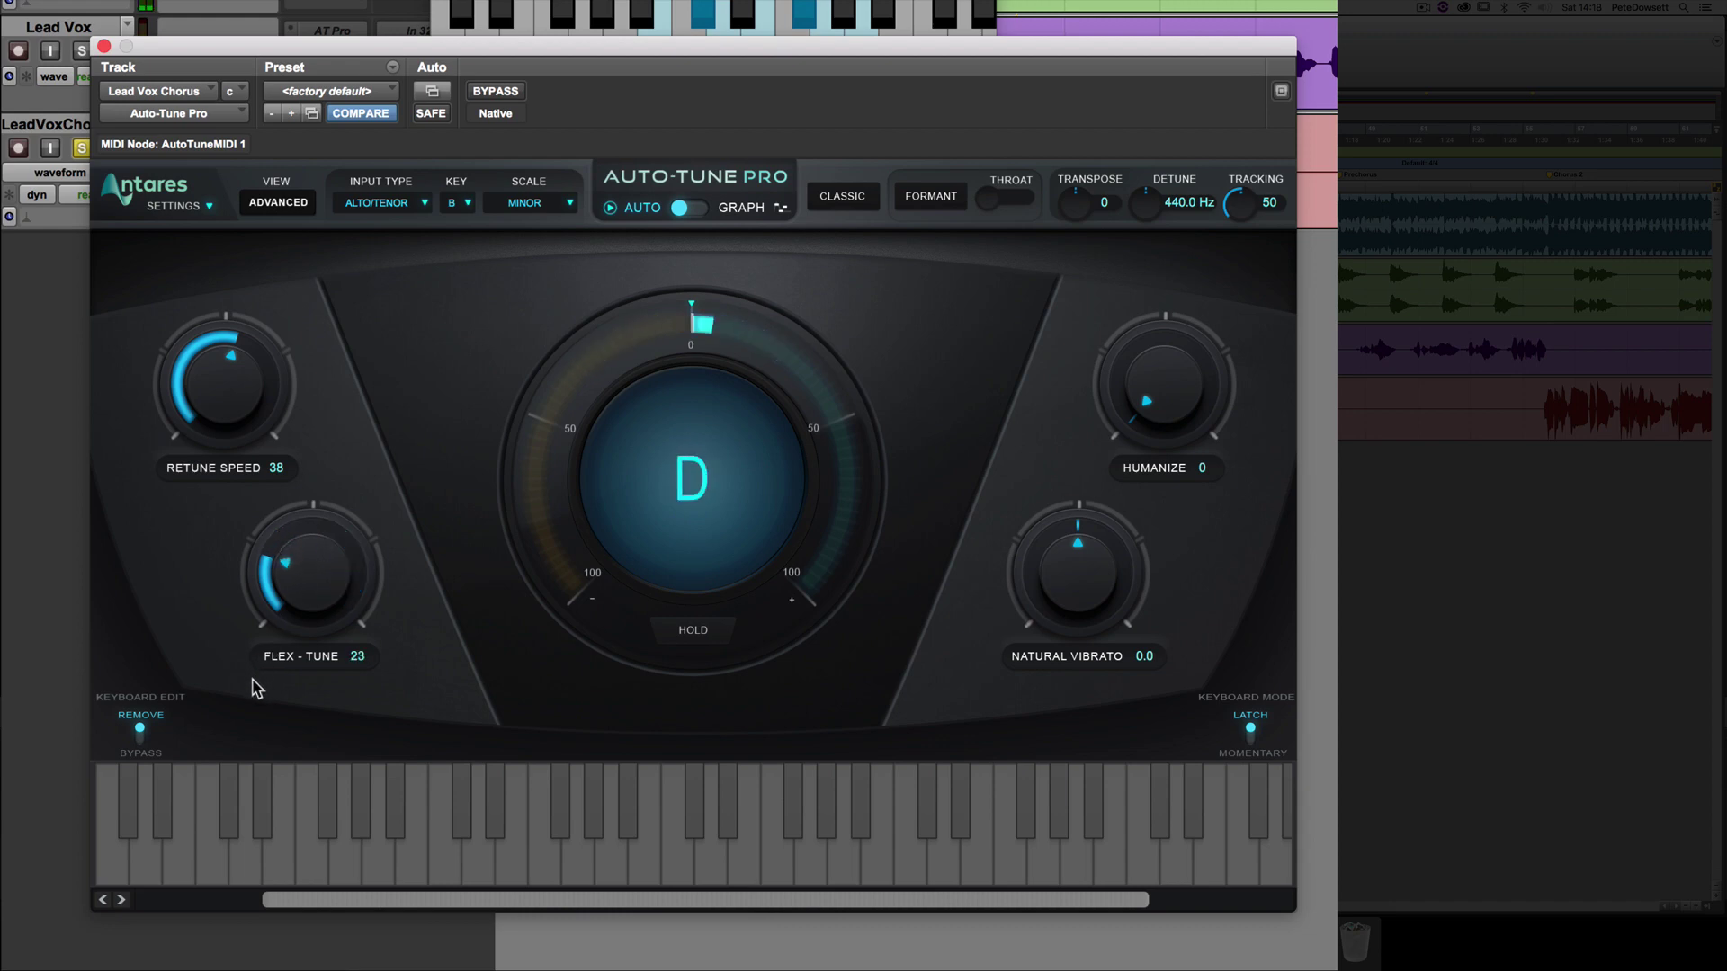
left_click_drag(263, 670, 261, 646)
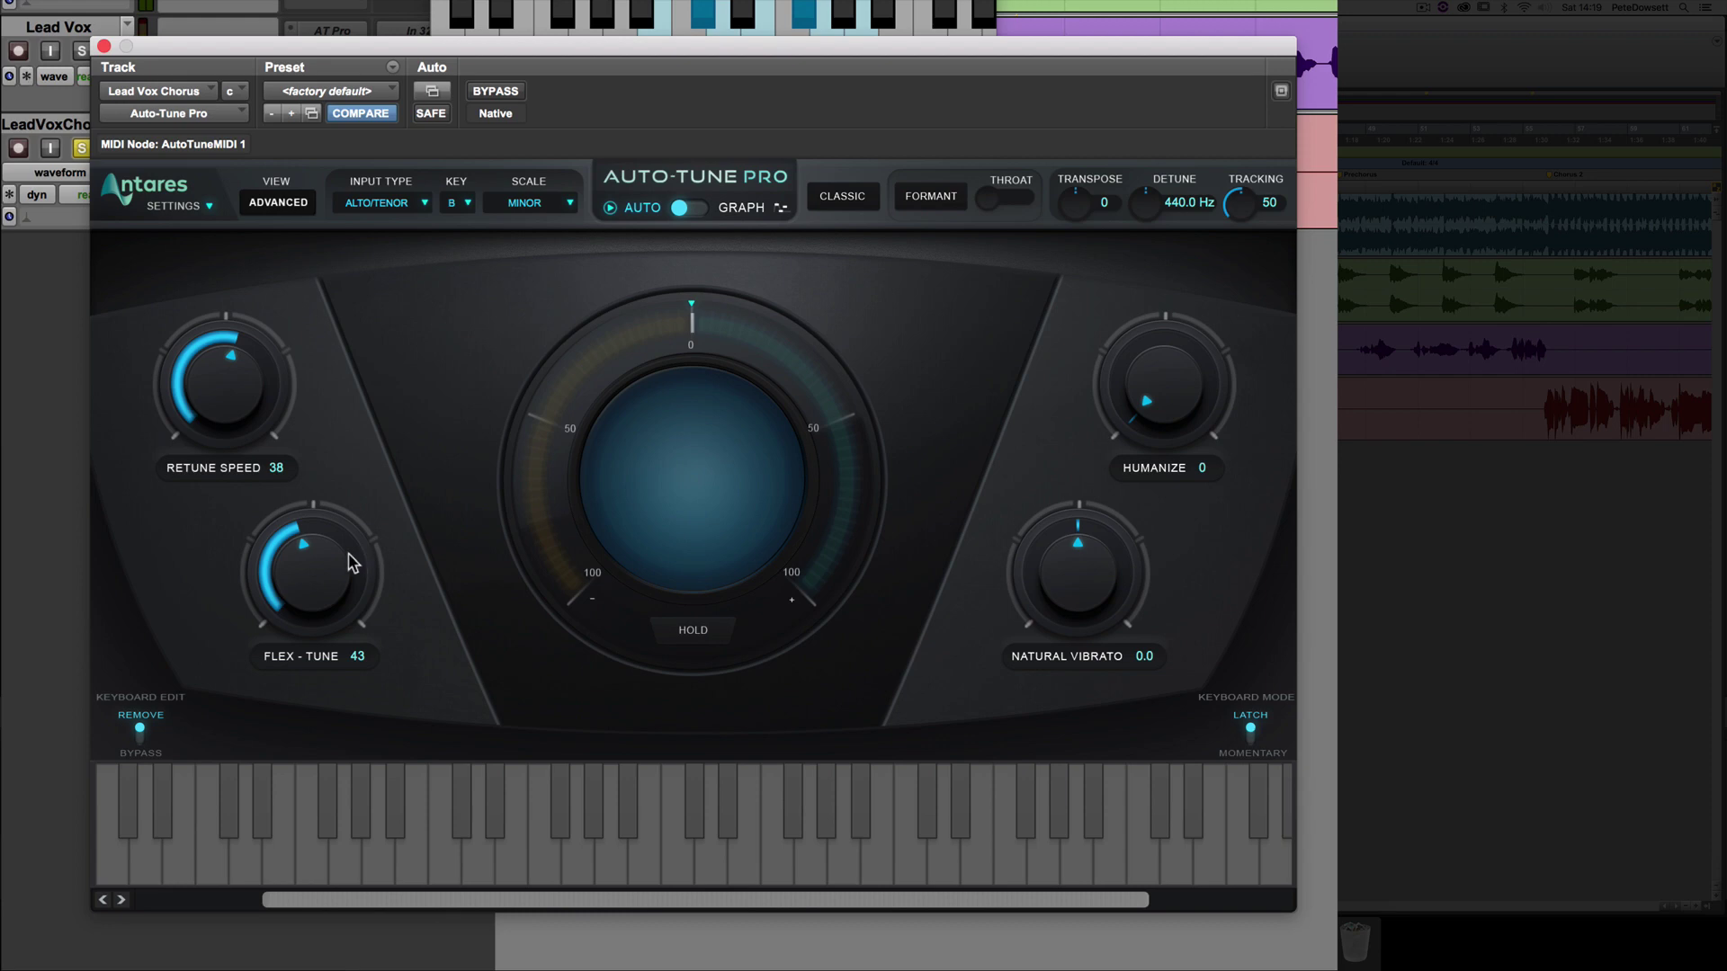
left_click_drag(352, 562, 352, 647)
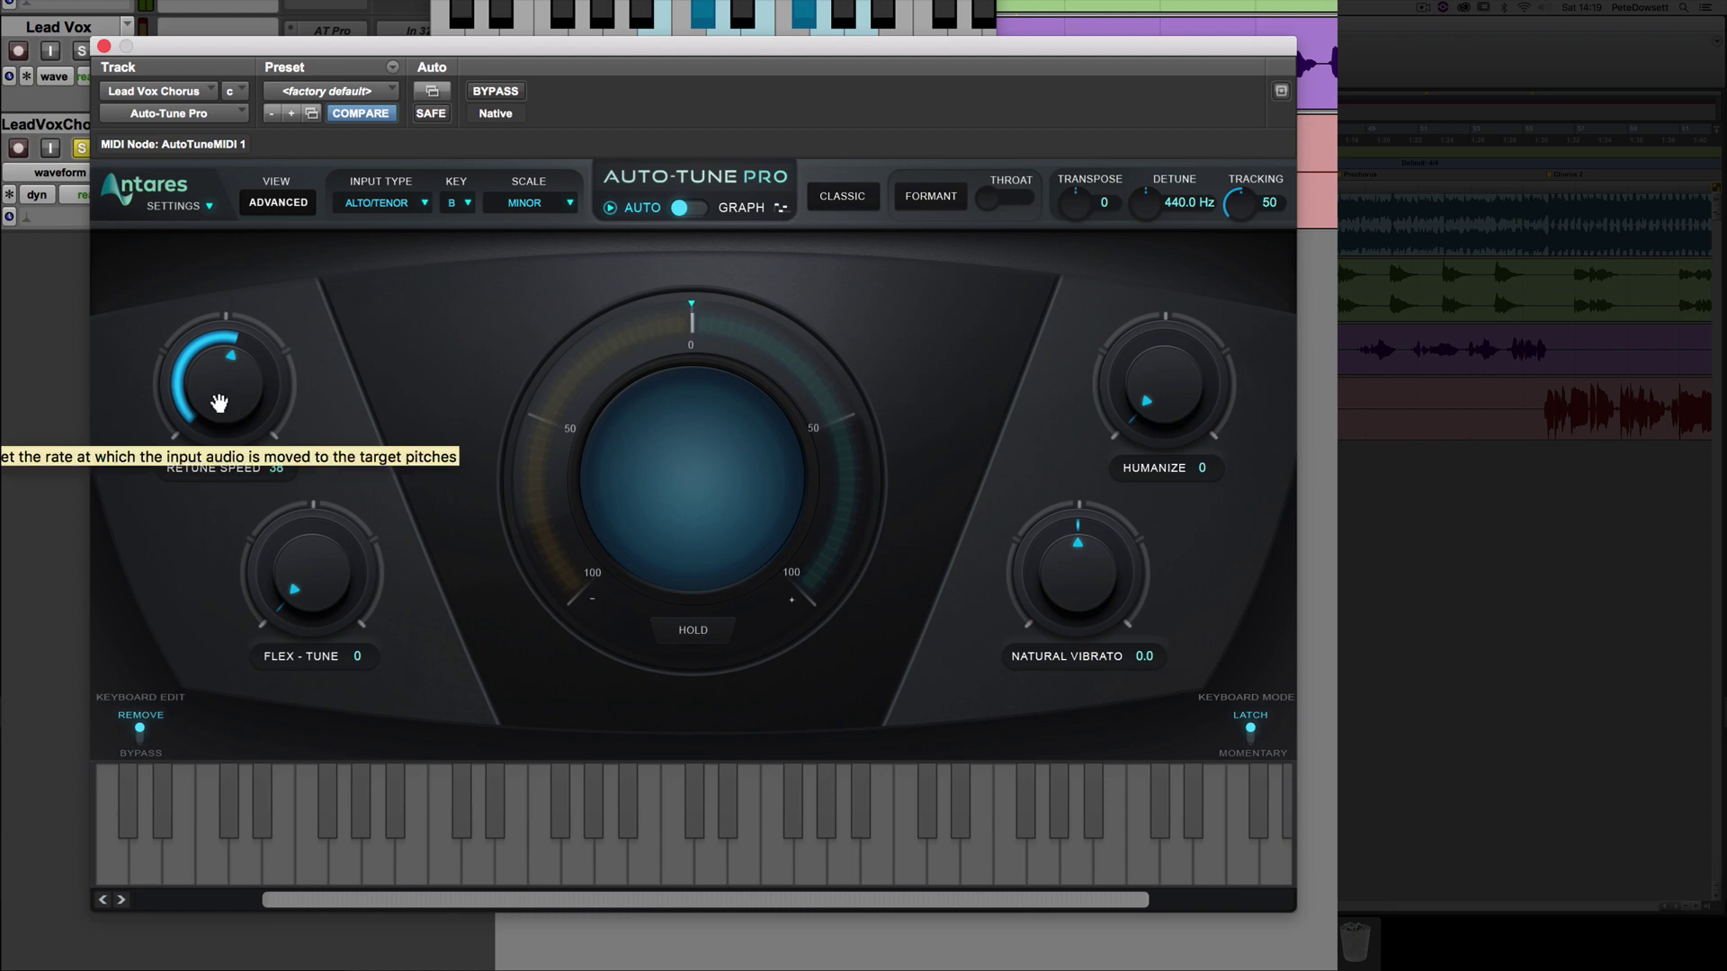
Step: Set the retune speed to 0 and try raising Humanize and Flex-Tune, returning both controls to 0
left_click_drag(218, 402, 283, 81)
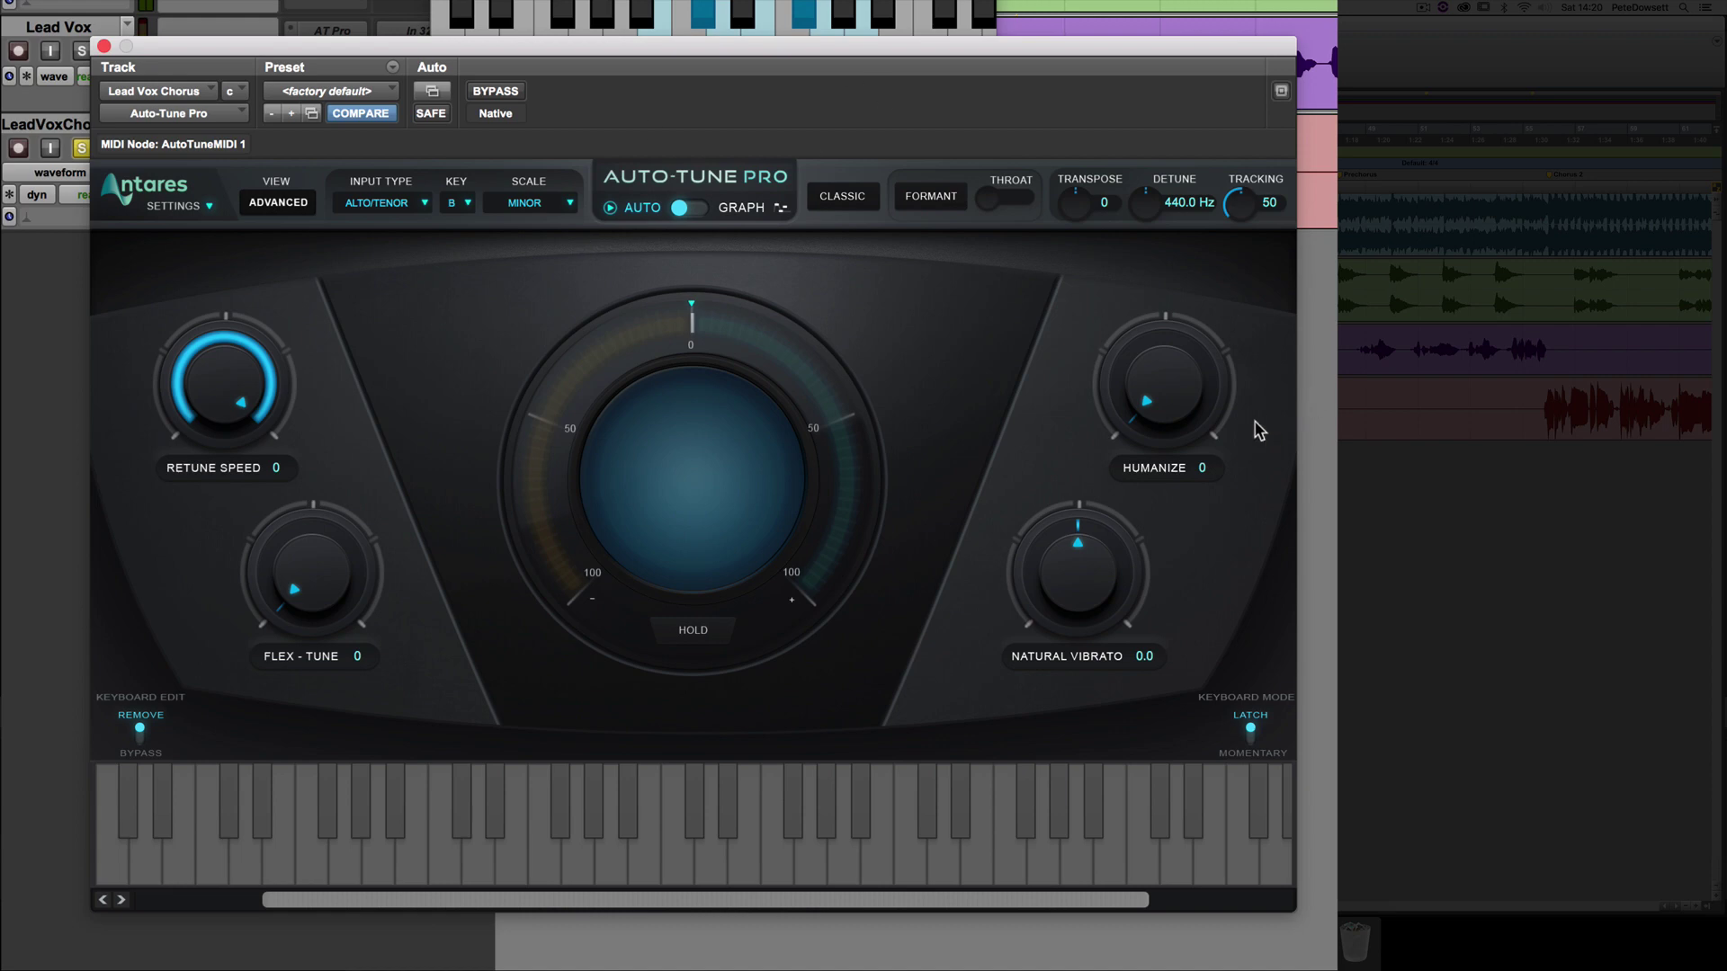
left_click_drag(1200, 421, 1165, 326)
left_click(1144, 370, "alt")
left_click_drag(311, 589, 302, 509)
left_click_drag(1162, 369, 1047, 524)
left_click_drag(303, 601, 235, 895)
Step: Set the retune speed to 36, Flex-Tune to 32 and Humanize to 34 for the chorus vocal
left_click_drag(231, 402, 210, 424)
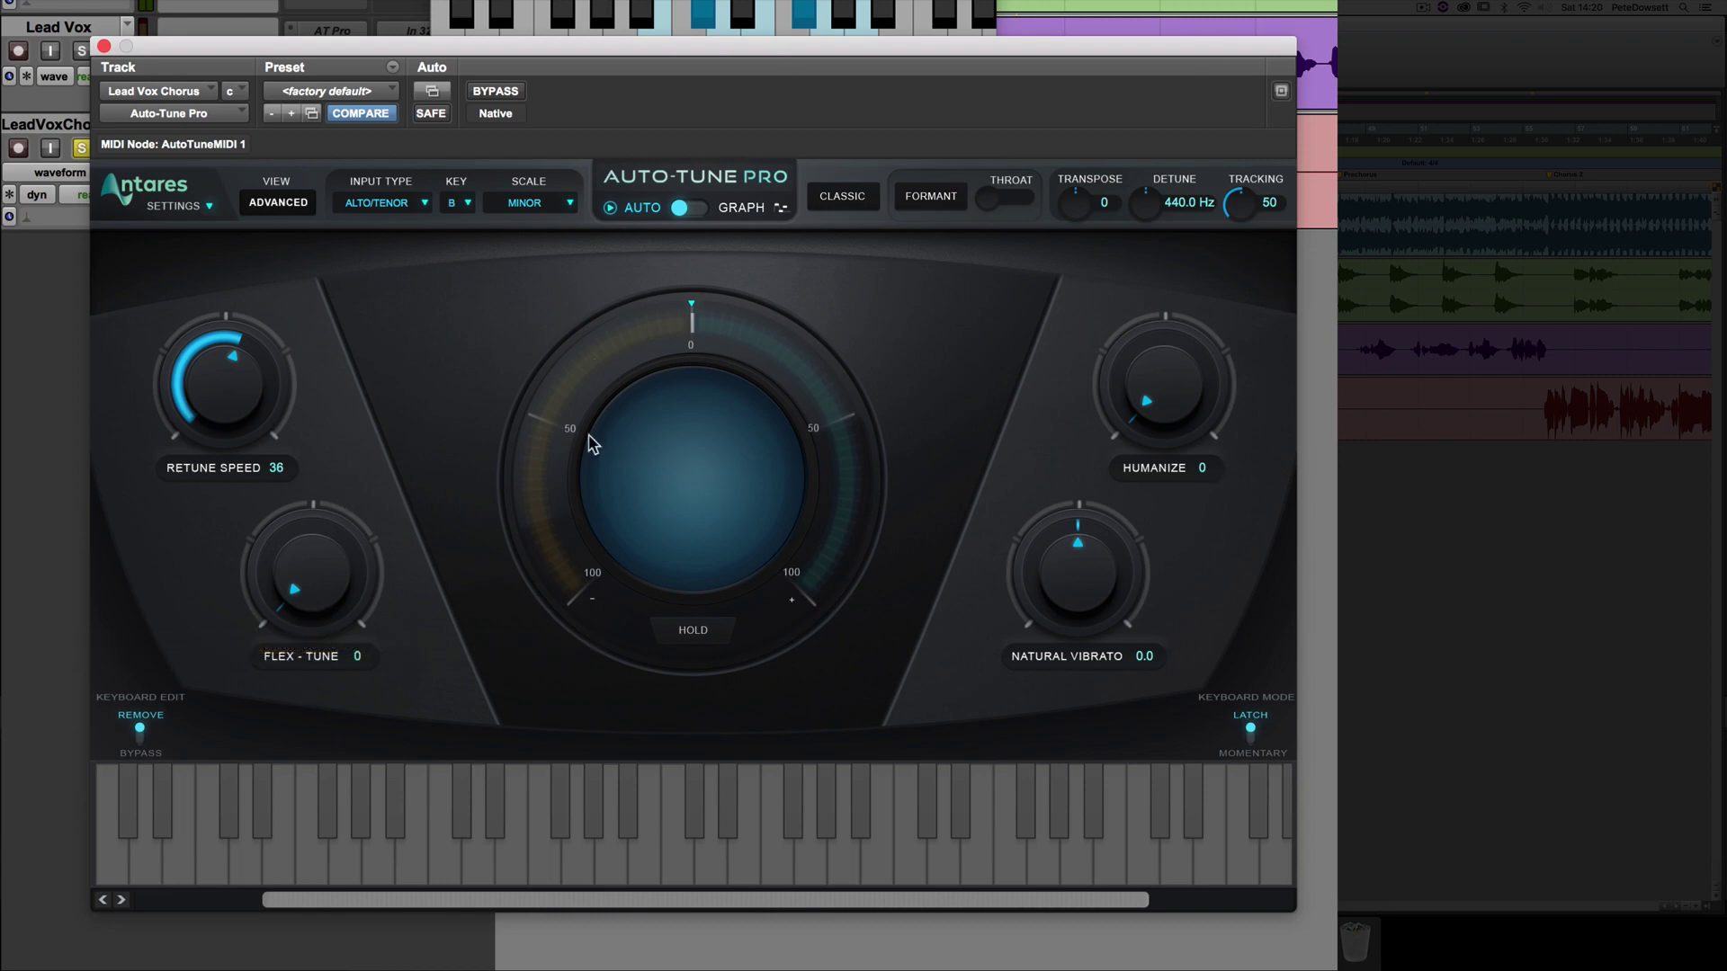
left_click_drag(339, 593, 343, 514)
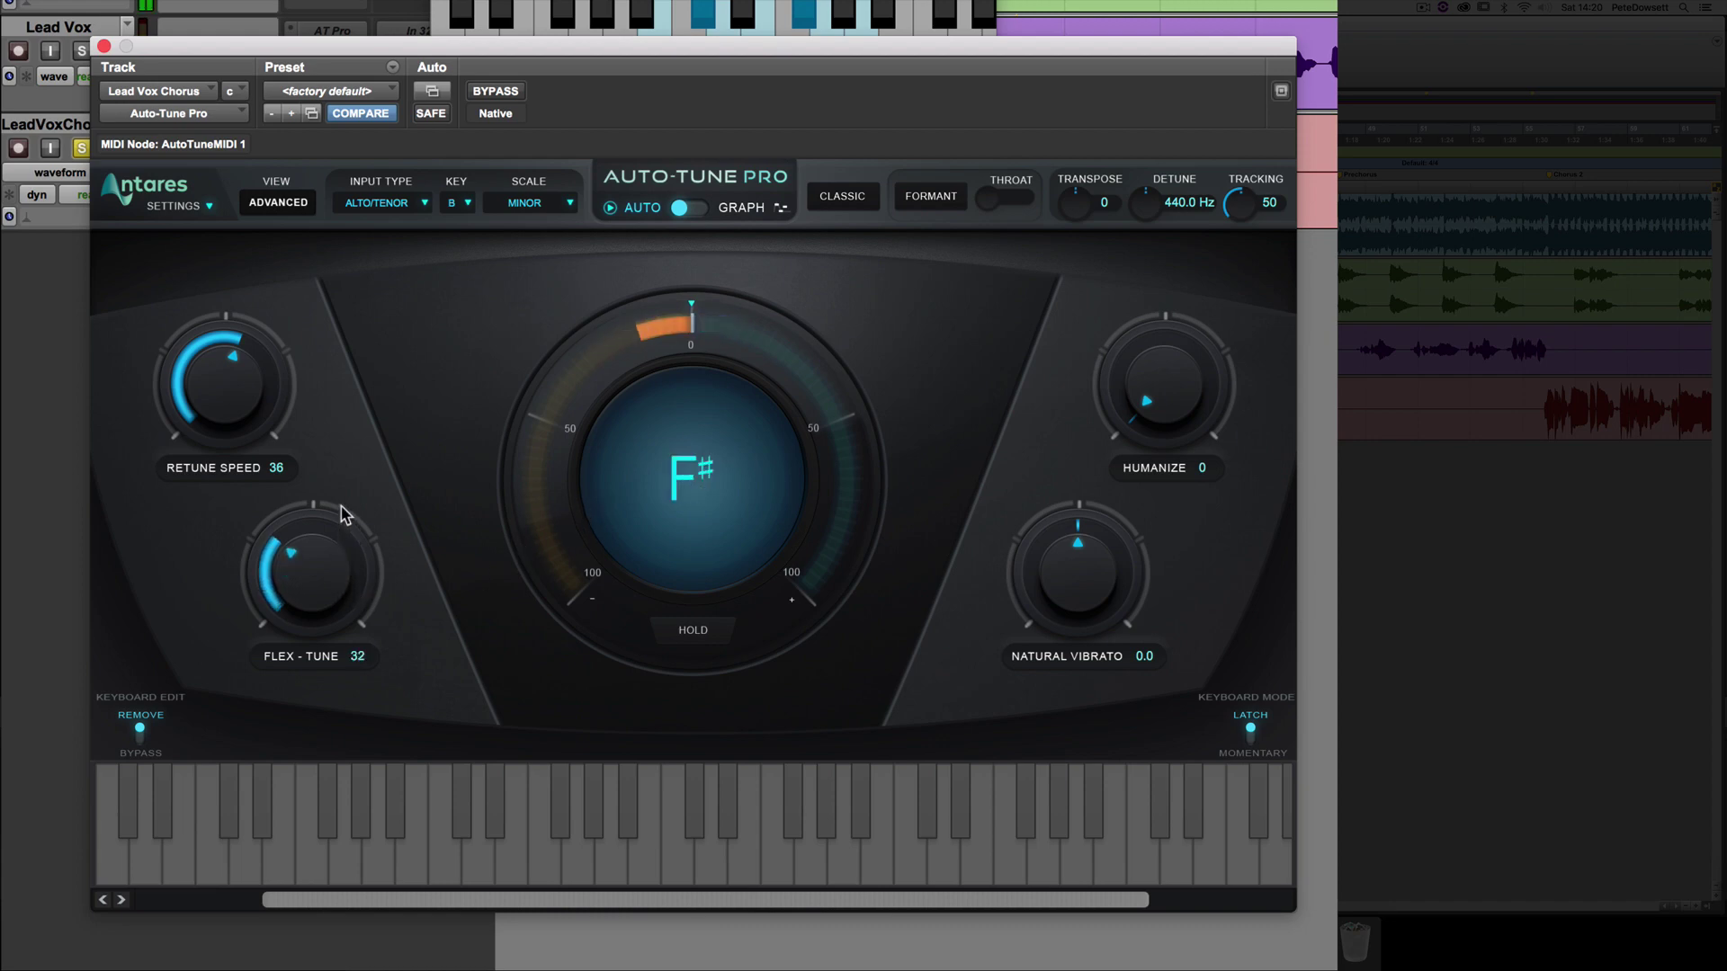
left_click_drag(1157, 374, 1177, 329)
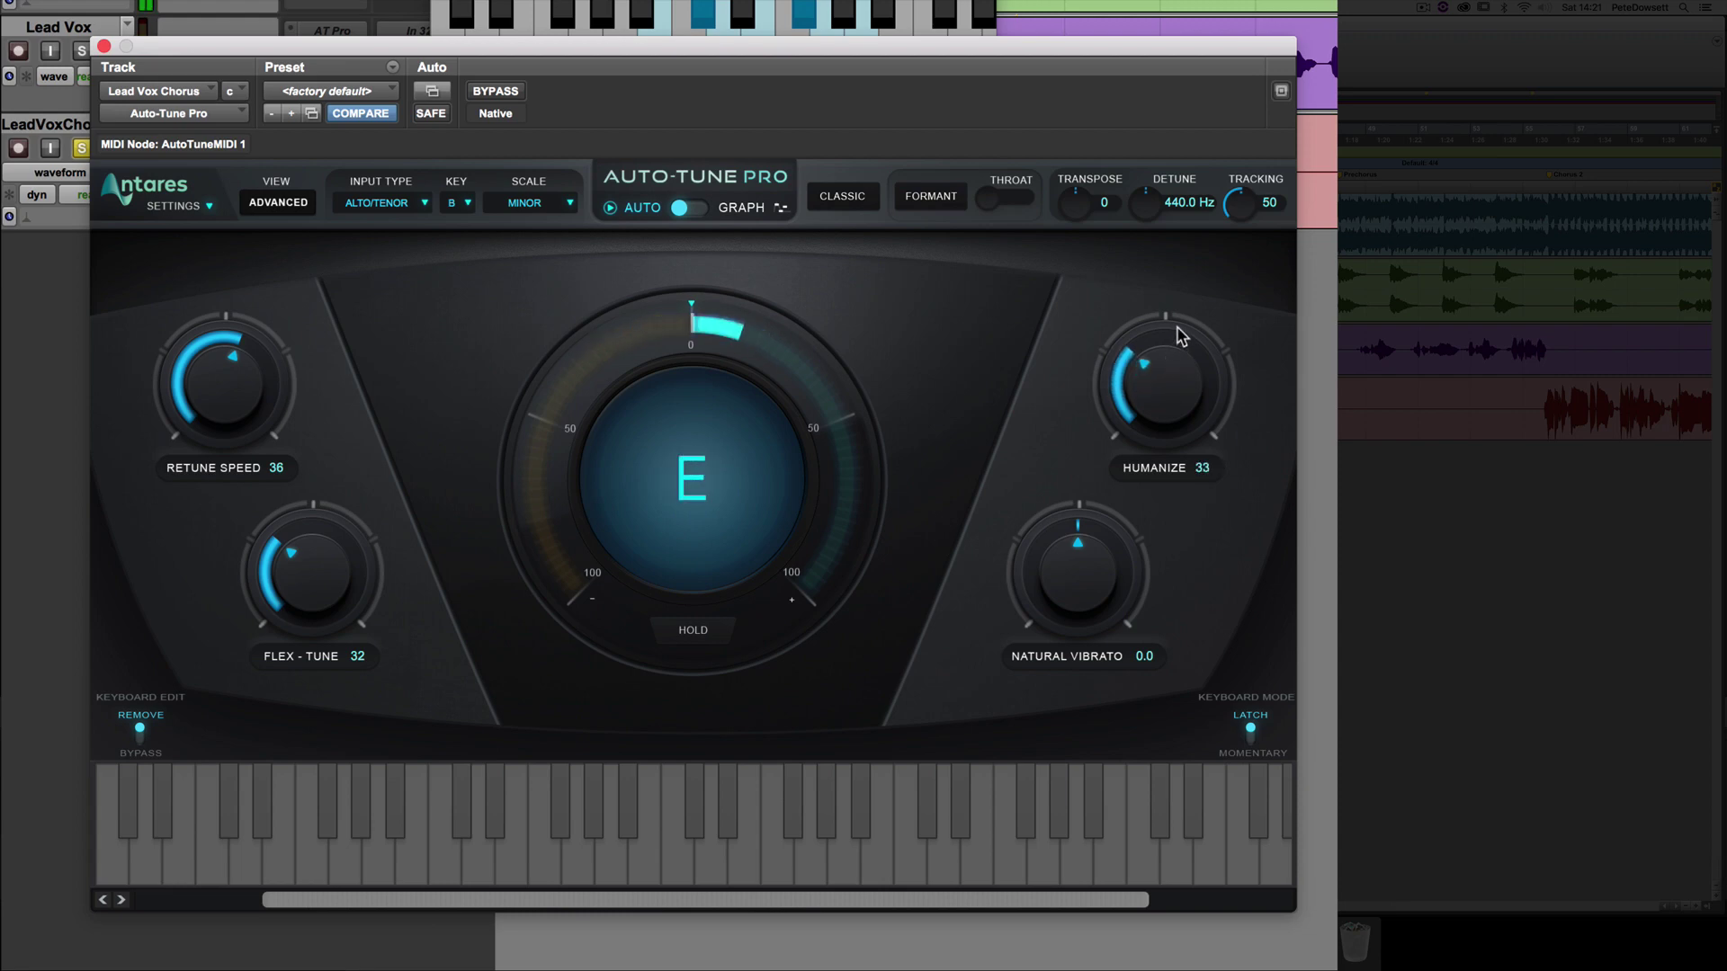
left_click_drag(1181, 336, 1181, 330)
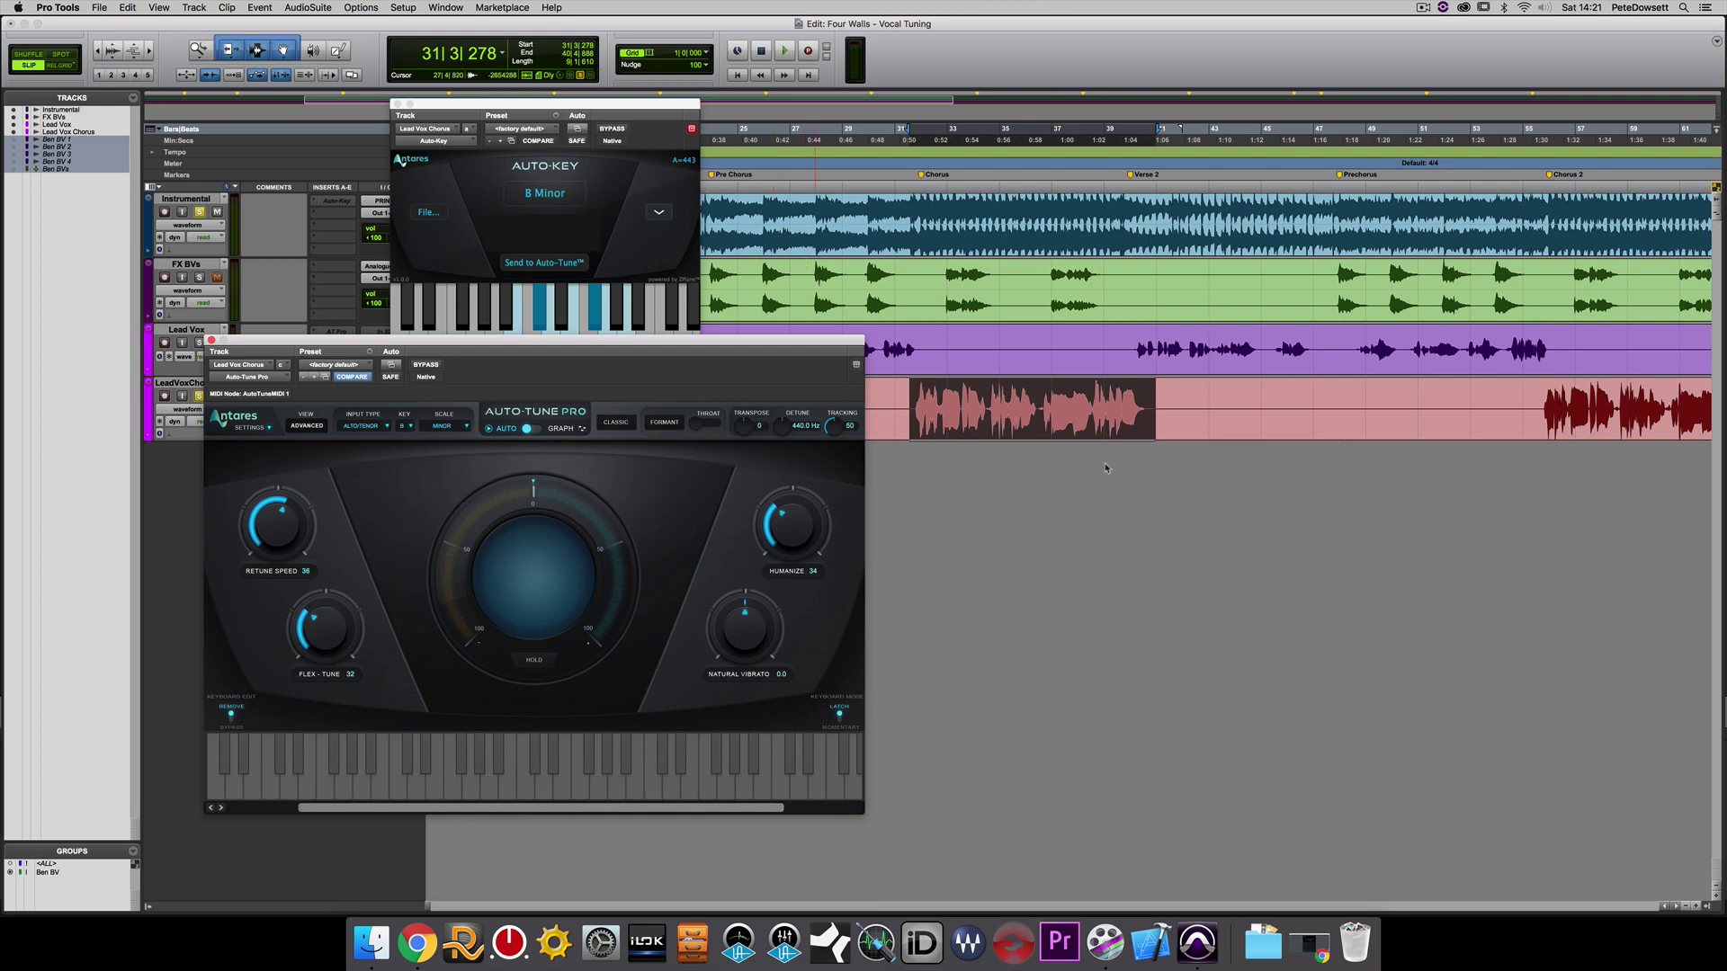
Step: Move the Auto-Tune Pro window below the tracks and select the first chorus passage on LeadVoxChorus
left_click_drag(1083, 403, 1153, 394)
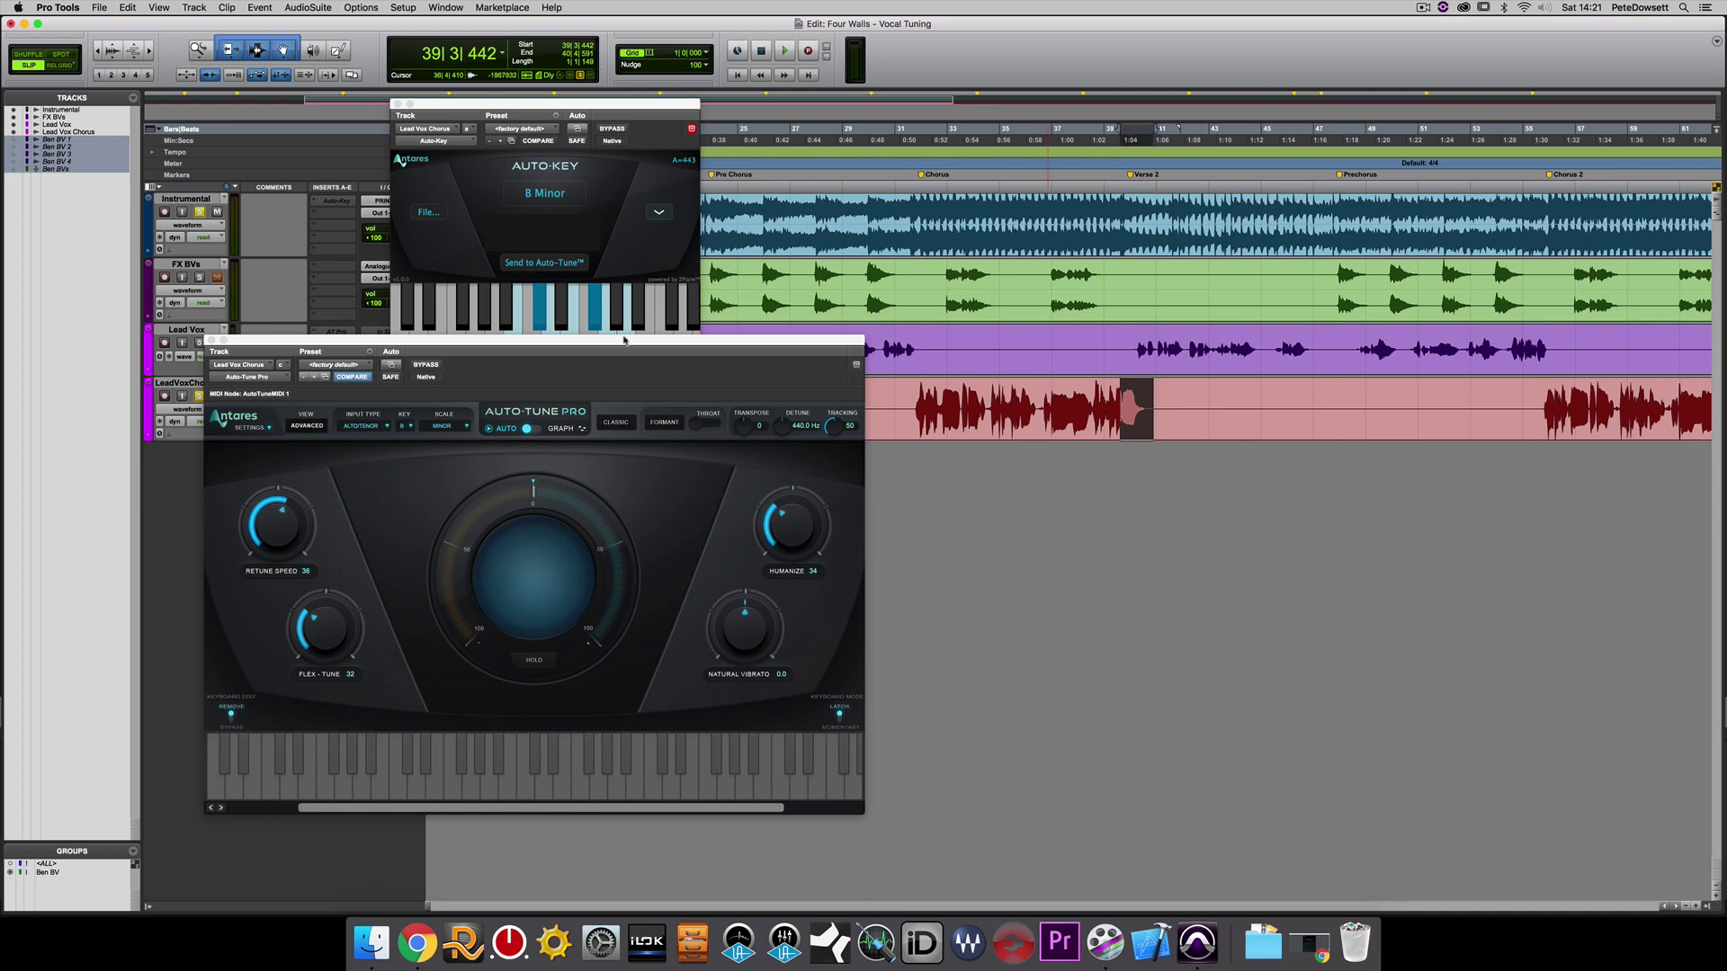
left_click_drag(624, 339, 1230, 237)
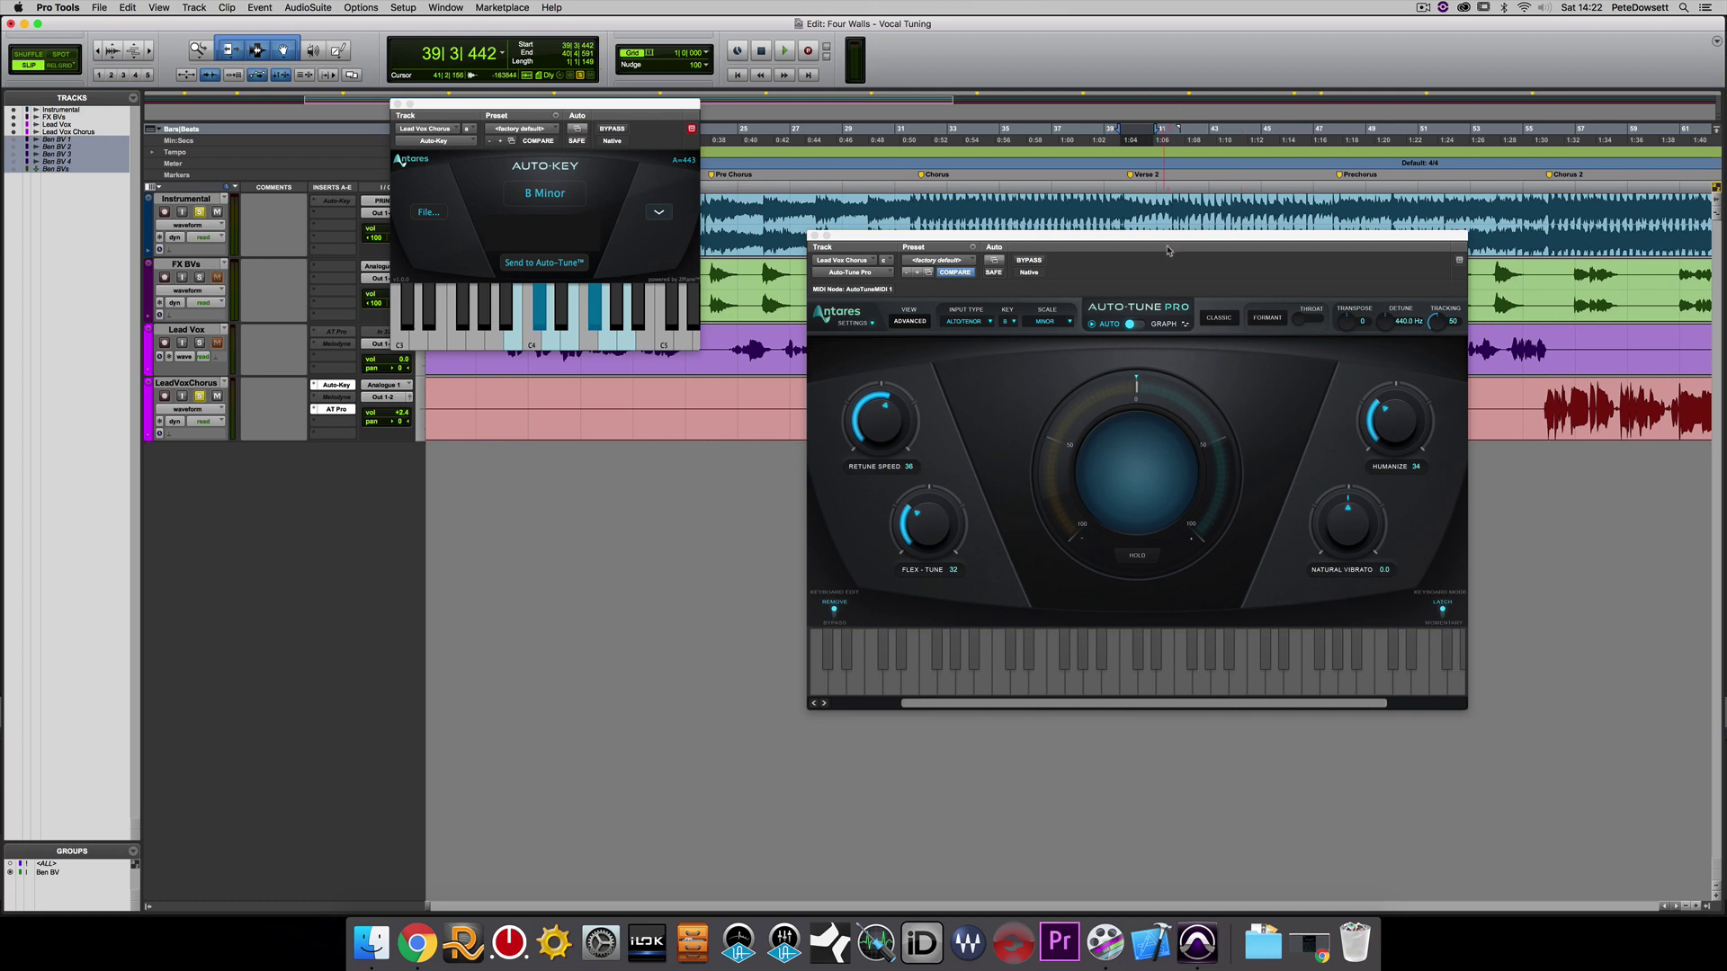
left_click_drag(1167, 239, 657, 492)
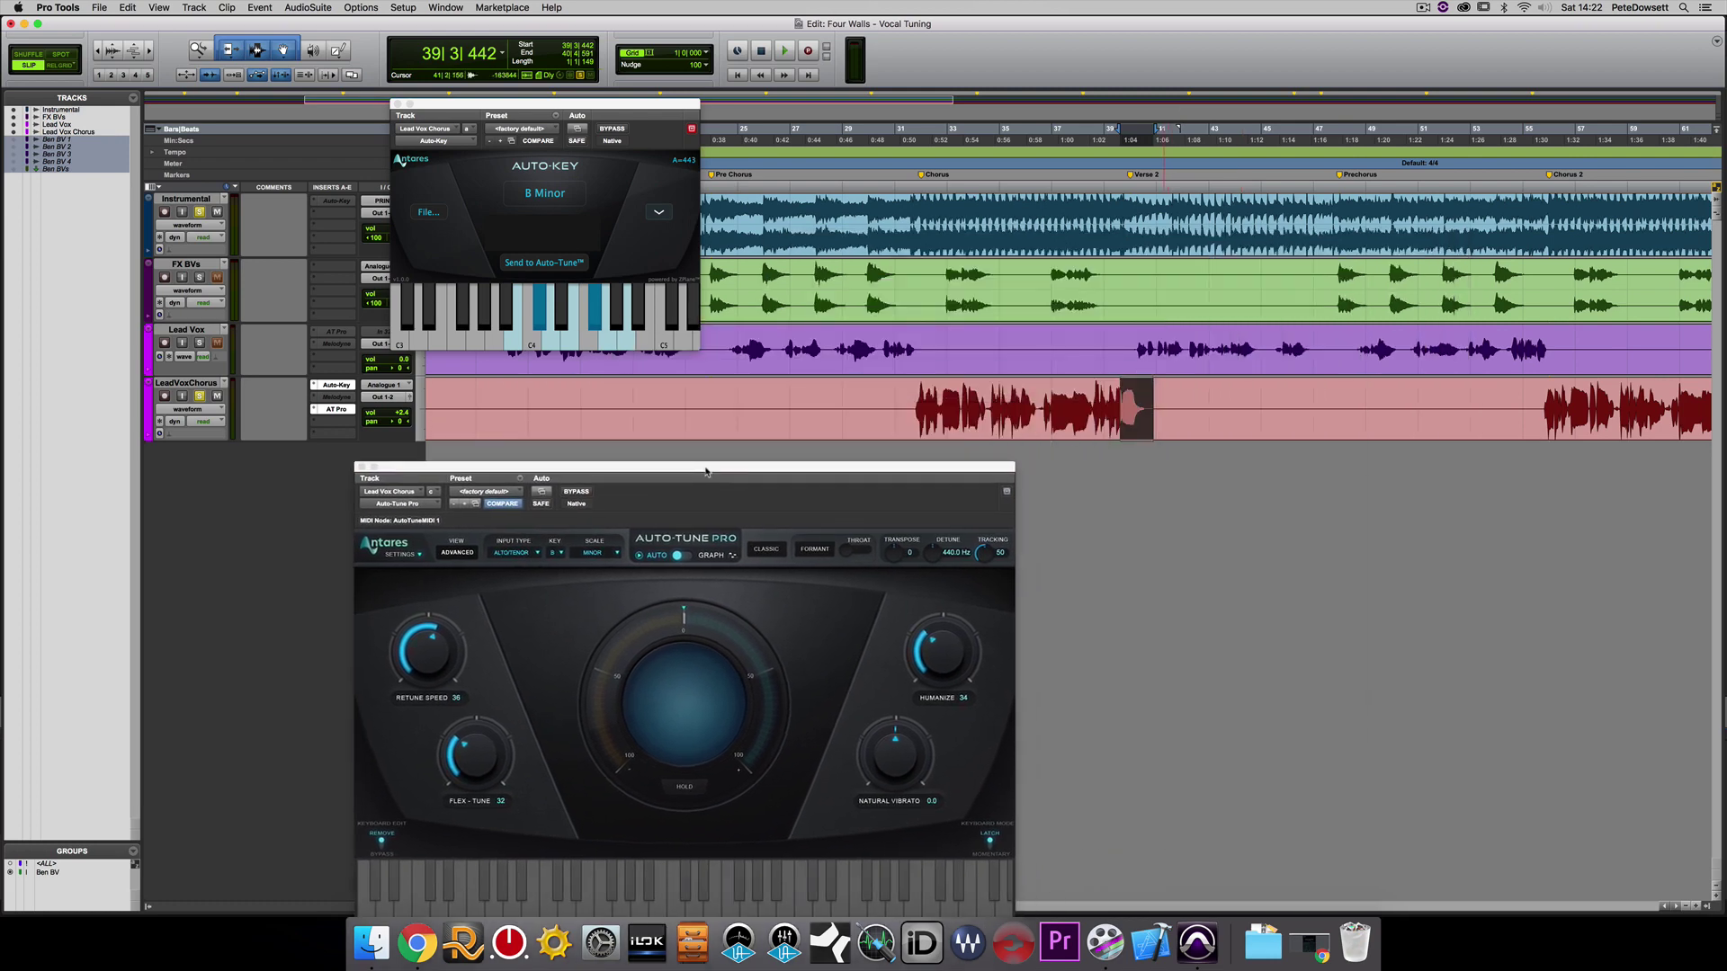
left_click(916, 400)
left_click_drag(916, 401, 1145, 400)
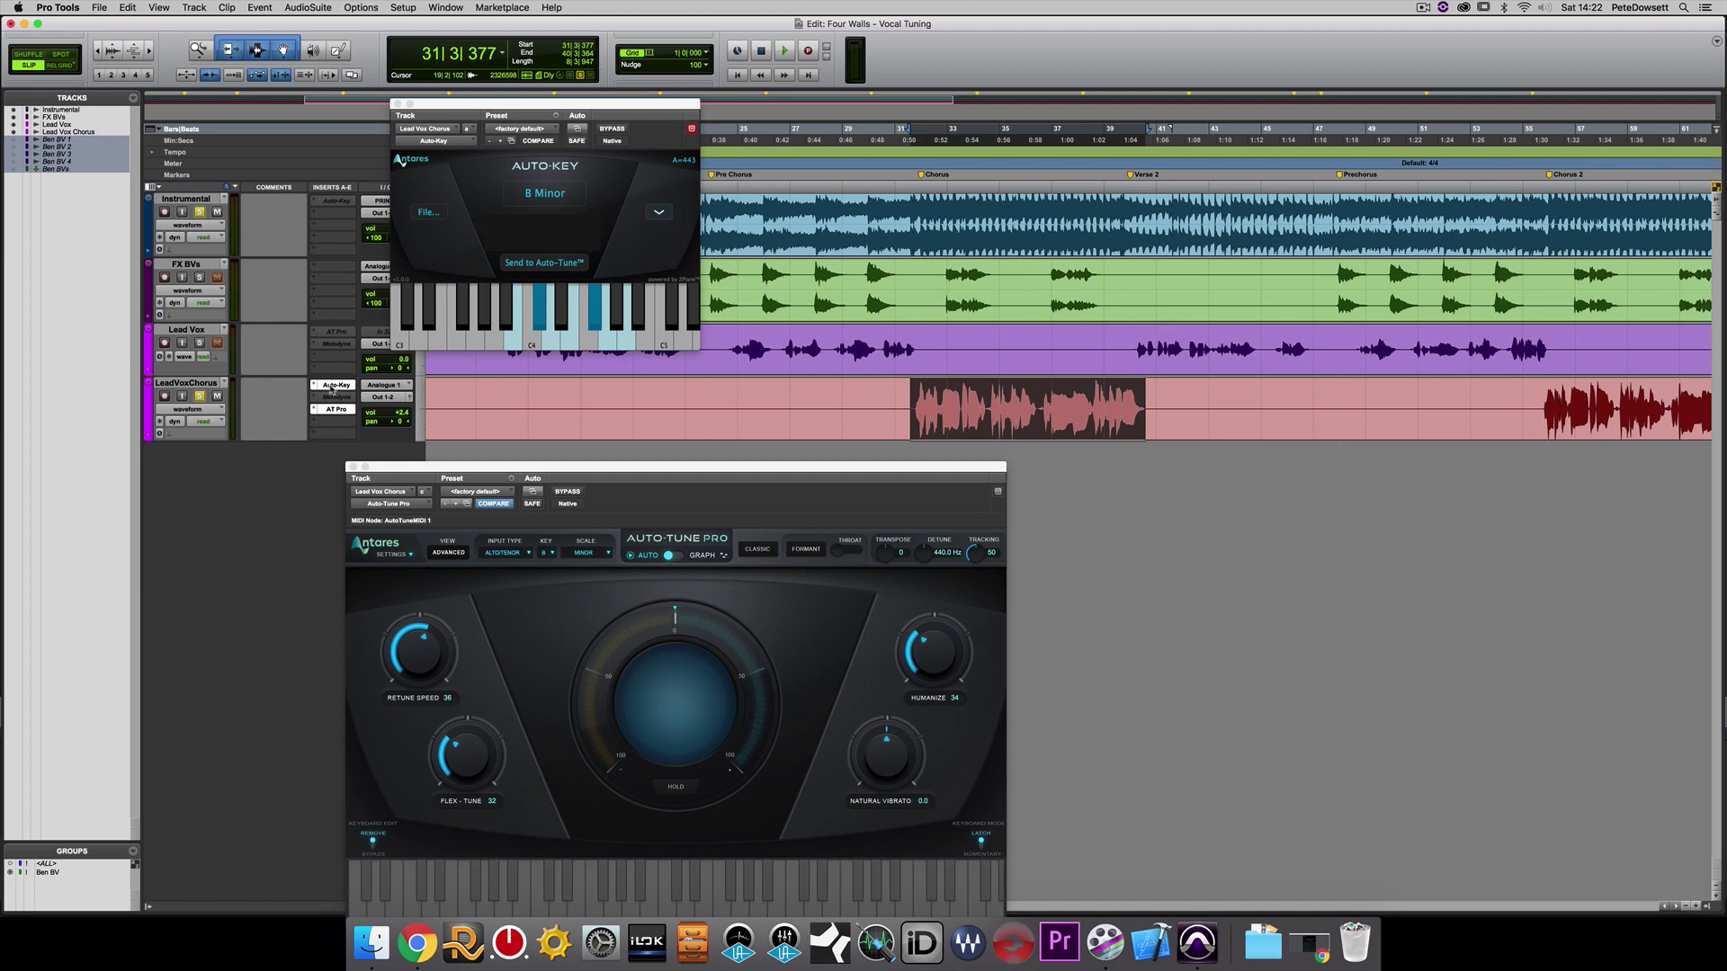
Step: Deactivate the Auto-Key insert on LeadVoxChorus, activate the Melodyne insert and check its notes before closing its window
left_click(334, 386, "ctrl+super")
left_click(336, 397, "ctrl+super")
left_click(337, 396)
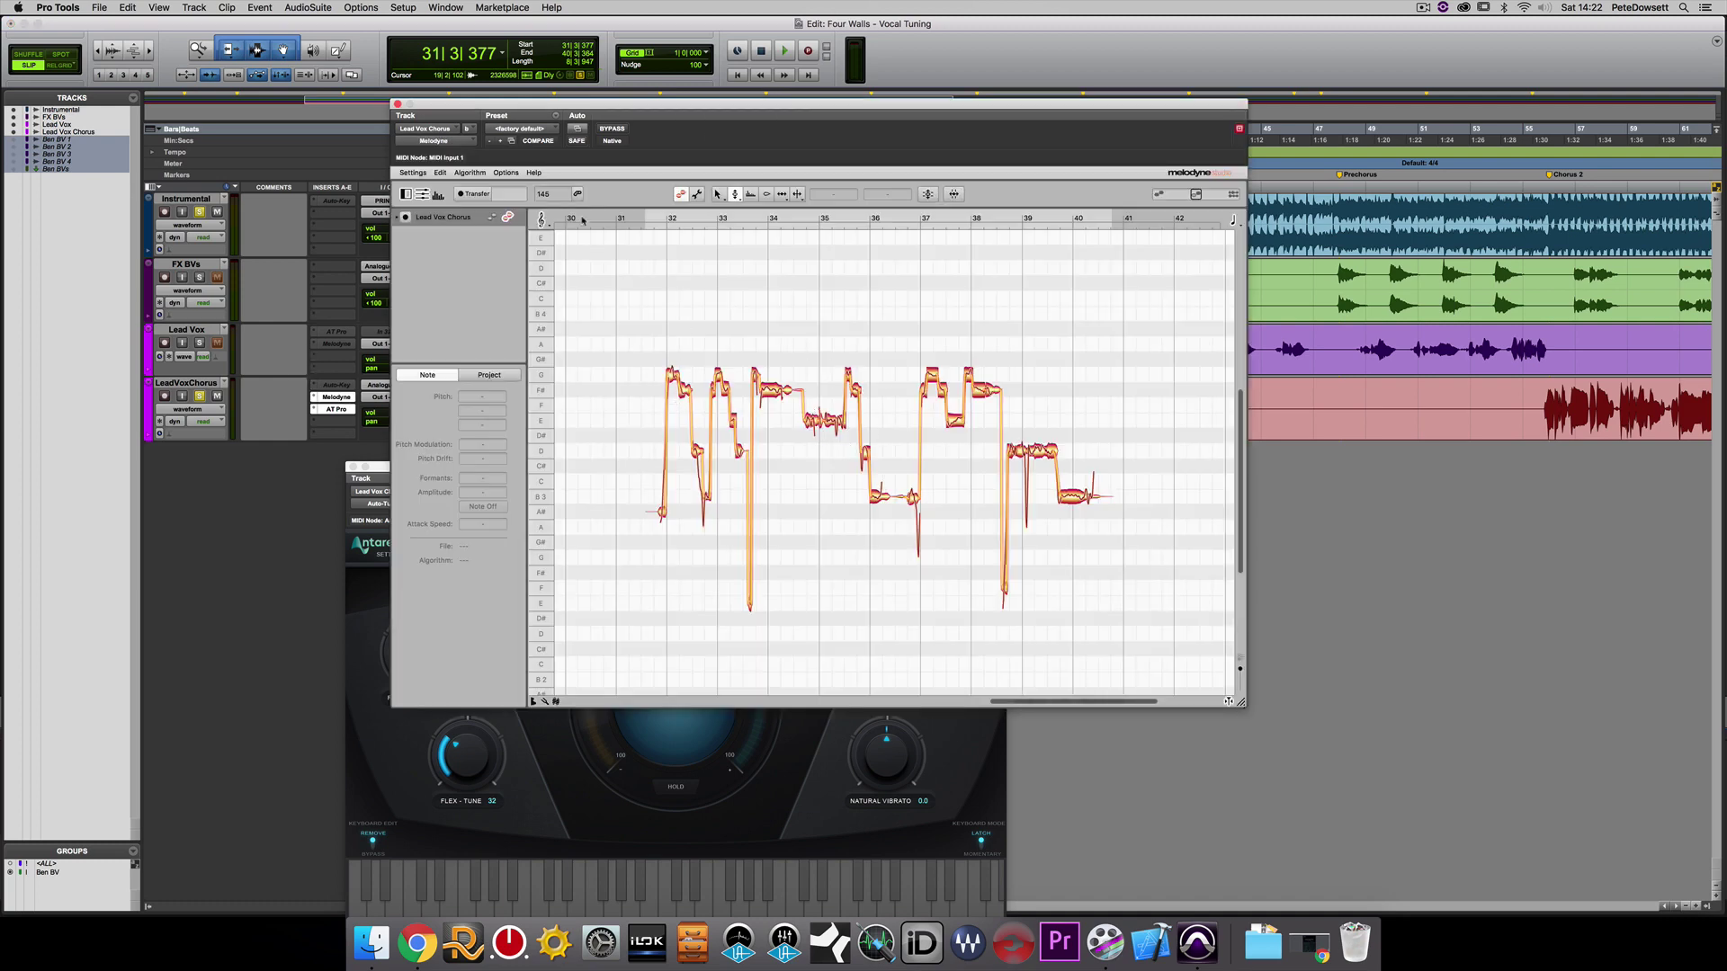
left_click(397, 103)
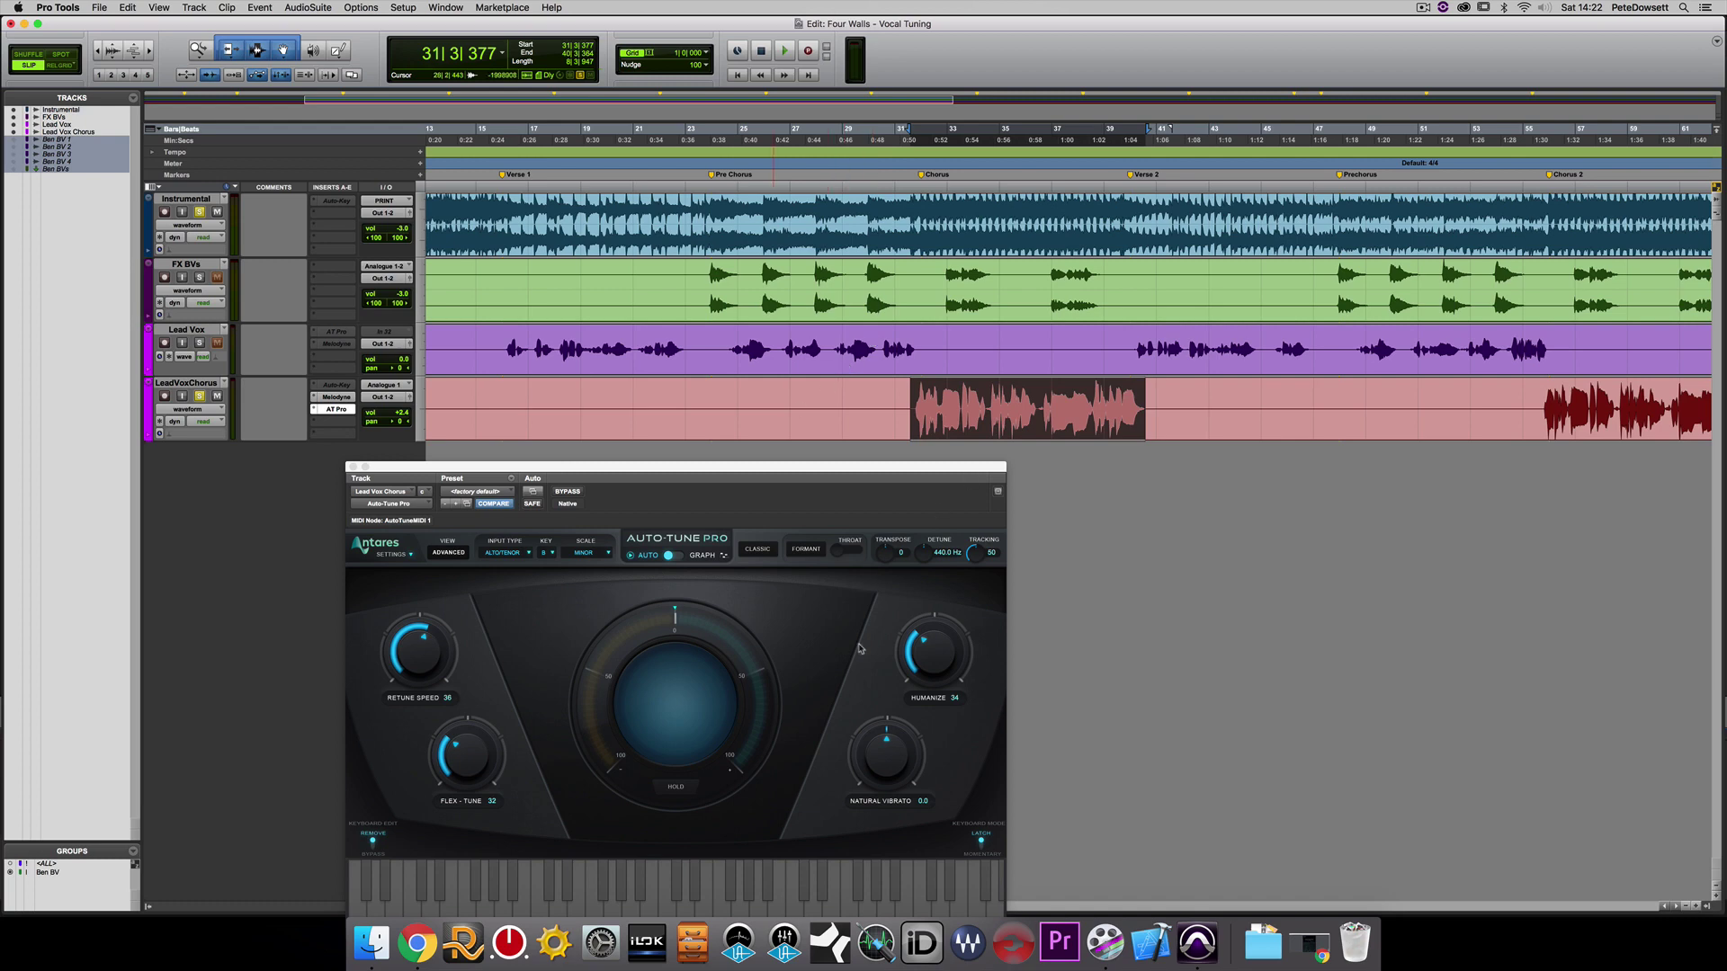
Step: Audition the selected chorus with Melodyne active and set the Auto-Tune Pro retune speed to 24
key("space")
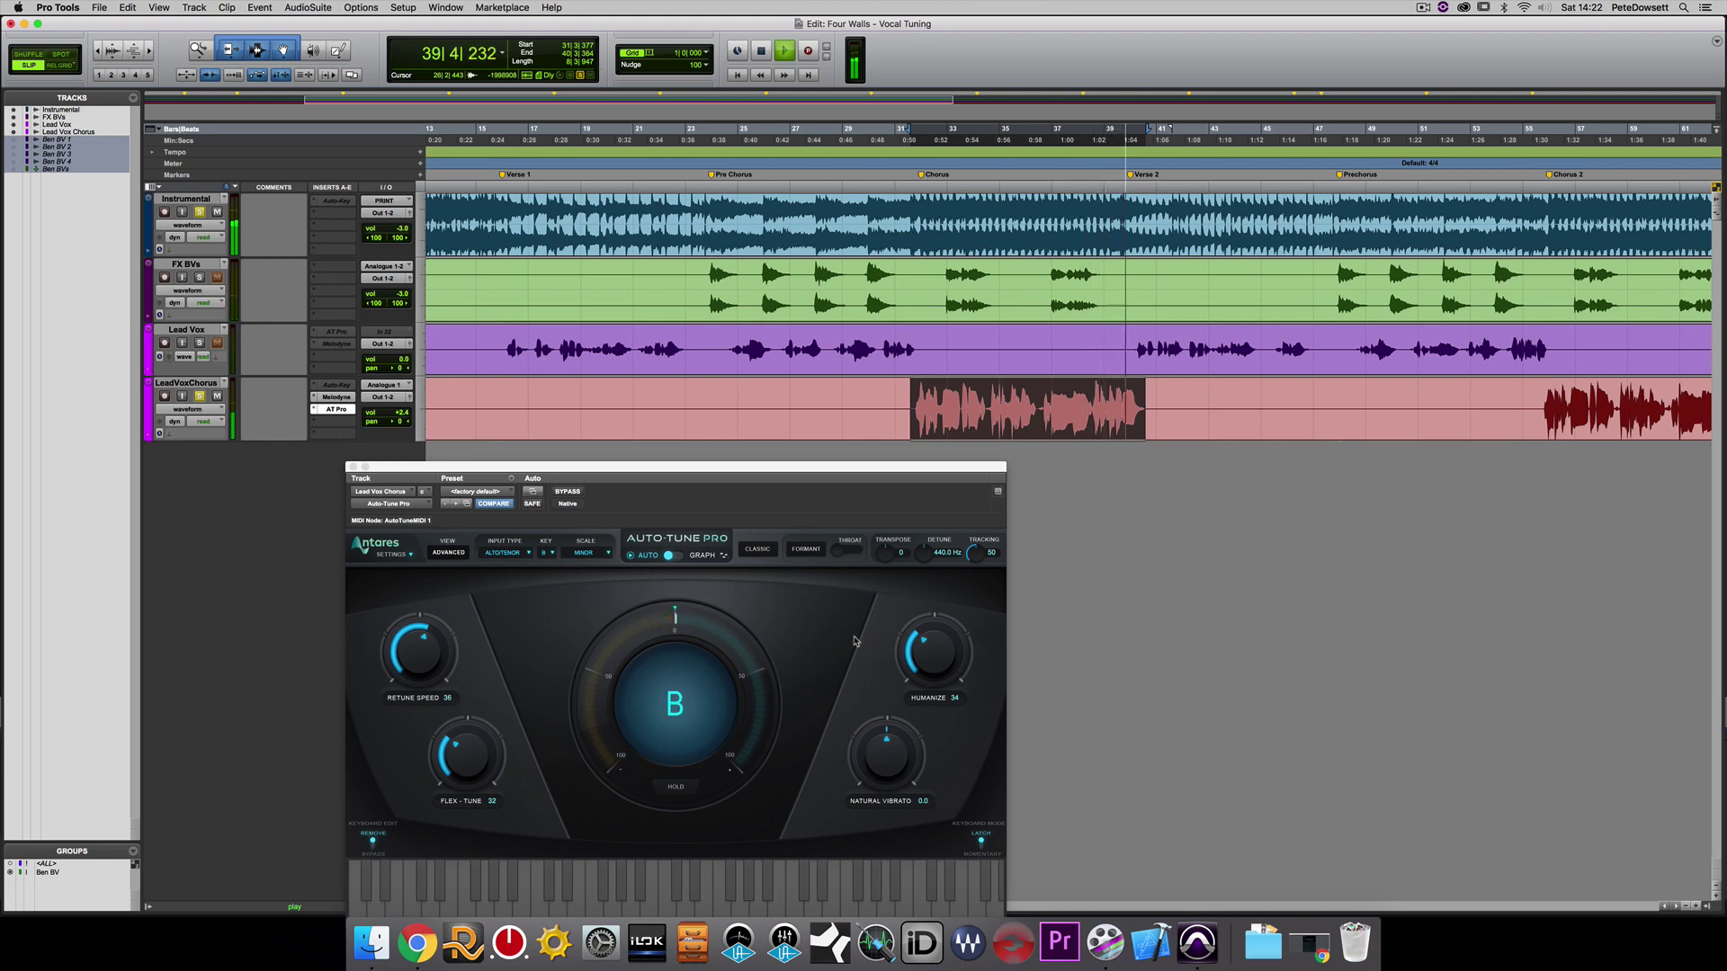
key("space")
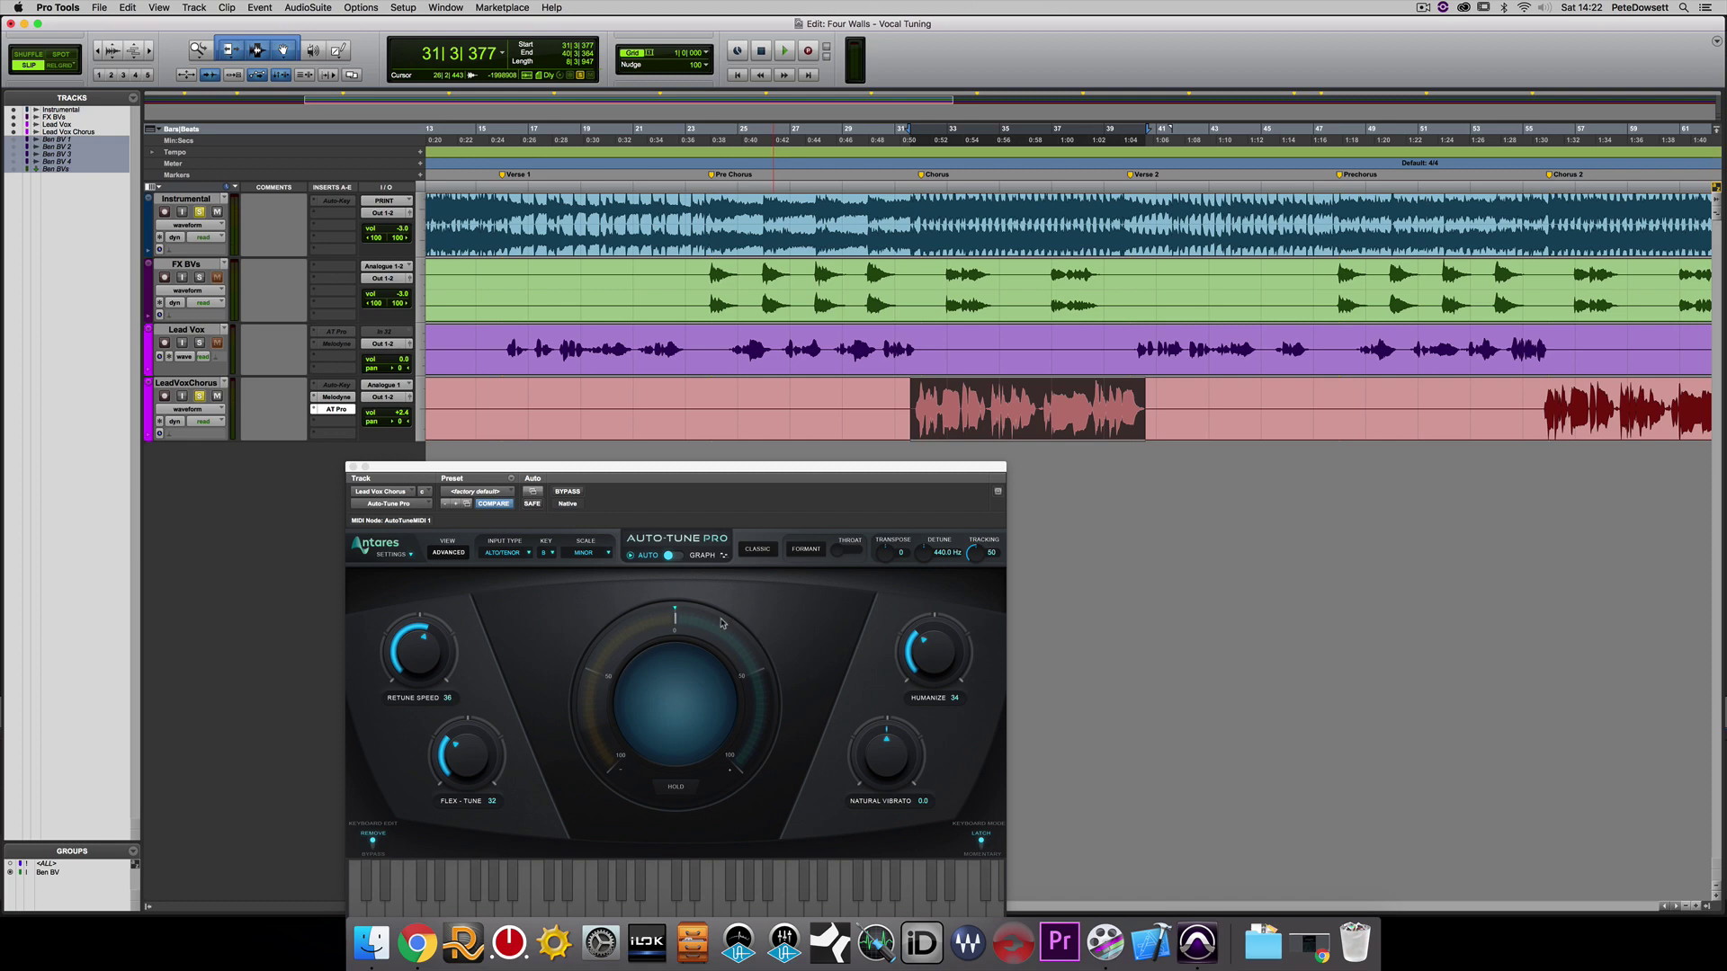
left_click_drag(401, 671, 401, 660)
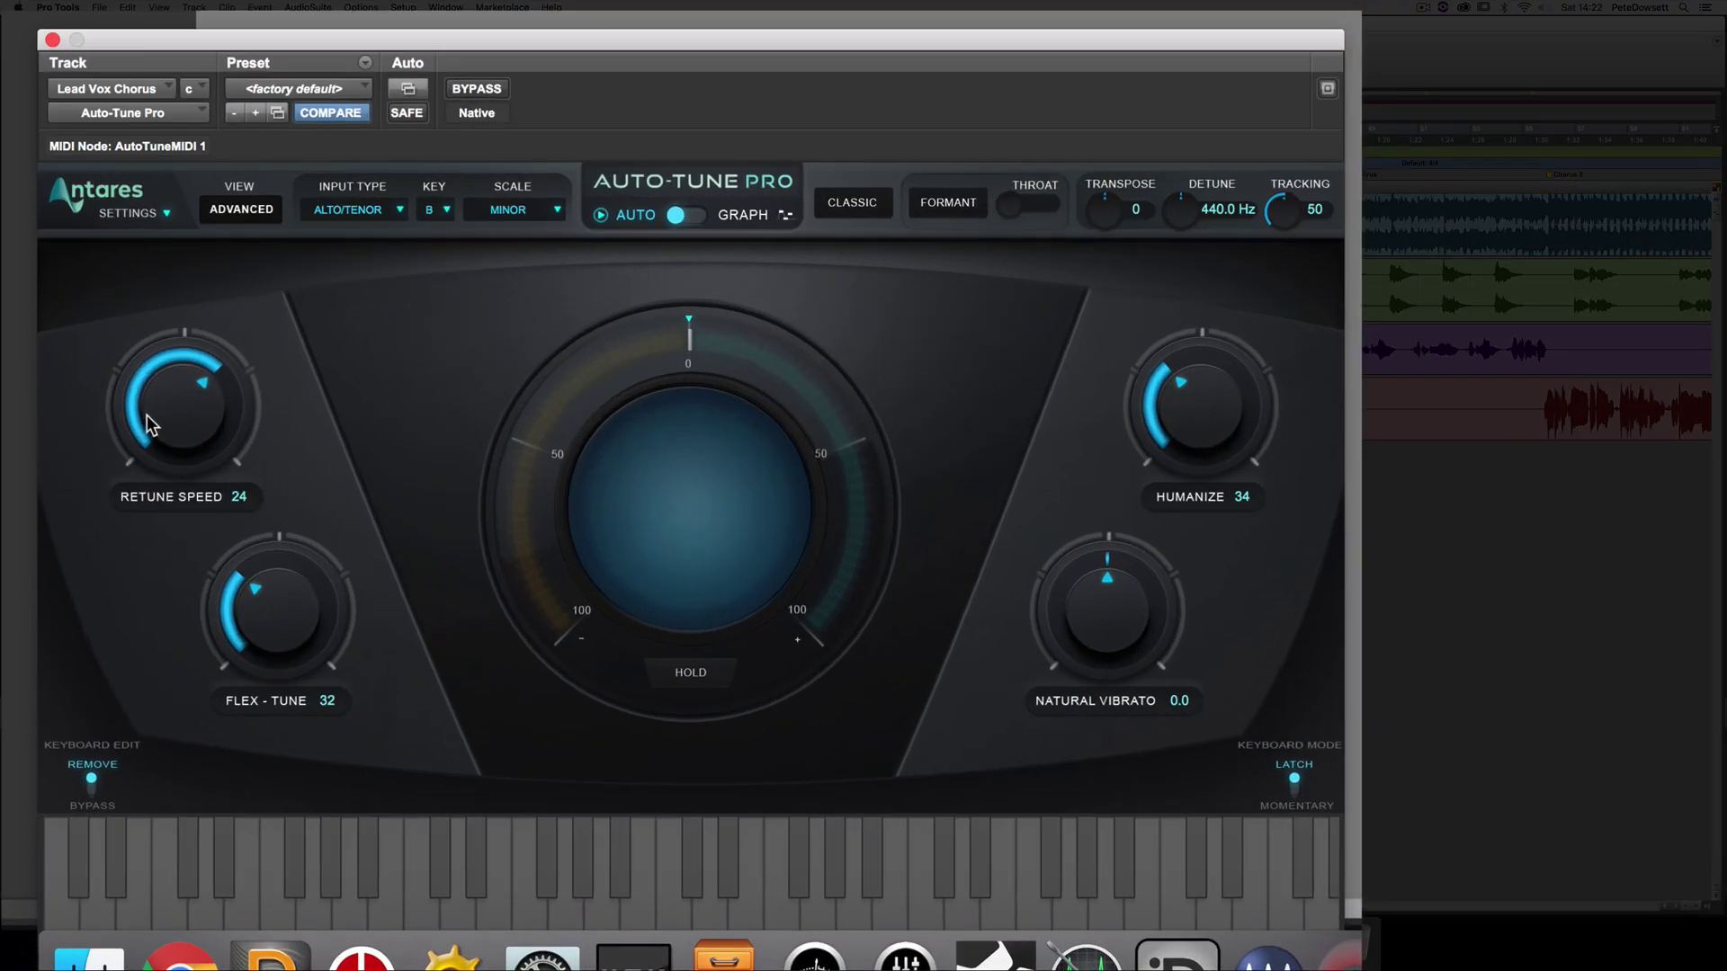